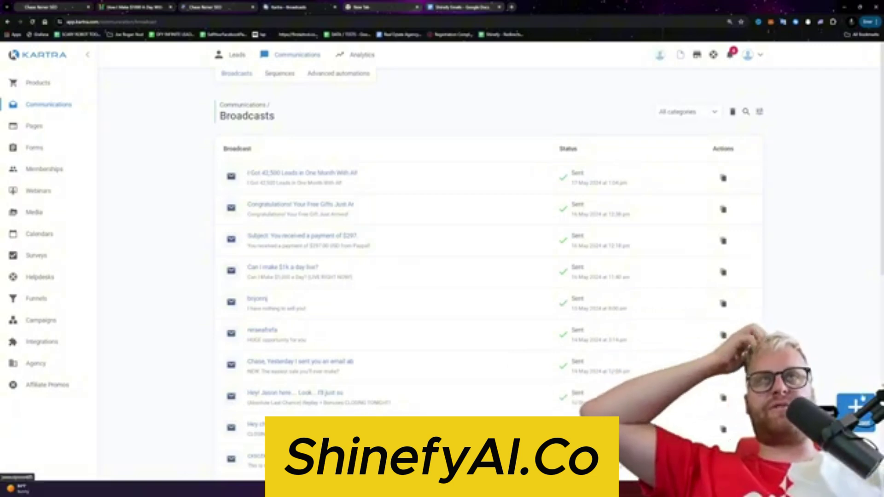
# Step: Create a new broadcast named Shinefy $1,000,000 emails
pyautogui.click(856, 406)
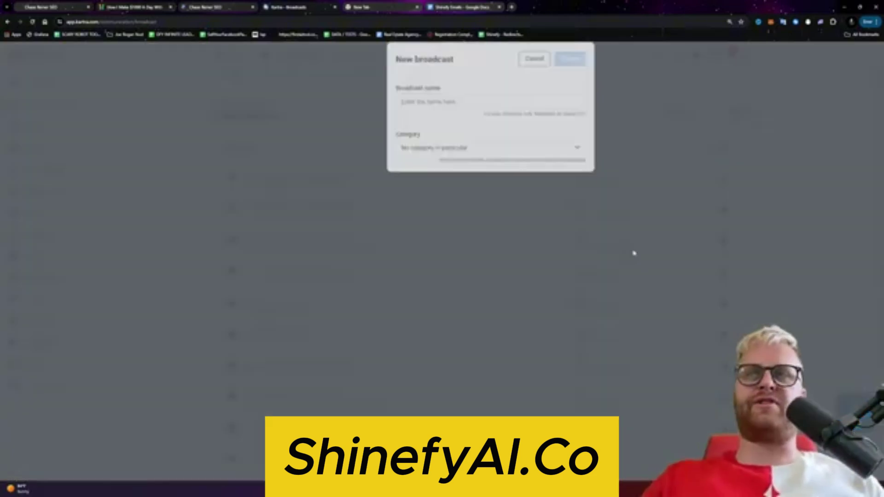
pyautogui.click(484, 119)
pyautogui.write('Shinefy Sent You $1,000,000 Worth of Email')
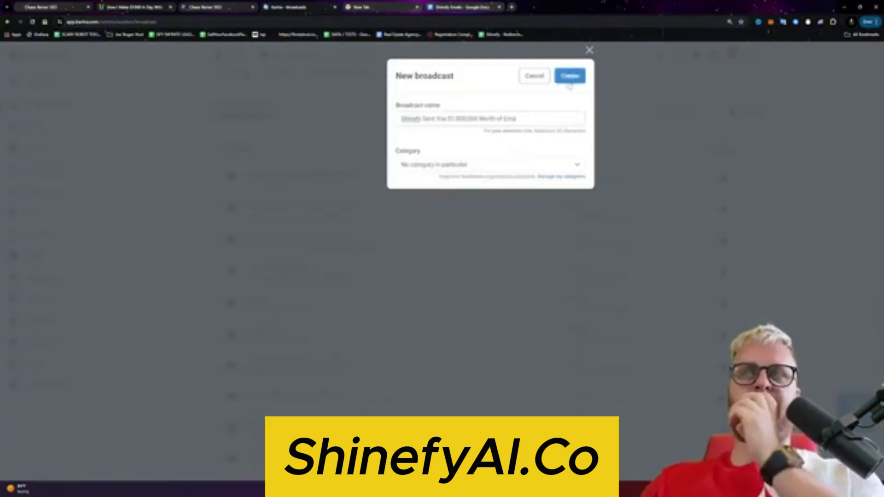
pyautogui.click(570, 76)
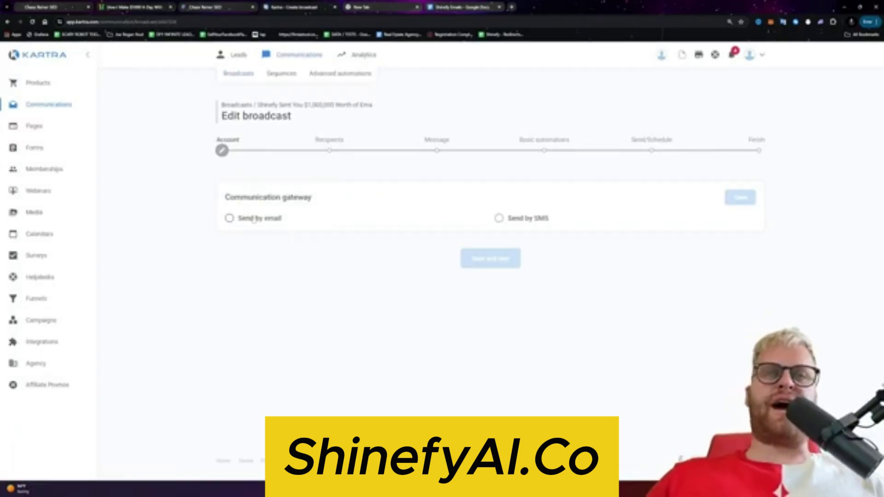
# Step: Send it by email, accepting the DKIM warning, to everybody in the database
pyautogui.click(253, 219)
pyautogui.click(741, 199)
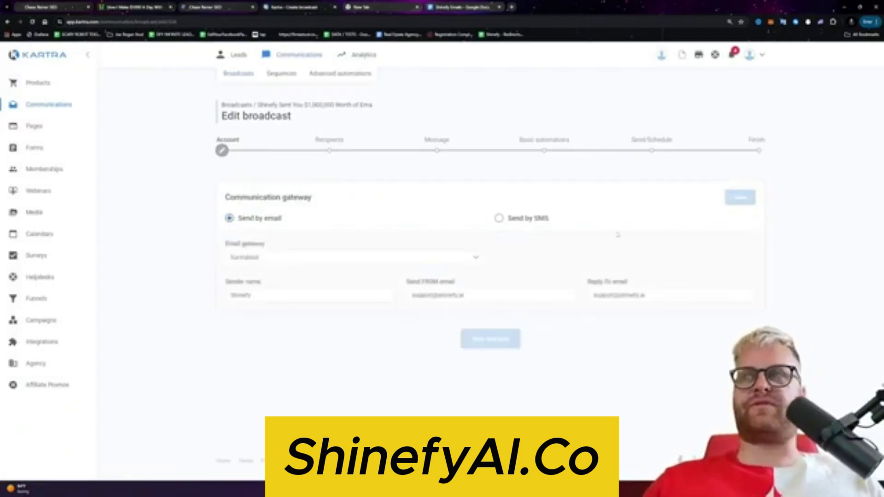
pyautogui.click(743, 201)
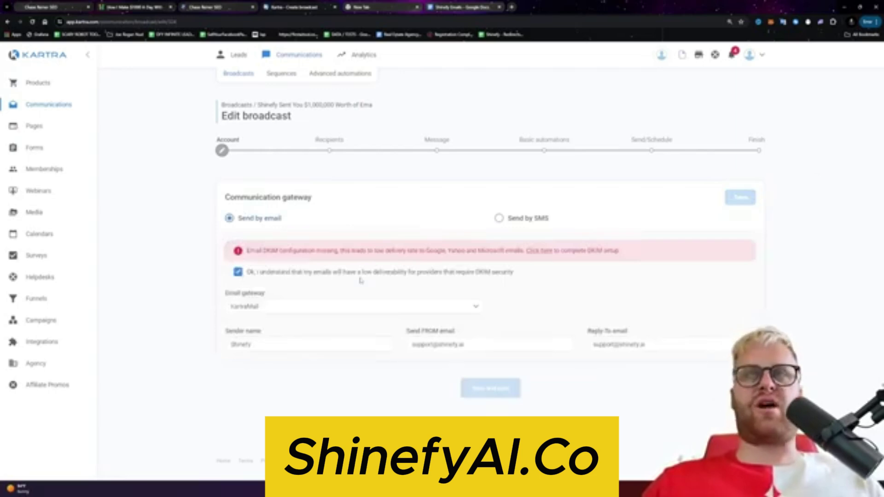
pyautogui.click(483, 268)
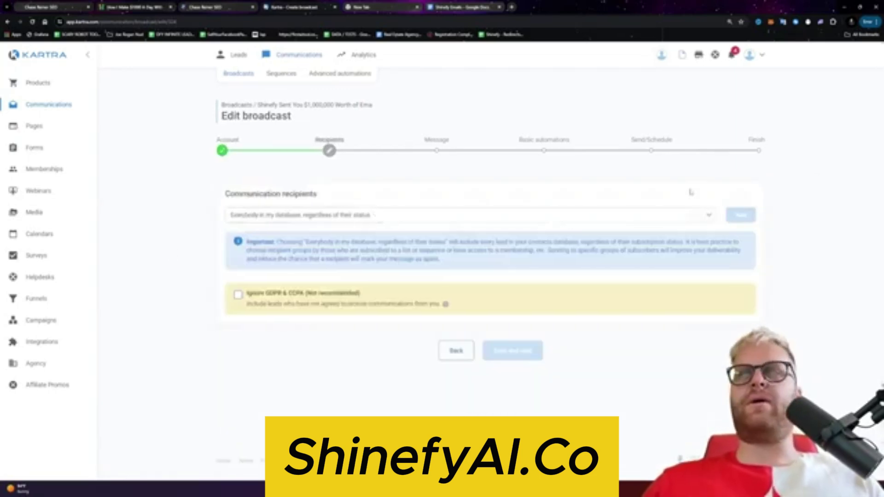
pyautogui.click(740, 215)
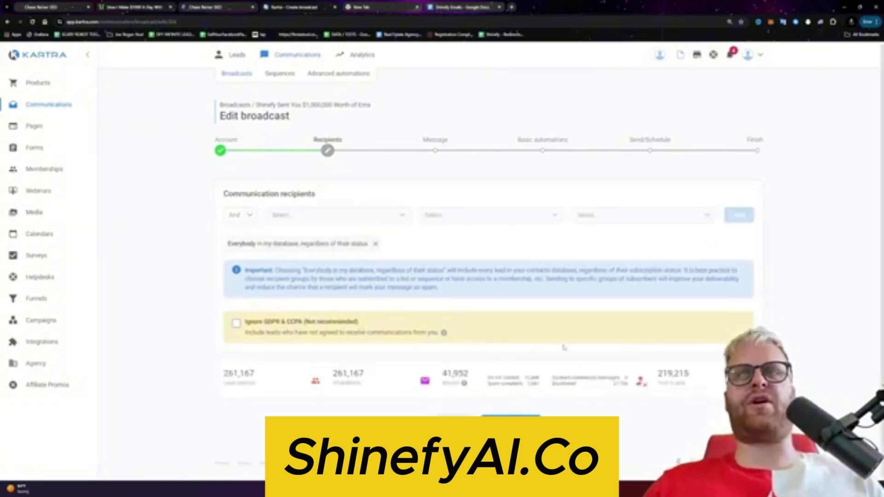
pyautogui.click(511, 421)
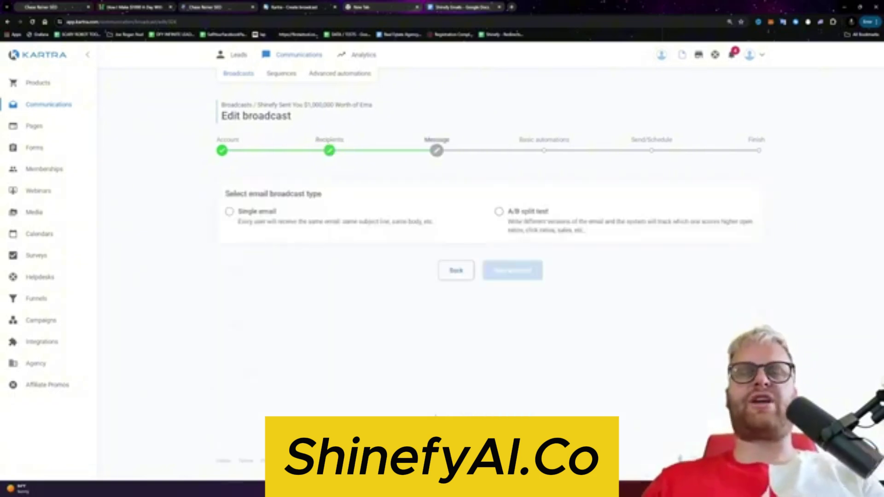
# Step: Make it one single email for everyone and paste the swipe email as the body
pyautogui.click(285, 237)
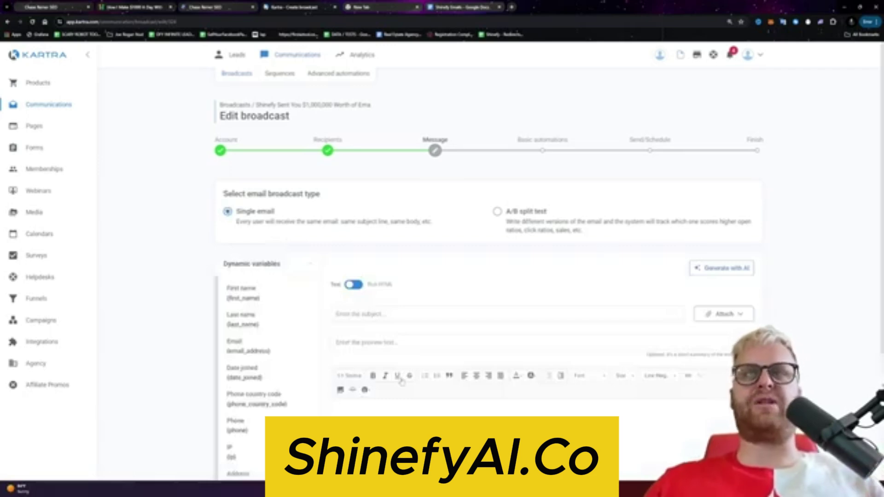
pyautogui.hotkey('ctrl', 'v')
pyautogui.scroll(-3, 411, 326)
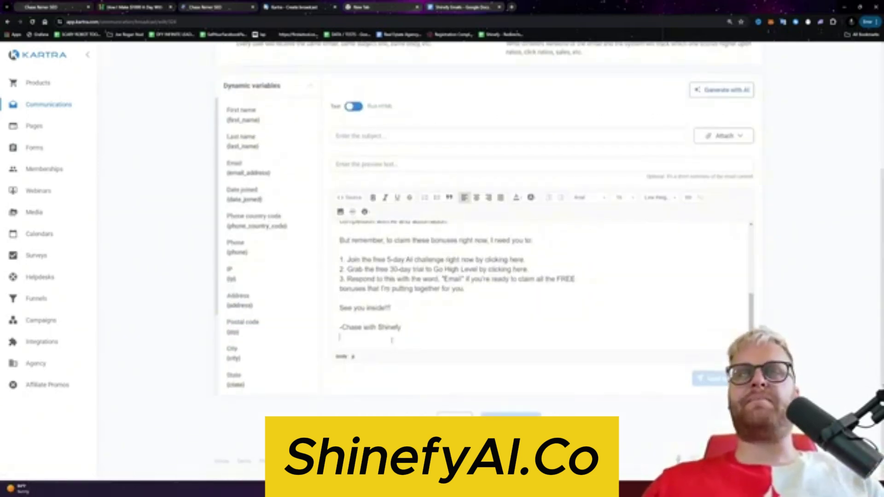
pyautogui.scroll(3, 411, 325)
pyautogui.scroll(-1, 411, 326)
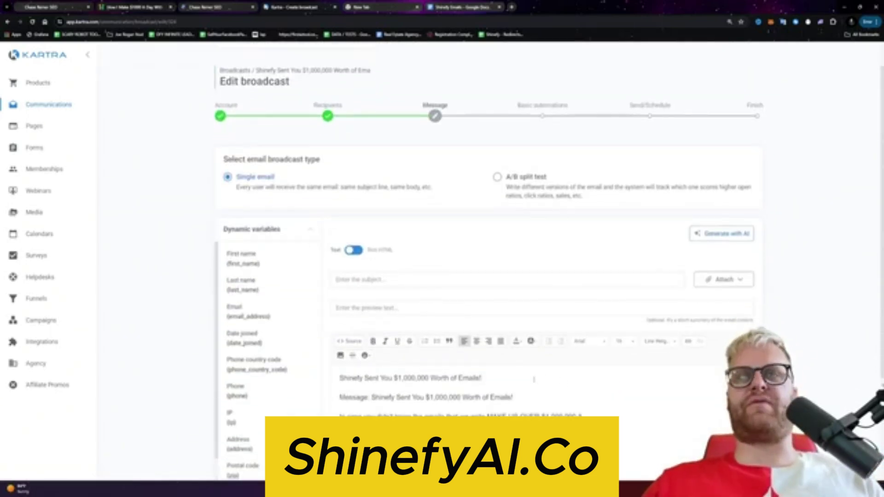
pyautogui.moveTo(481, 378); pyautogui.dragTo(314, 372)
pyautogui.hotkey('ctrl', 'c')
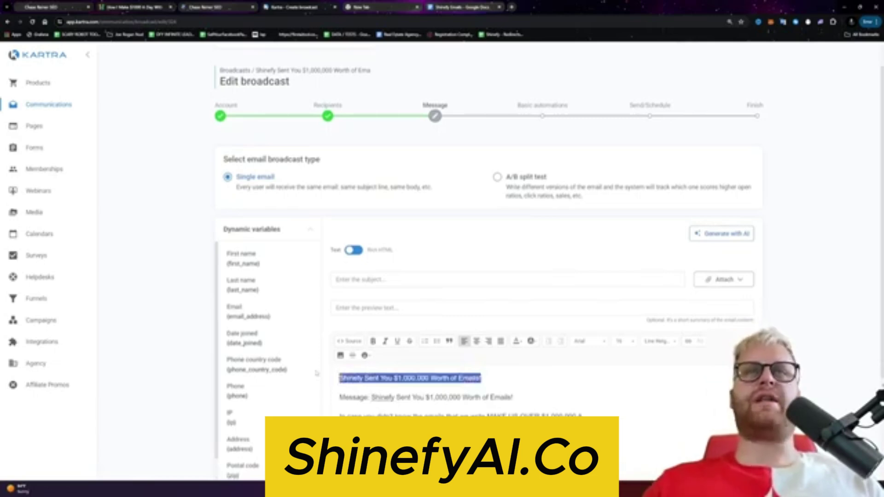
# Step: Paste the headline as the subject and remove the leftover Message line from the body
pyautogui.click(386, 283)
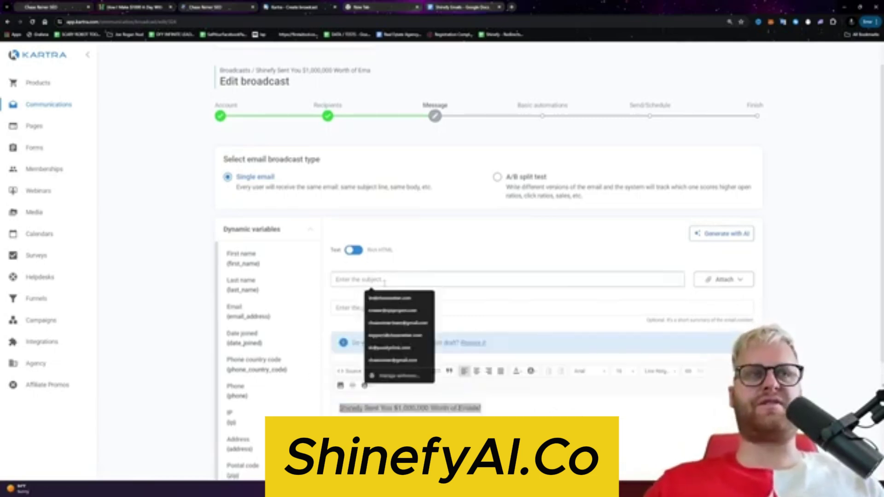
pyautogui.hotkey('ctrl', 'v')
pyautogui.scroll(-1, 386, 283)
pyautogui.moveTo(459, 245); pyautogui.dragTo(343, 245)
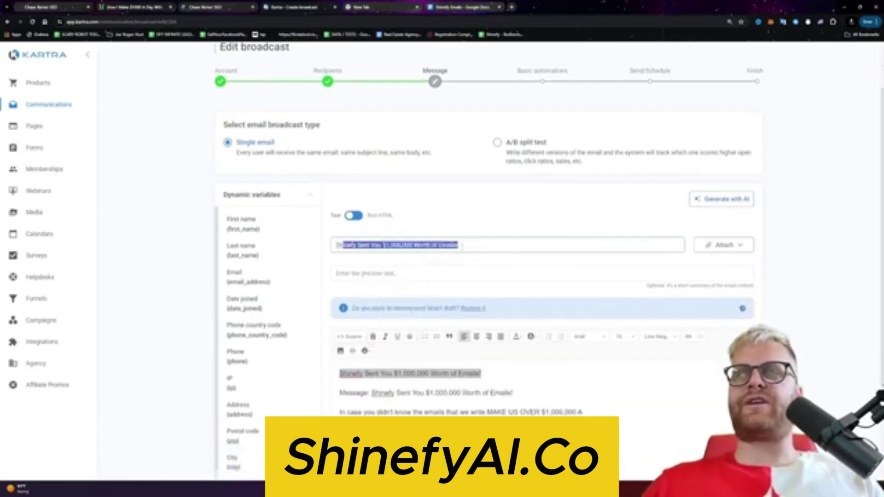
pyautogui.click(452, 248)
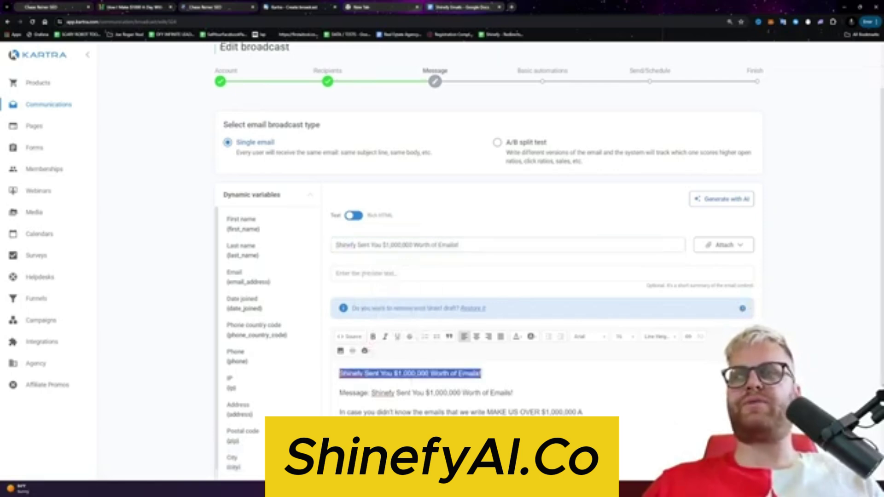
pyautogui.press('BackSpace')
pyautogui.scroll(-1, 455, 408)
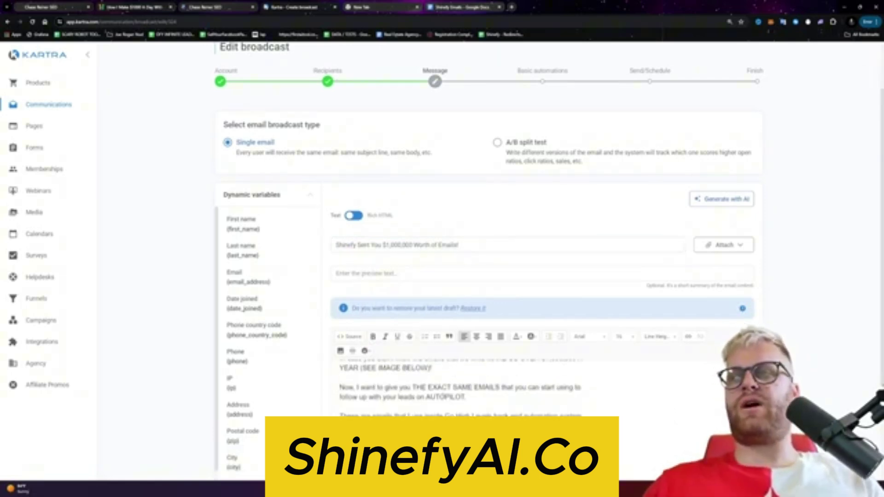
pyautogui.scroll(1, 455, 408)
pyautogui.scroll(-1, 687, 411)
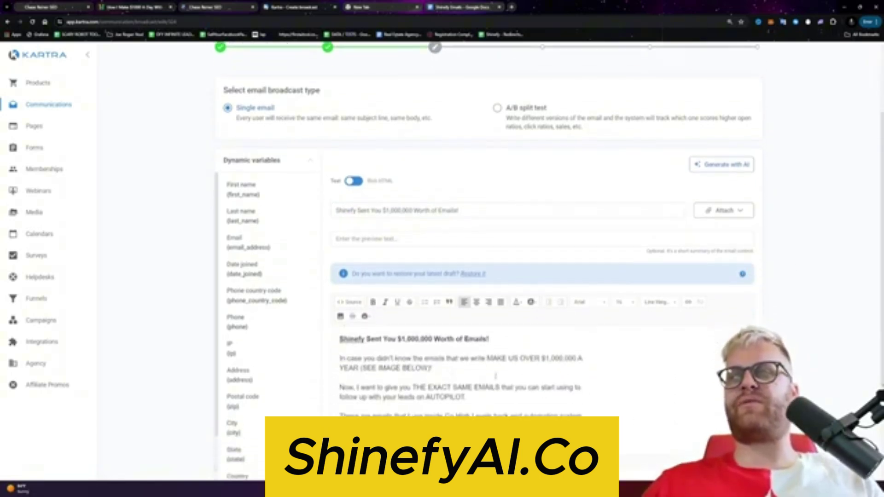
# Step: Add 'help' before MAKE US and join Go High into GoHighLevel
pyautogui.moveTo(451, 368); pyautogui.dragTo(510, 365)
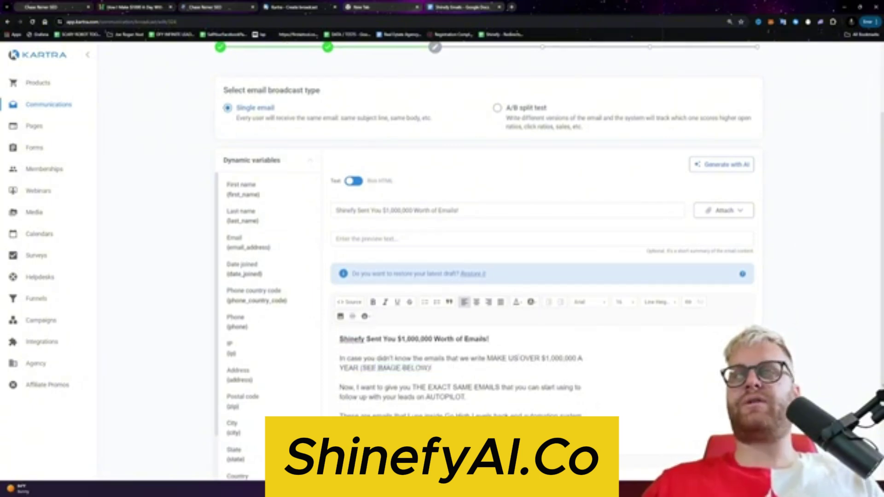
pyautogui.write('help')
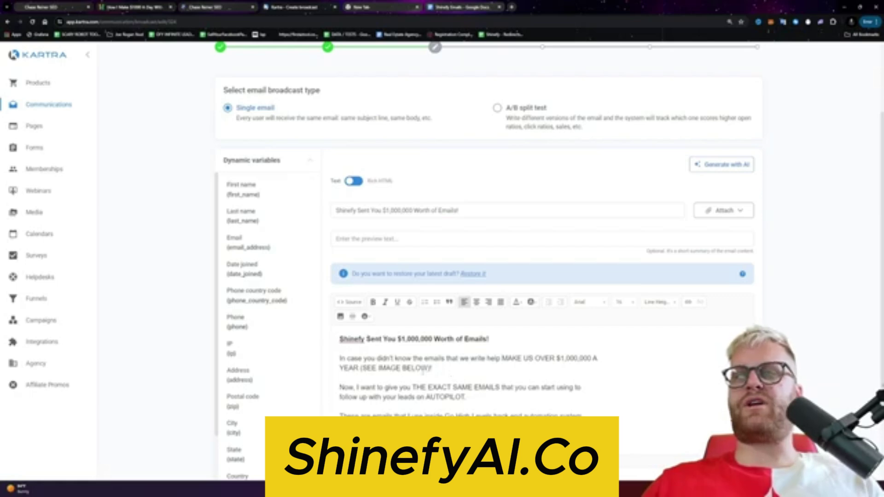
pyautogui.scroll(-1, 423, 379)
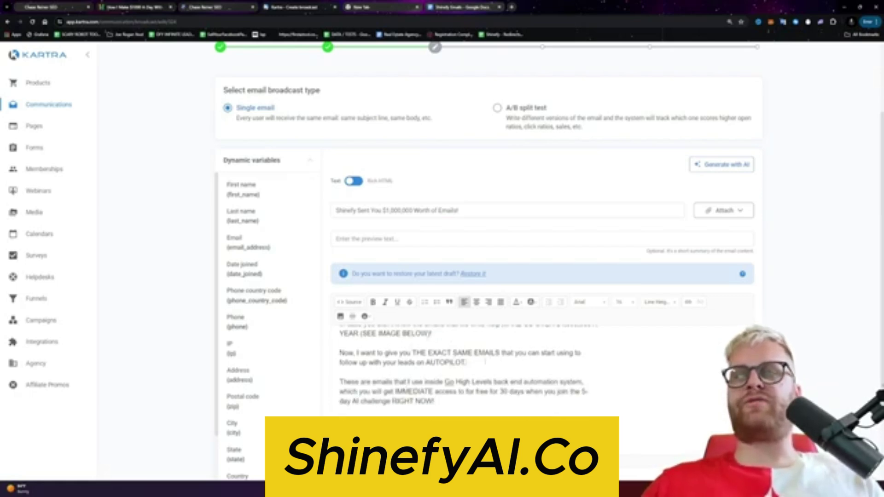
pyautogui.moveTo(467, 363); pyautogui.dragTo(396, 363)
pyautogui.click(397, 364)
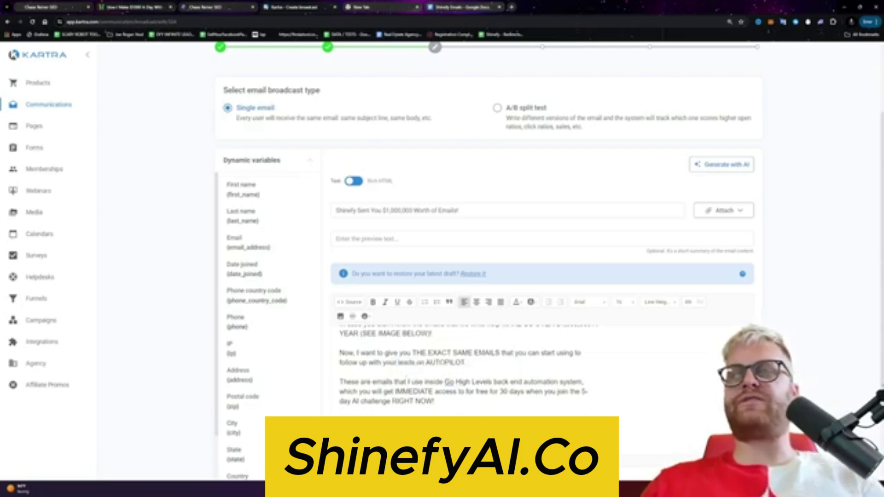
pyautogui.press('BackSpace')
# Step: Rewrite the GoHighLevel sentence to end 'them IMMEDIATELY when you join aur 30-day free trial right now here!'
pyautogui.moveTo(581, 382); pyautogui.dragTo(493, 382)
pyautogui.press('BackSpace')
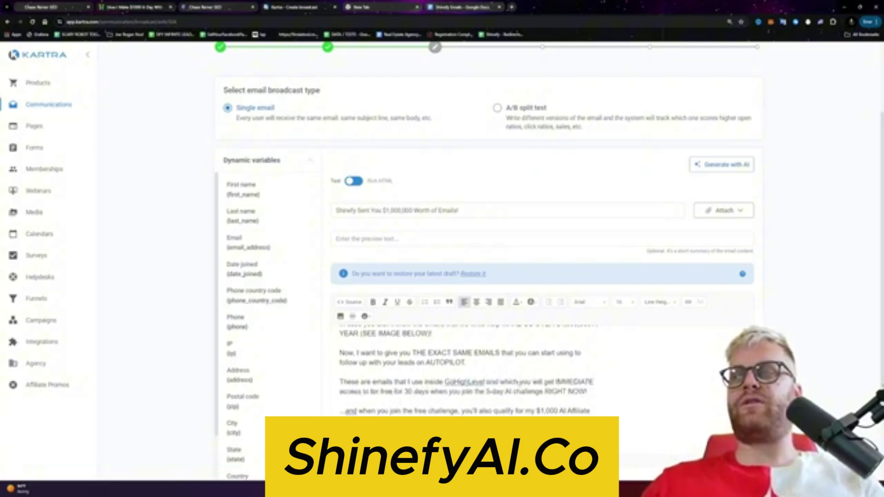
pyautogui.doubleClick(511, 382)
pyautogui.press('BackSpace')
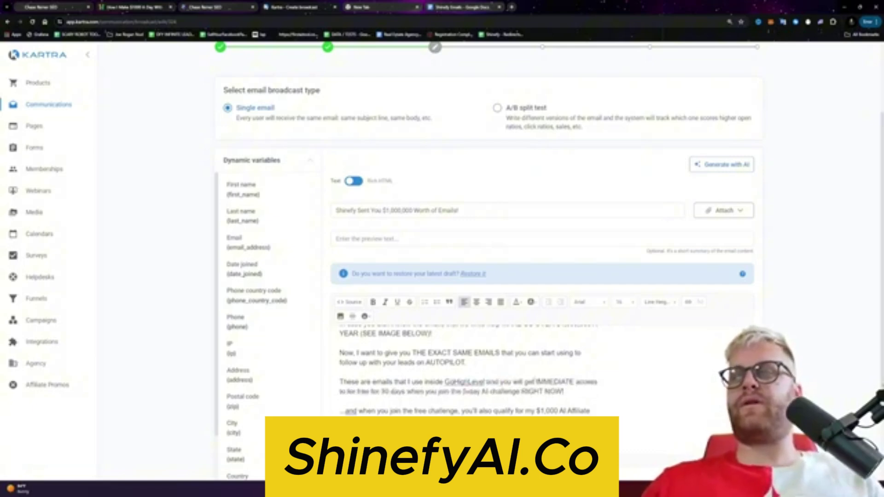
pyautogui.click(566, 381)
pyautogui.write('LY')
pyautogui.click(537, 382)
pyautogui.write('them')
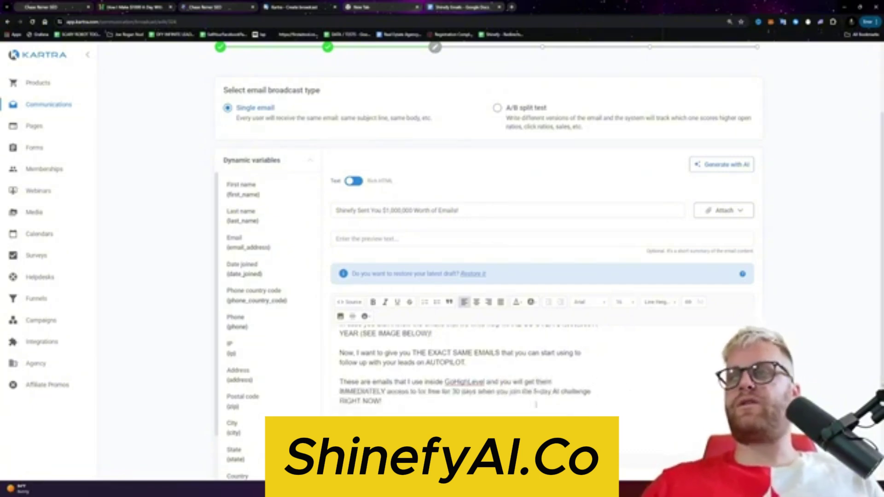
pyautogui.hotkey('ctrl', 'shift', 'Down')
pyautogui.write('when you ')
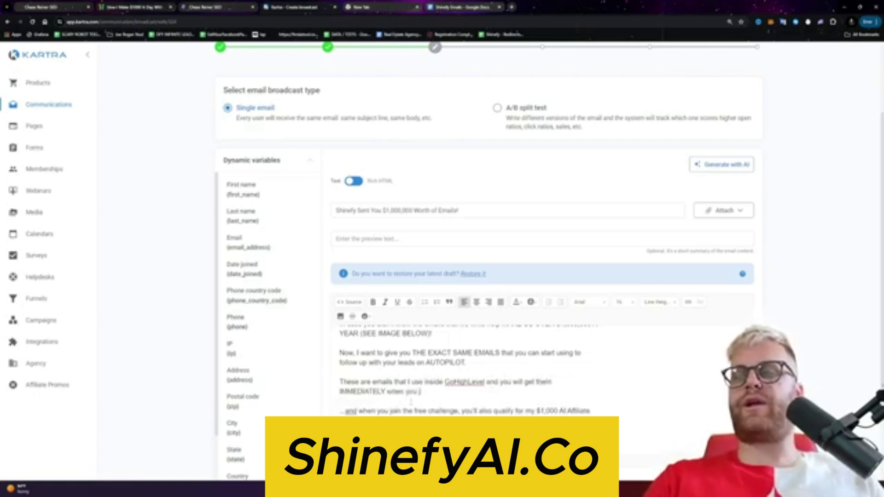
pyautogui.write('join aur 30-day free tria')
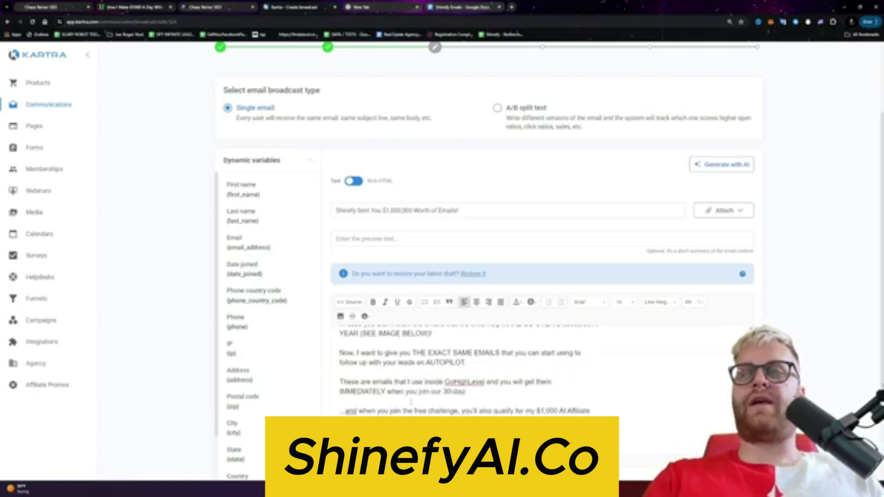
pyautogui.write('l right now here!')
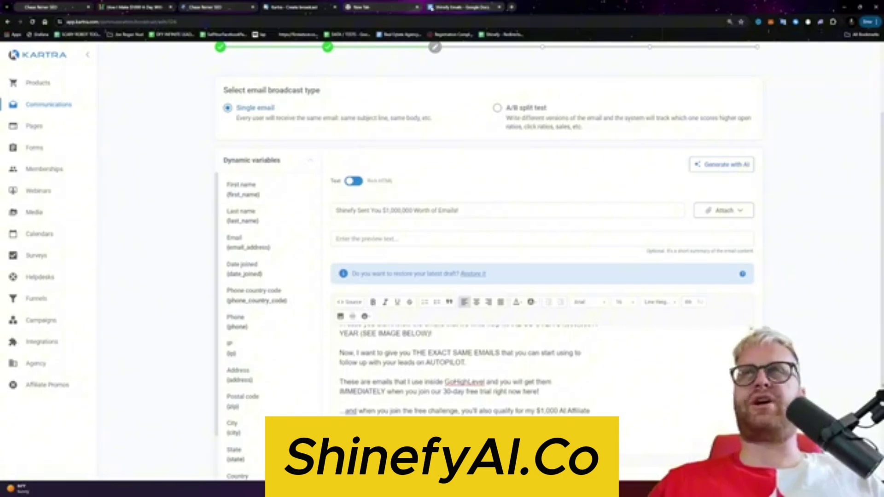
# Step: Go back to the Shinefy Emails swipe document and scroll to the next email
pyautogui.click(460, 7)
pyautogui.scroll(-15, 412, 211)
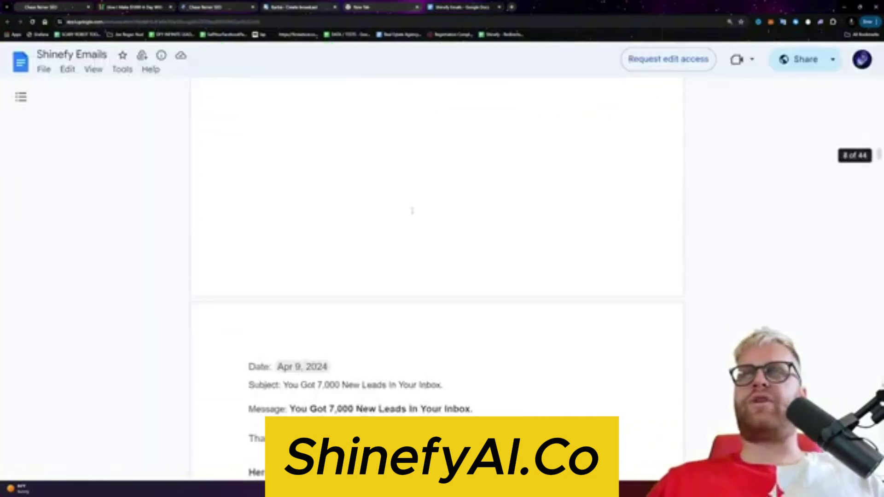
pyautogui.scroll(-20, 412, 211)
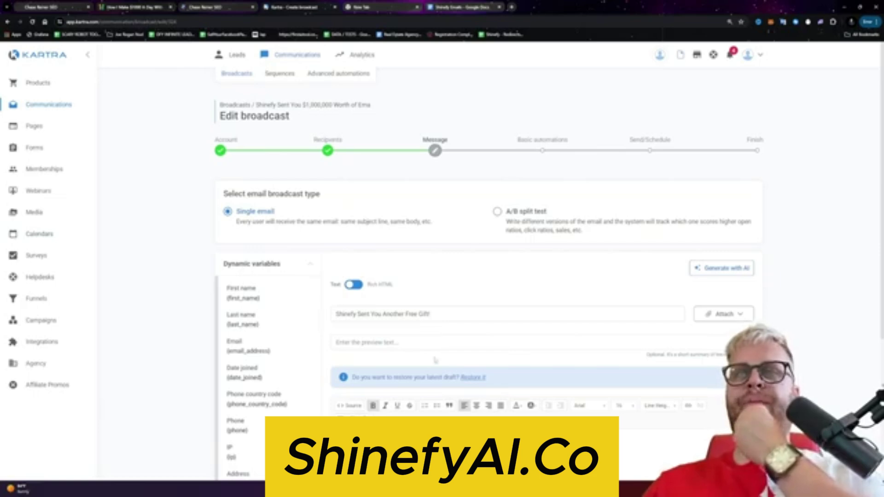
# Step: Scroll through the Instagram Promo 30 Day Trial Funnel steps in GoHighLevel
pyautogui.scroll(-2, 435, 360)
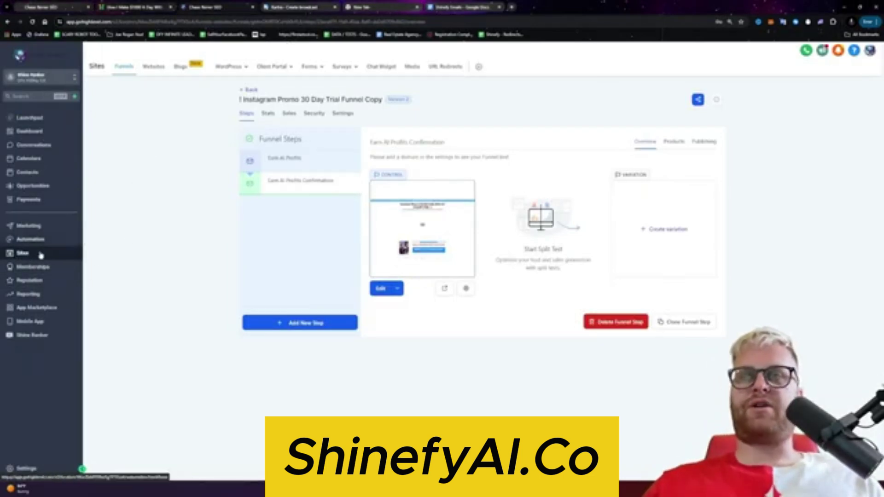
# Step: Select and copy the BONUS lines from the Kartra Lead workflow's welcome email, then return to Kartra
pyautogui.click(54, 240)
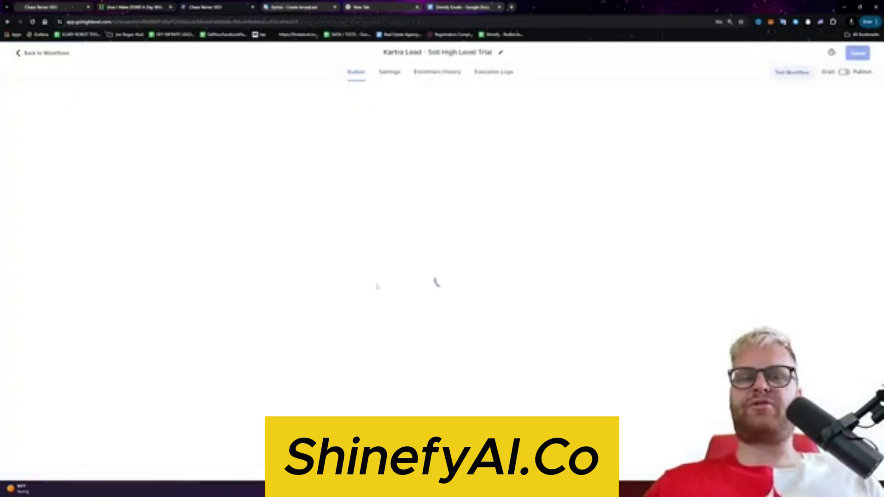
pyautogui.scroll(3, 770, 378)
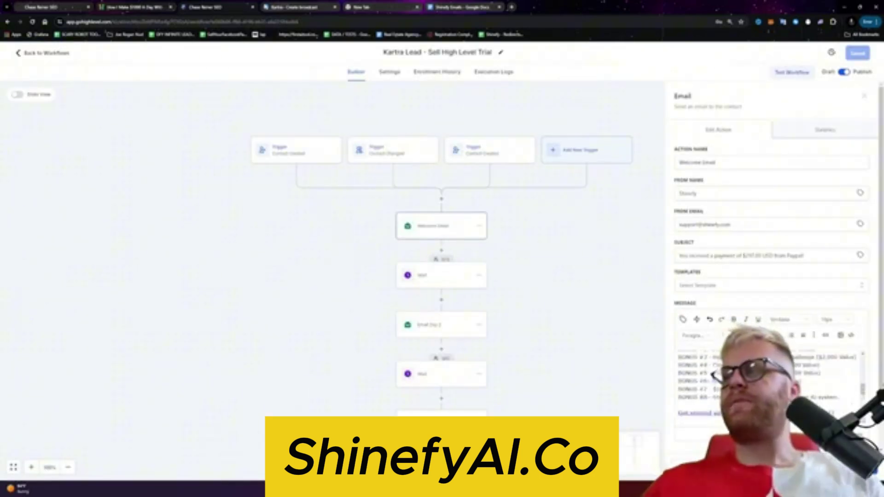
pyautogui.scroll(3, 769, 377)
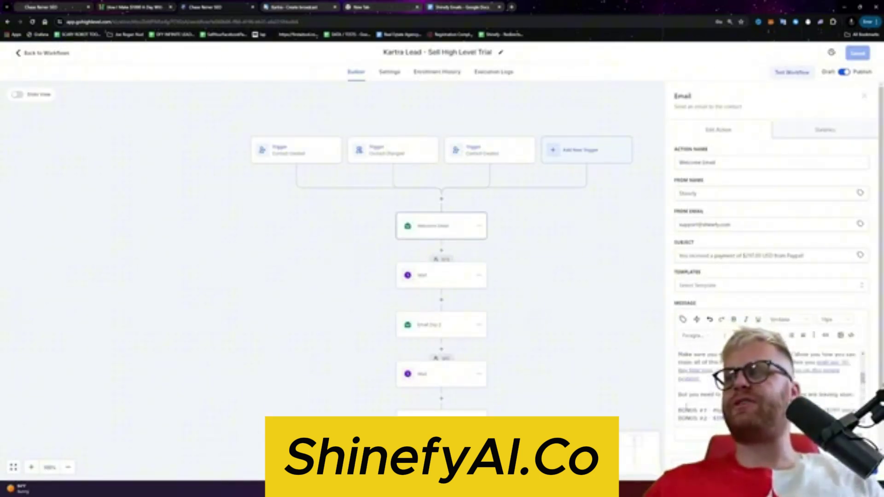
pyautogui.moveTo(679, 409); pyautogui.dragTo(857, 418)
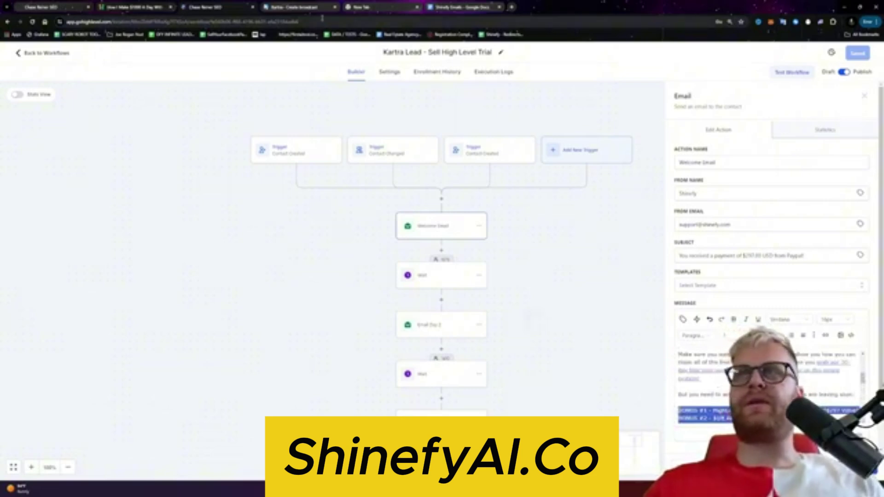
pyautogui.click(295, 7)
# Step: Paste BONUS #1–#8 into the body under 'When you get the 30-day free trial you also get:'
pyautogui.scroll(-5, 426, 405)
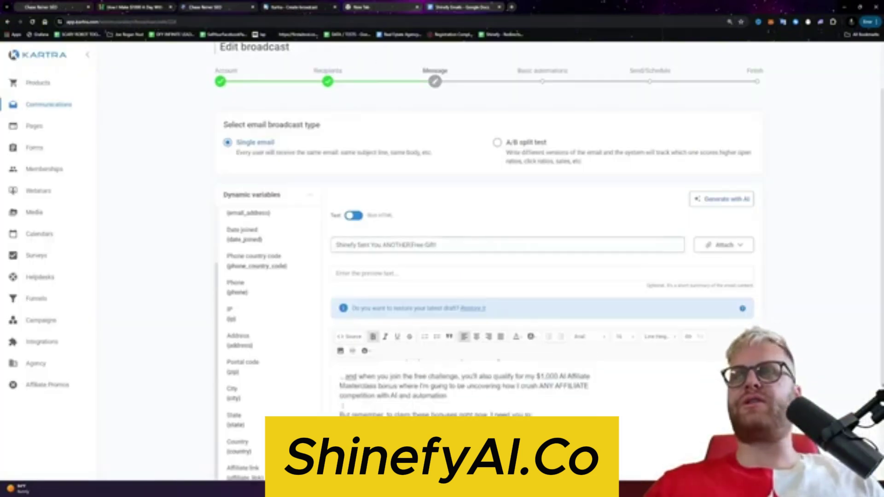
pyautogui.scroll(5, 529, 334)
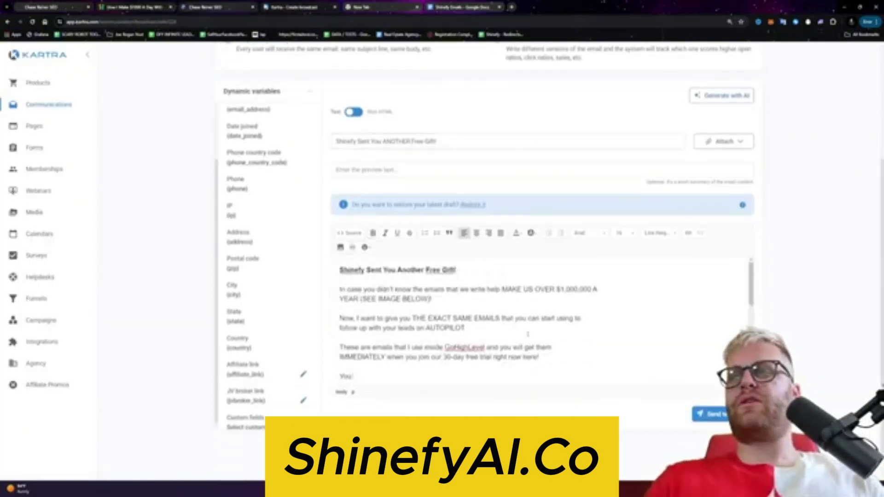
pyautogui.write('ou all')
pyautogui.hotkey('ctrl', 'v')
pyautogui.write('hen you get the')
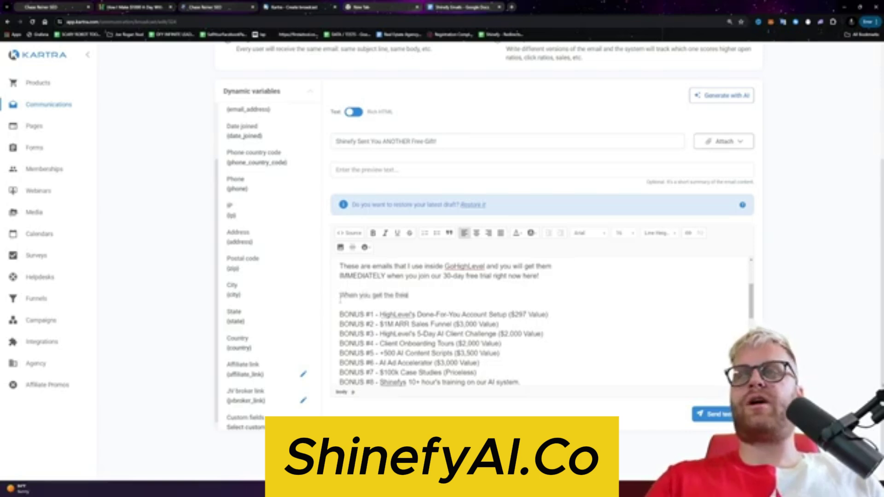
pyautogui.write(' 30-day free trial')
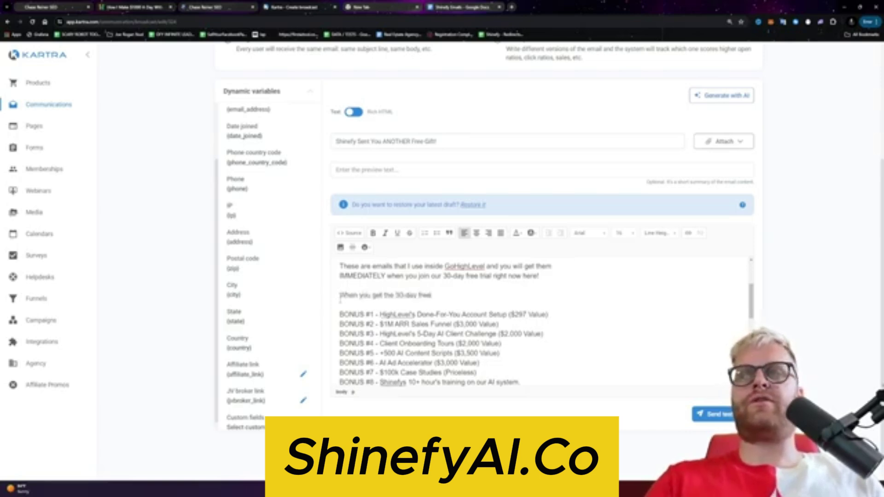
pyautogui.write(' you also get')
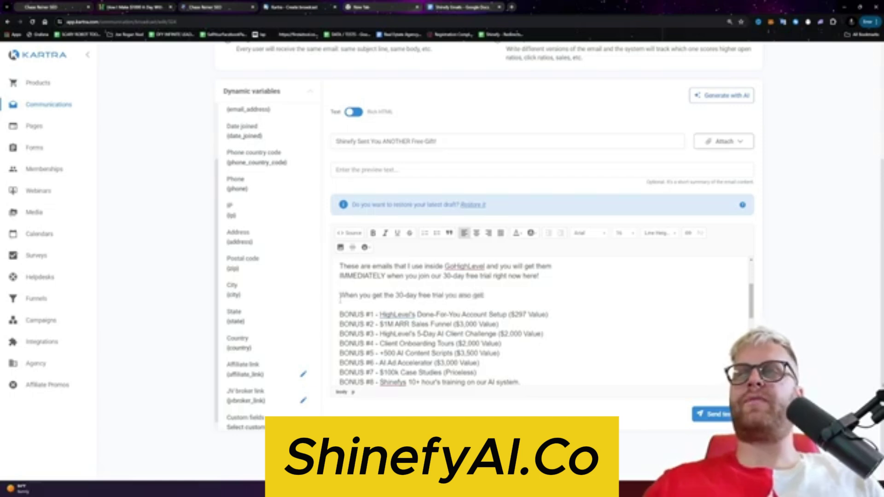
pyautogui.write(':')
pyautogui.scroll(-2, 461, 323)
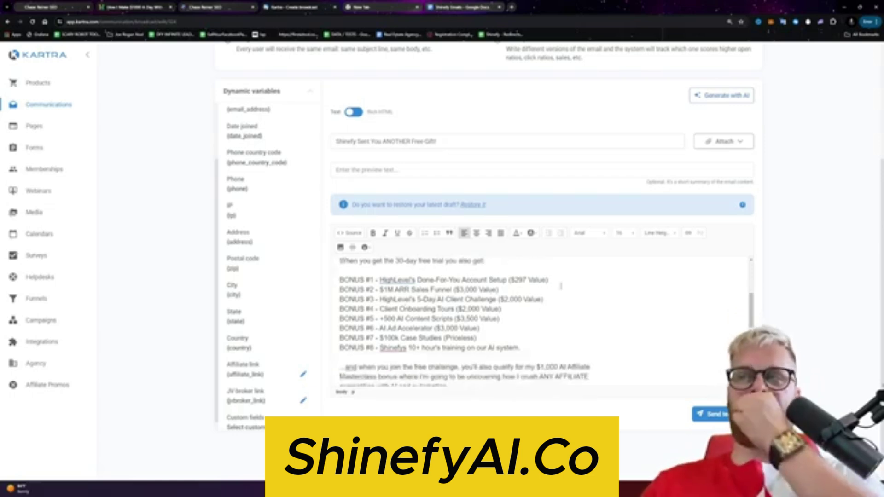
pyautogui.moveTo(561, 286); pyautogui.dragTo(505, 281)
pyautogui.click(446, 285)
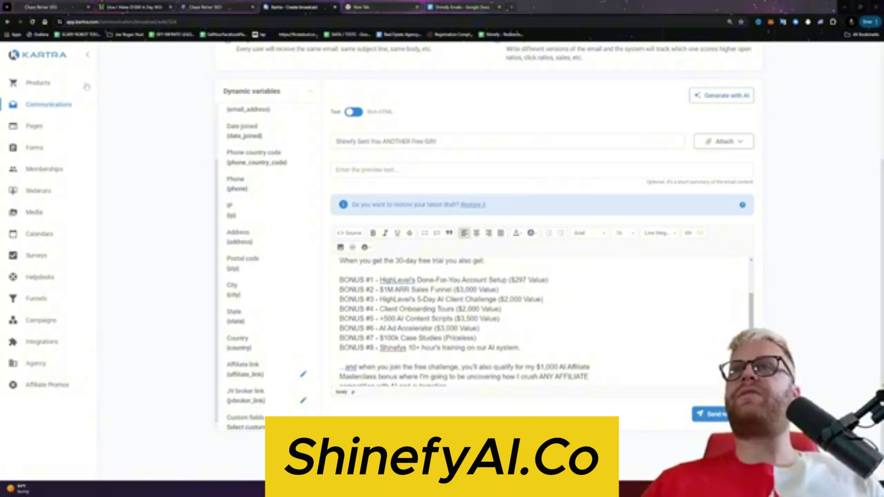
# Step: Open the HighLevel Affiliate Portal in a new browser tab
pyautogui.click(509, 6)
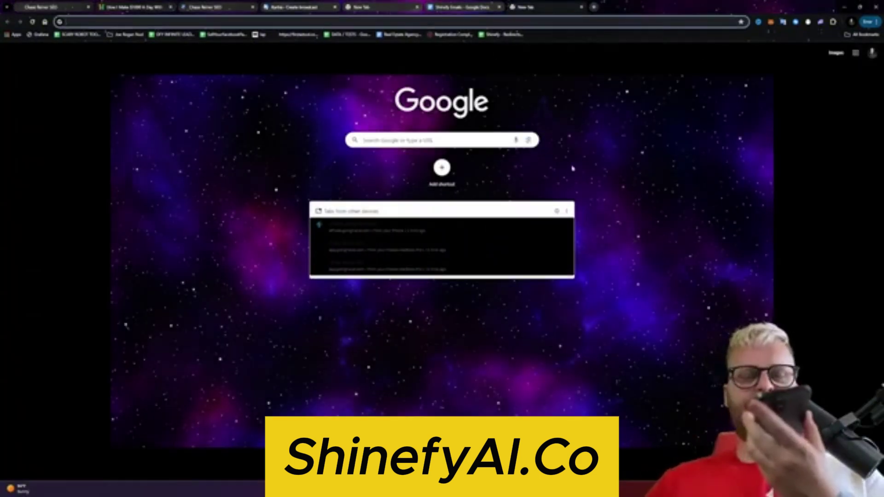
pyautogui.click(287, 39)
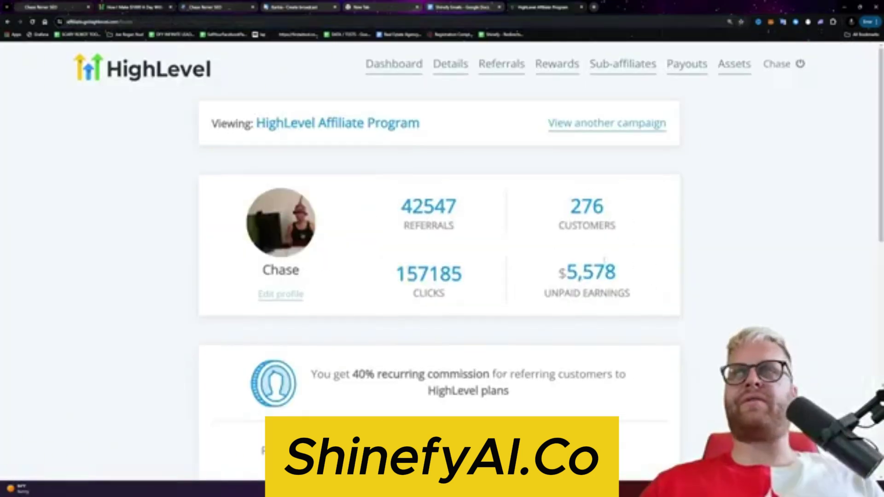
pyautogui.scroll(-15, 308, 313)
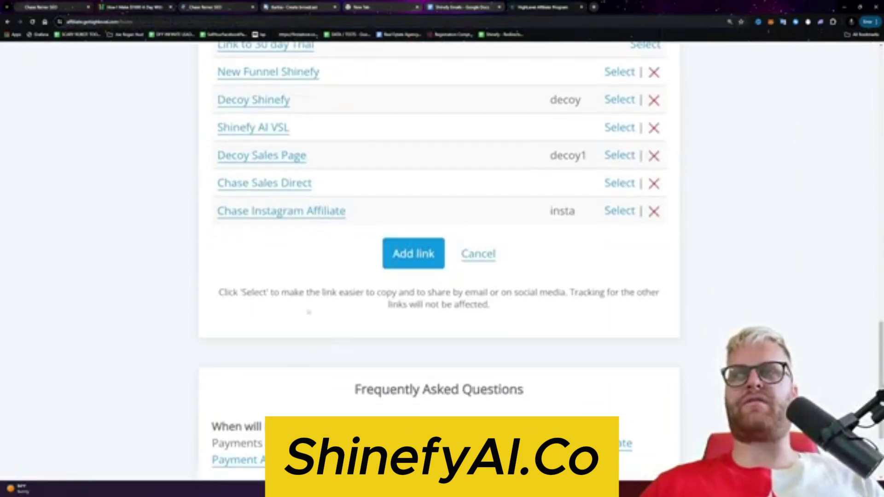
pyautogui.click(404, 253)
pyautogui.scroll(2, 393, 170)
pyautogui.click(252, 193)
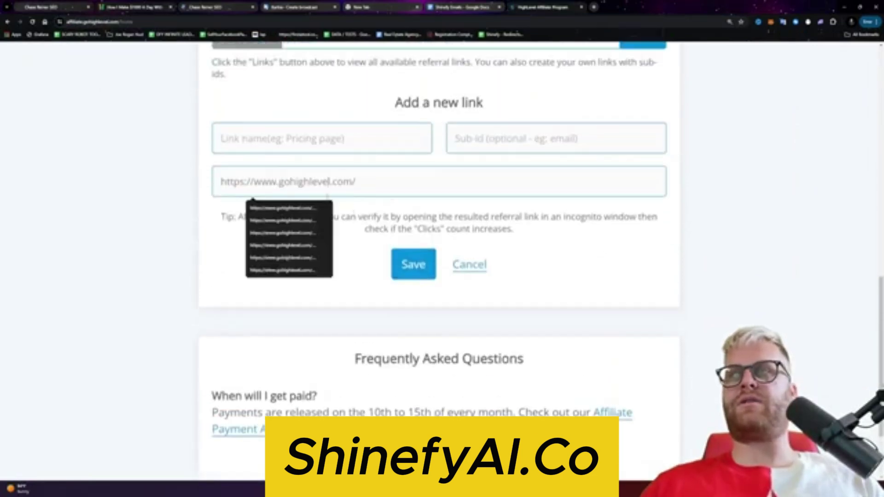
pyautogui.write('https://speakwith.us/kickoff')
pyautogui.moveTo(355, 182); pyautogui.dragTo(221, 181)
pyautogui.press('BackSpace')
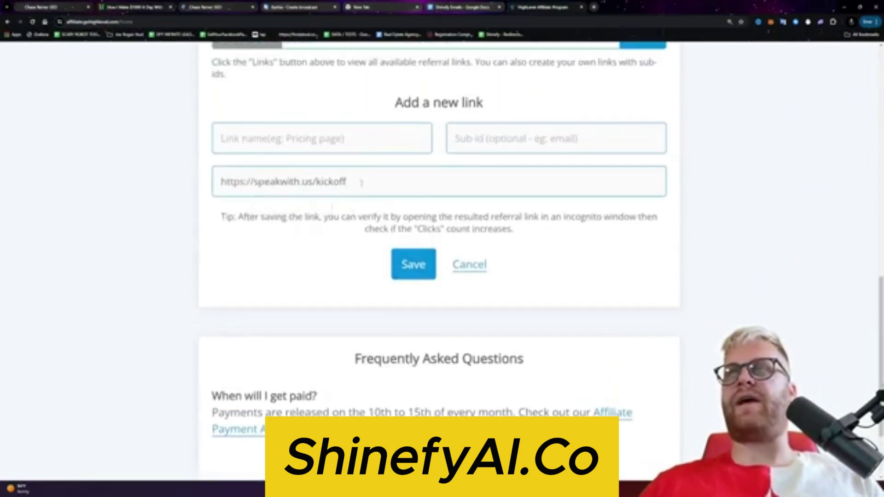
pyautogui.click(413, 264)
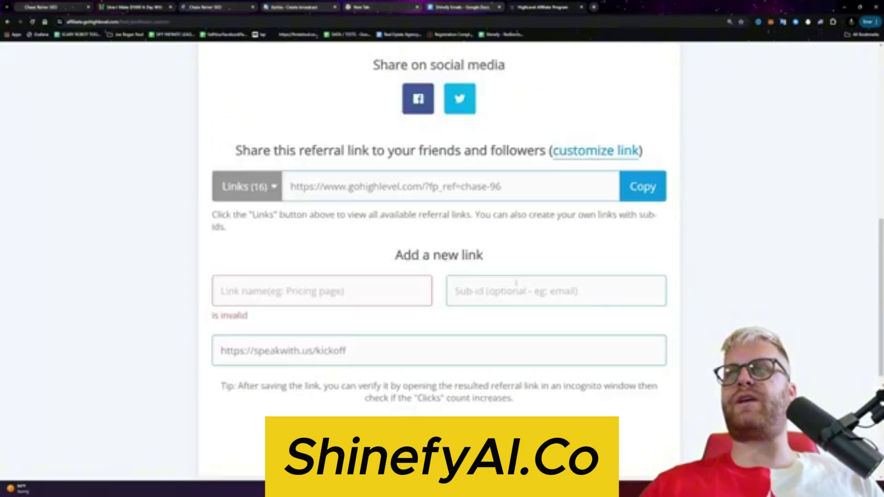
pyautogui.scroll(-10, 500, 280)
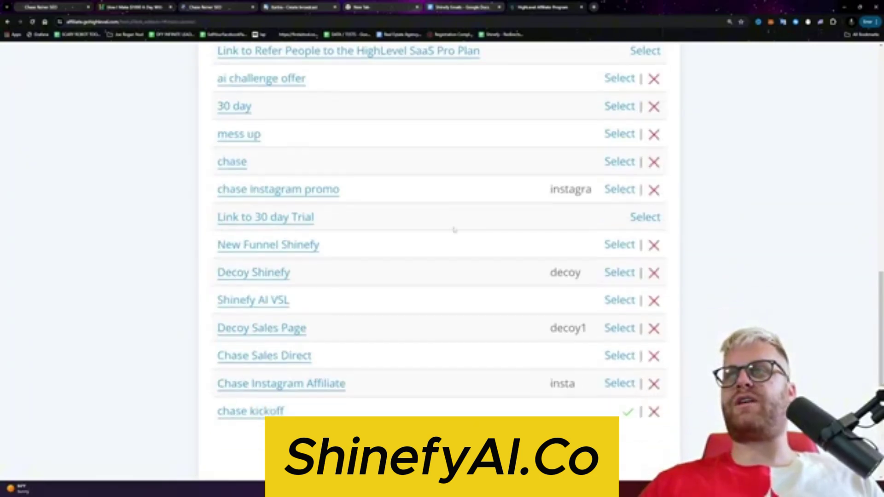
pyautogui.scroll(9, 598, 184)
pyautogui.click(640, 147)
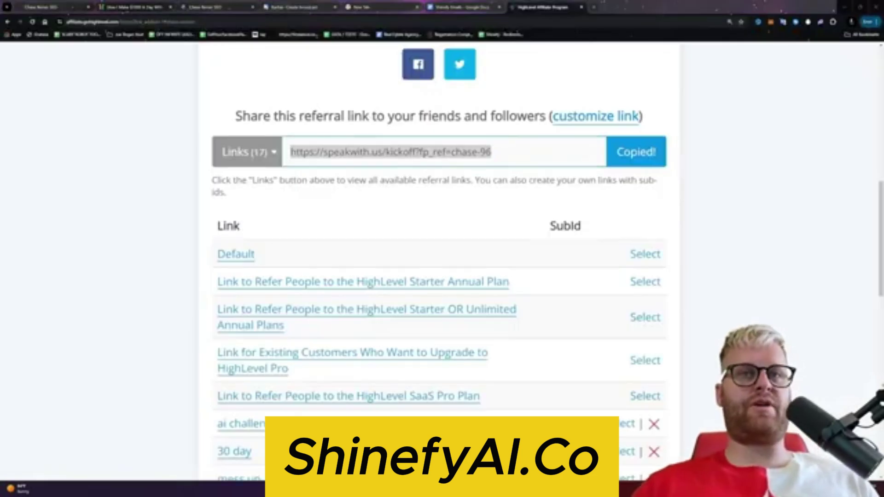
pyautogui.scroll(8, 439, 258)
# Step: Back in the Kartra broadcast body, select the word GoHighLevel and dismiss the spelling popup
pyautogui.click(461, 7)
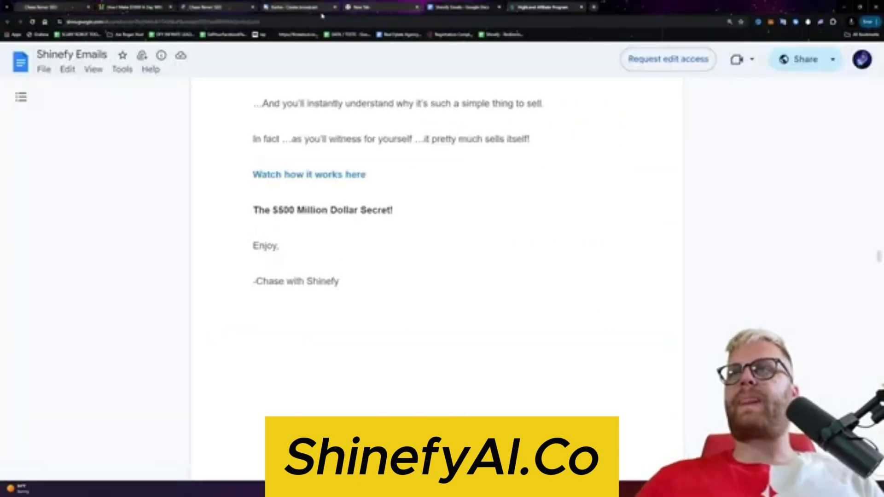
pyautogui.click(323, 8)
pyautogui.scroll(10, 350, 285)
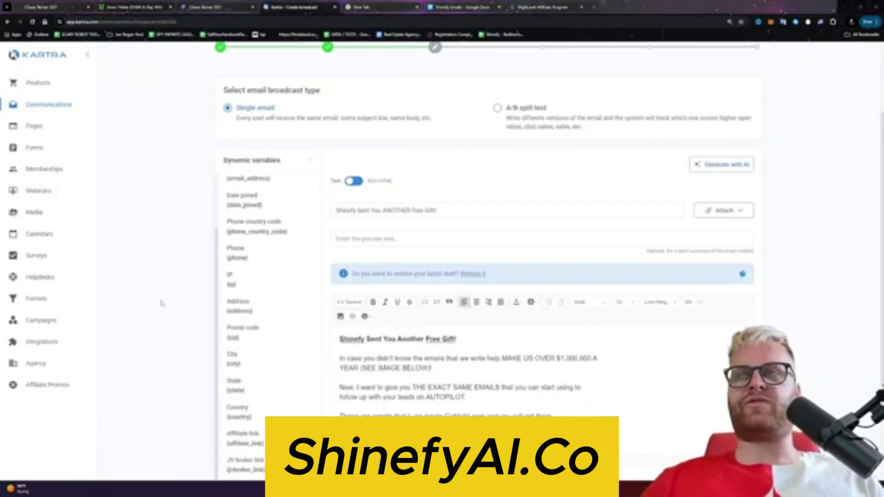
pyautogui.scroll(-3, 258, 322)
pyautogui.scroll(-1, 415, 207)
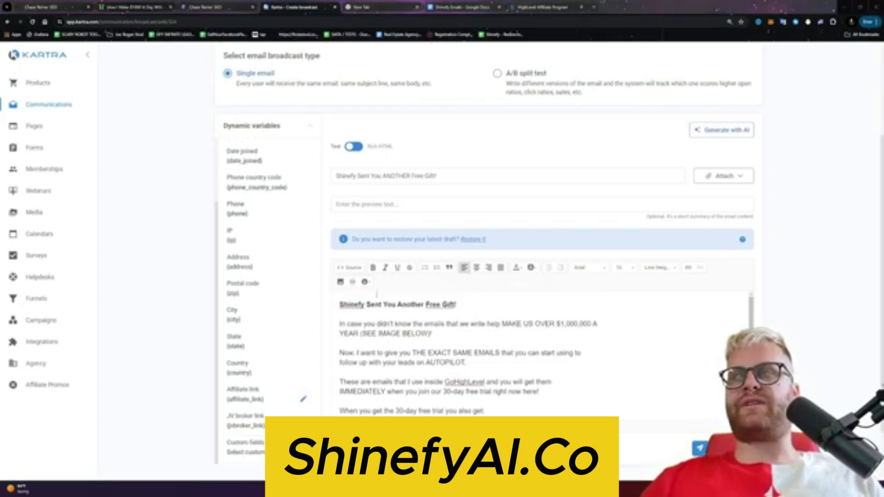
pyautogui.scroll(-1, 465, 347)
pyautogui.click(464, 348)
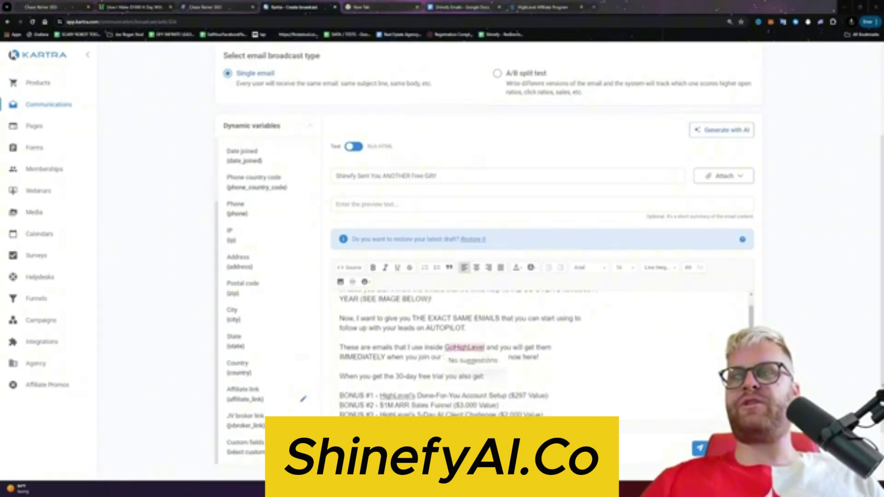
pyautogui.click(333, 73)
# Step: Load the affiliate link in a new tab and submit its sign-up form with autofilled details
pyautogui.click(594, 7)
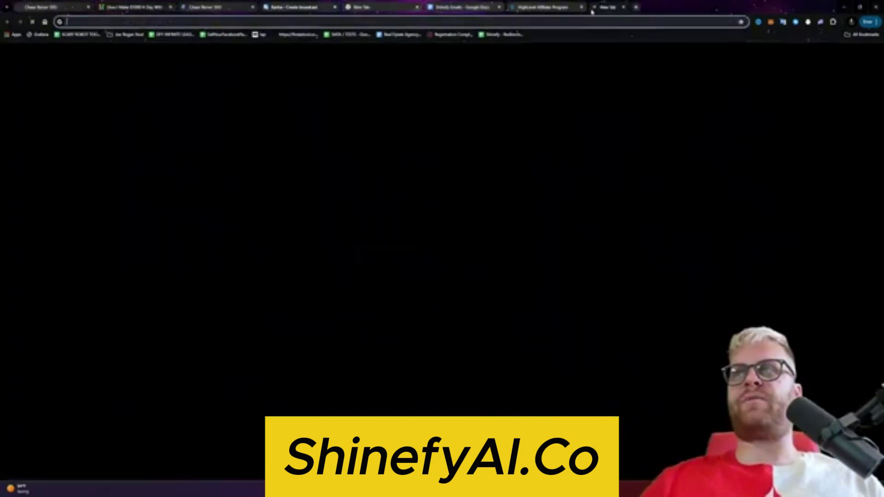
pyautogui.hotkey('ctrl', 'v')
pyautogui.press('Return')
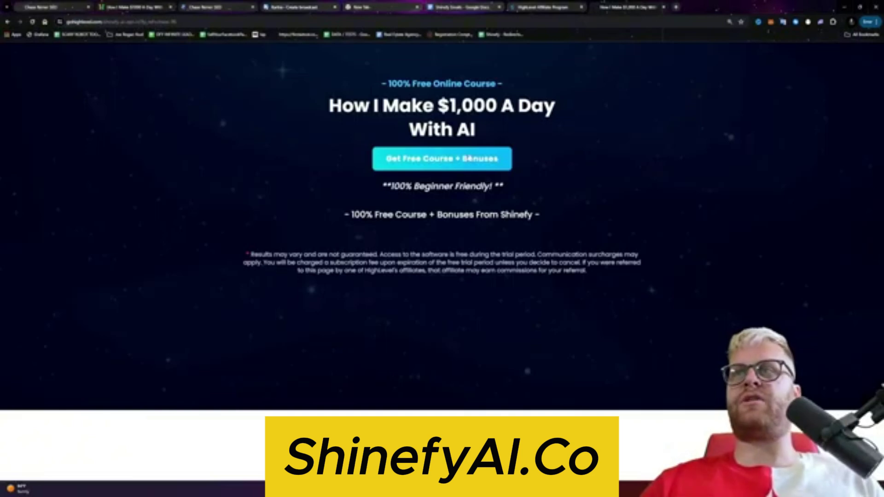
pyautogui.click(454, 159)
pyautogui.click(341, 160)
pyautogui.click(369, 180)
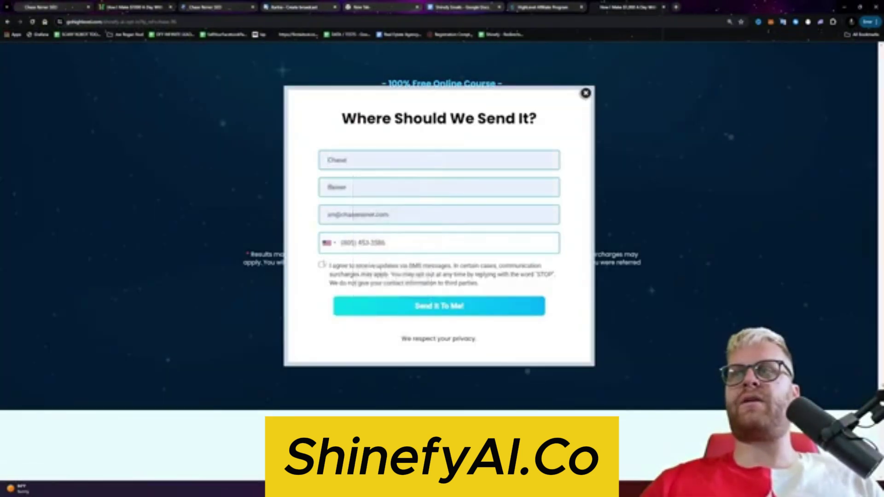
pyautogui.click(321, 265)
pyautogui.click(439, 306)
# Step: Deselect the bonus lines in the workflow email, view the 30-day trial page, and return to Kartra
pyautogui.click(530, 9)
pyautogui.click(476, 8)
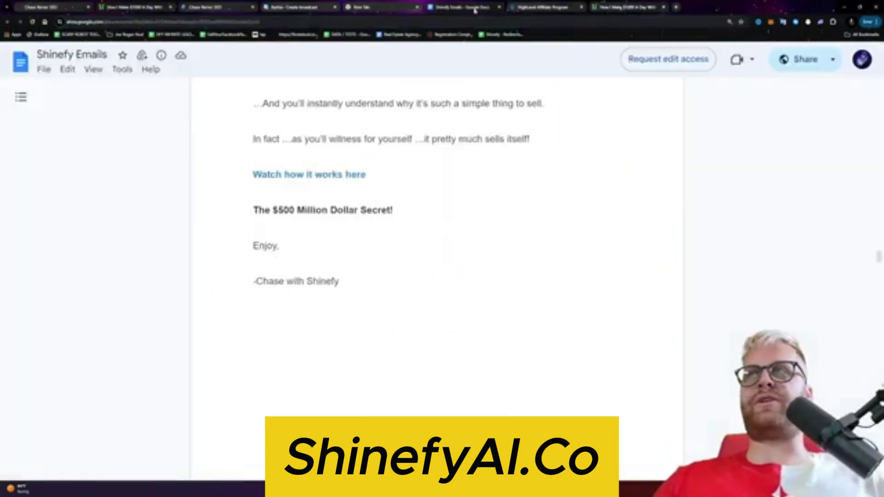
pyautogui.click(369, 8)
pyautogui.click(282, 9)
pyautogui.click(223, 10)
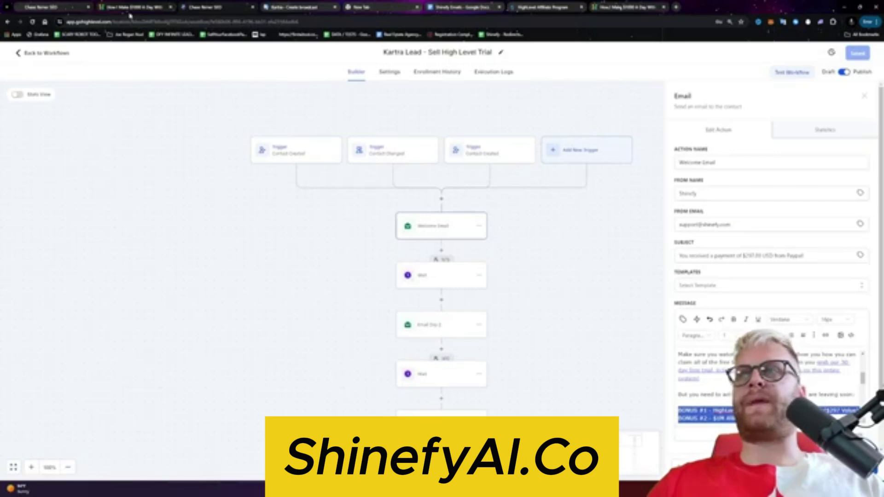
pyautogui.click(636, 351)
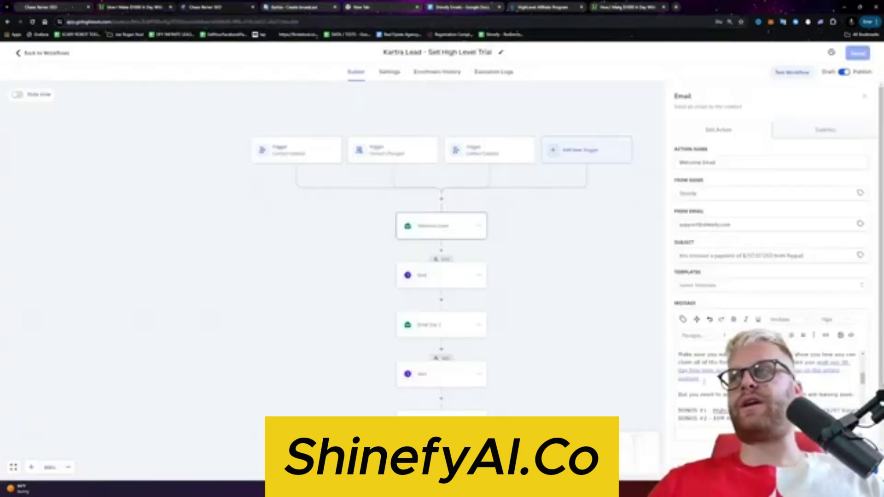
pyautogui.click(536, 9)
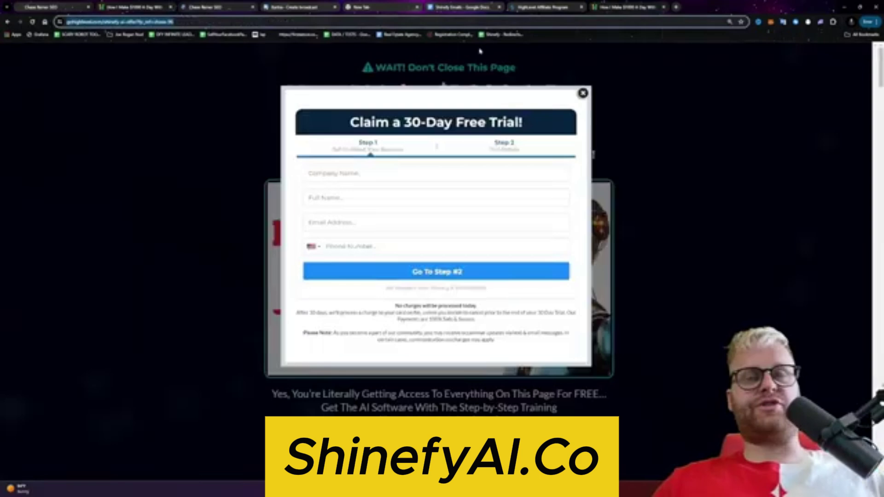
pyautogui.click(475, 6)
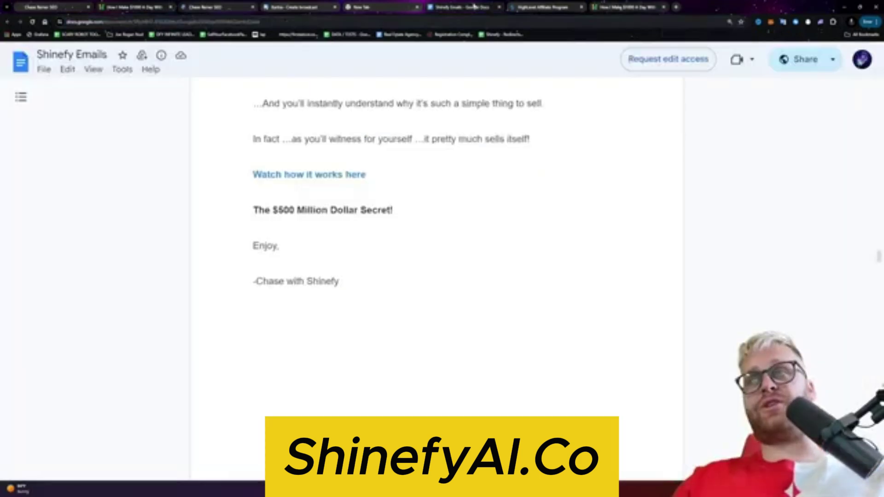
pyautogui.click(322, 8)
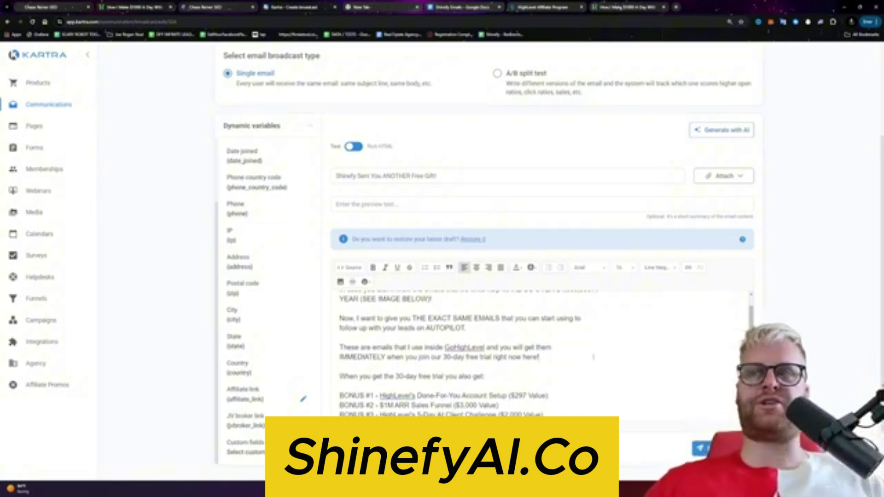
# Step: Link the join-the-30-day-free-trial phrase to the HighLevel affiliate URL
pyautogui.moveTo(593, 357); pyautogui.dragTo(387, 357)
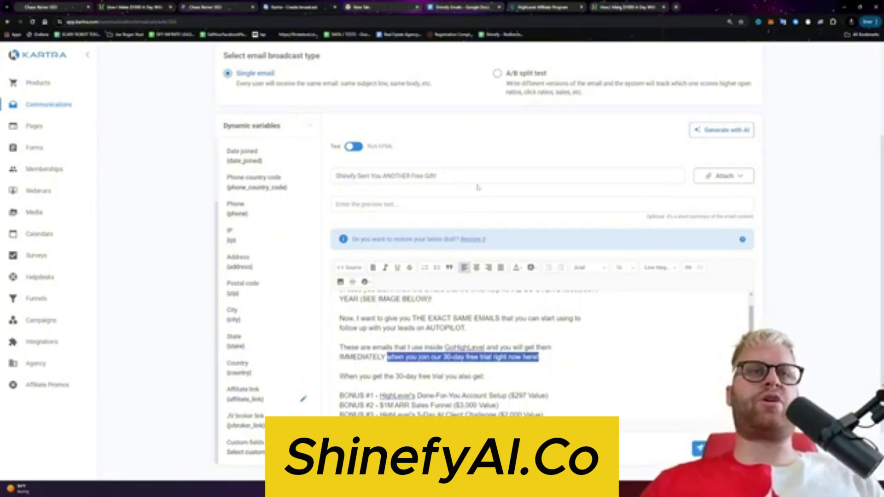
pyautogui.click(687, 268)
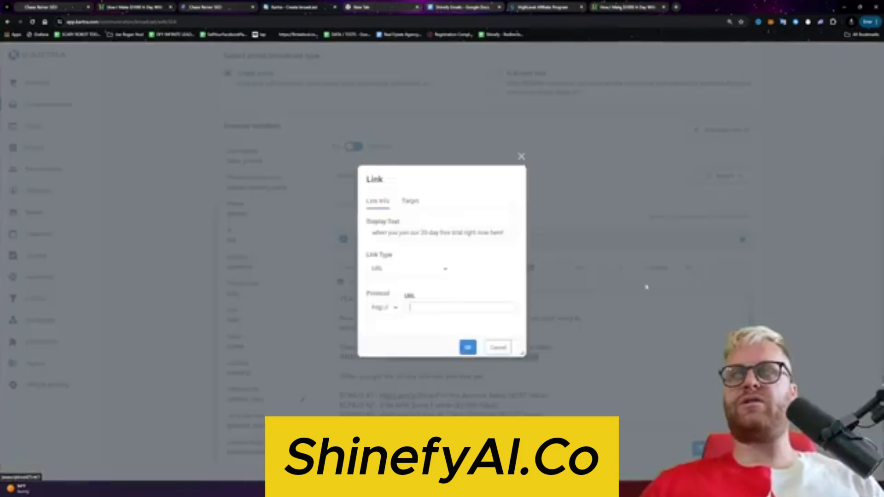
pyautogui.hotkey('ctrl', 'v')
pyautogui.press('Return')
pyautogui.press('Down')
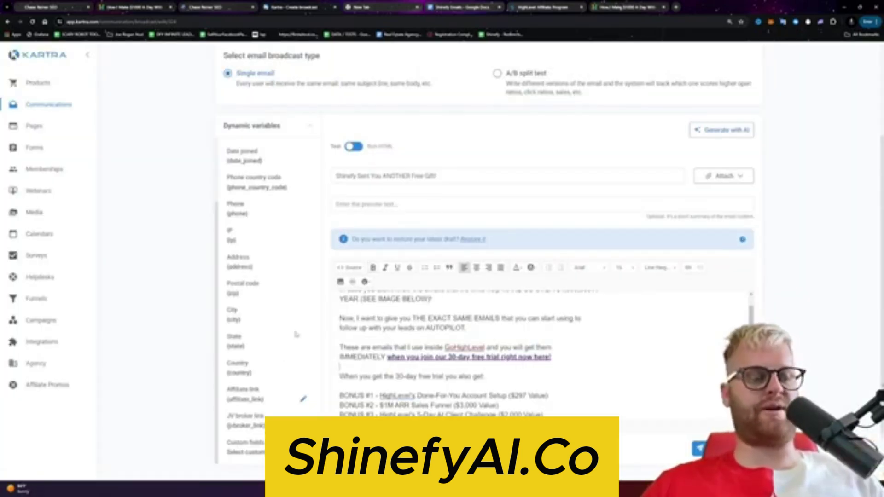
pyautogui.scroll(3, 404, 331)
pyautogui.scroll(-1, 404, 287)
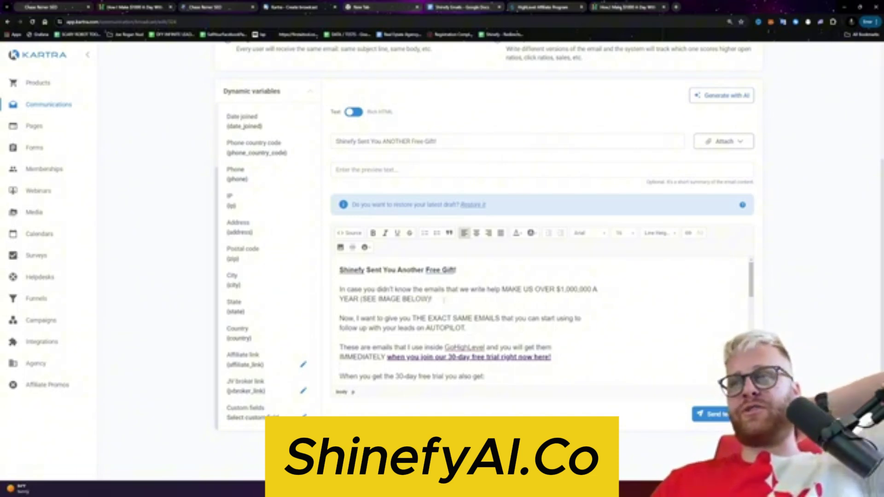
# Step: Bold 'SEE IMAGE BELOW)!' and link 'THE EXACT SAME EMAILS' to the affiliate URL
pyautogui.moveTo(443, 300); pyautogui.dragTo(362, 299)
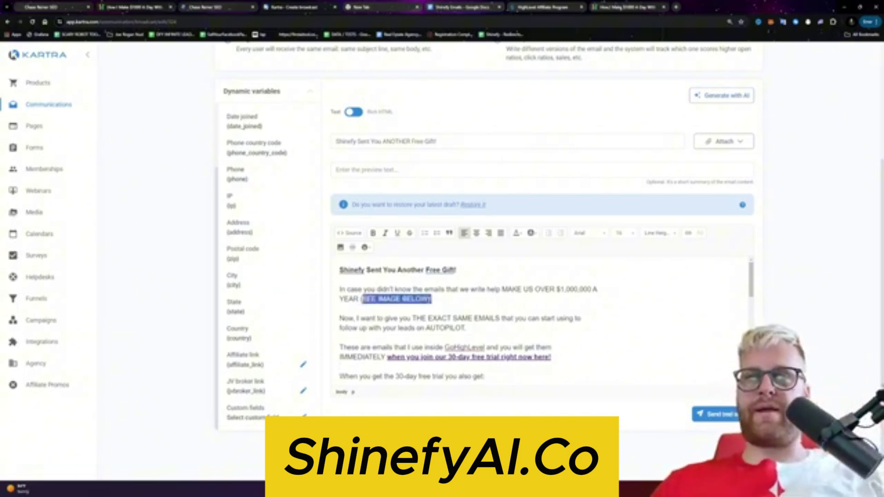
pyautogui.hotkey('ctrl', 'b')
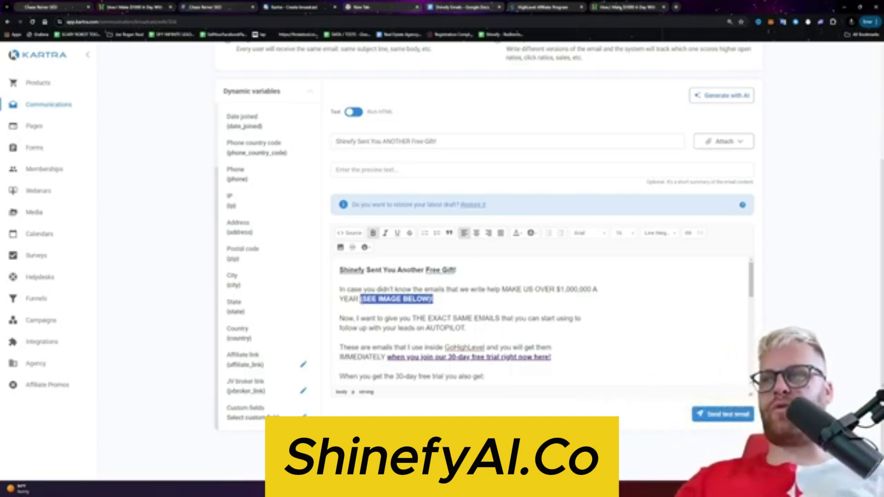
pyautogui.moveTo(413, 318); pyautogui.dragTo(500, 318)
pyautogui.click(688, 233)
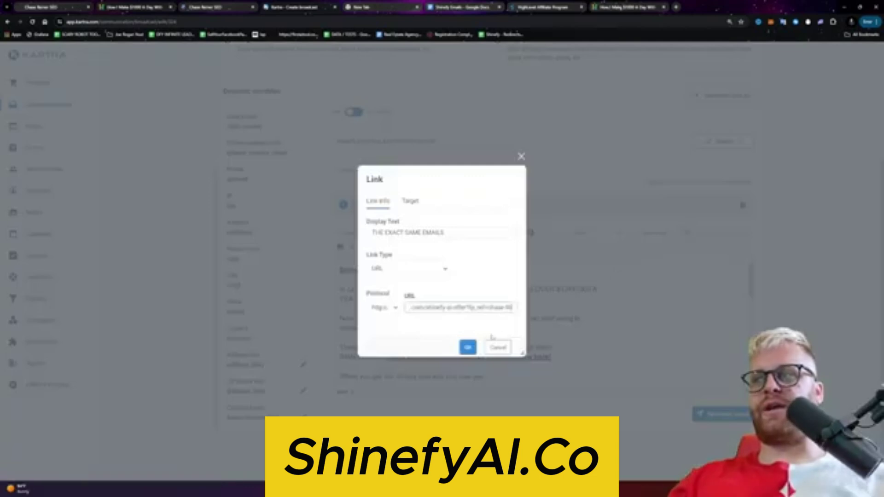
pyautogui.click(468, 347)
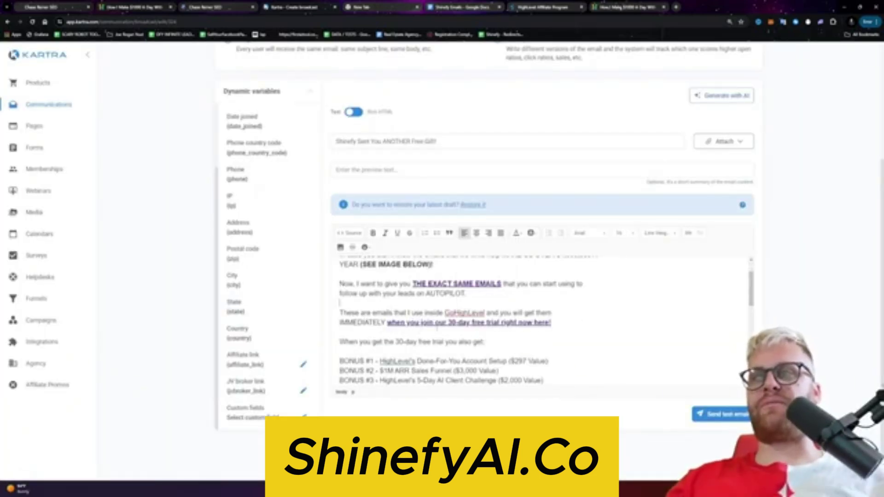
# Step: Start the bonus intro line with 'Also, when' and drop the later 'also'
pyautogui.scroll(-1, 477, 329)
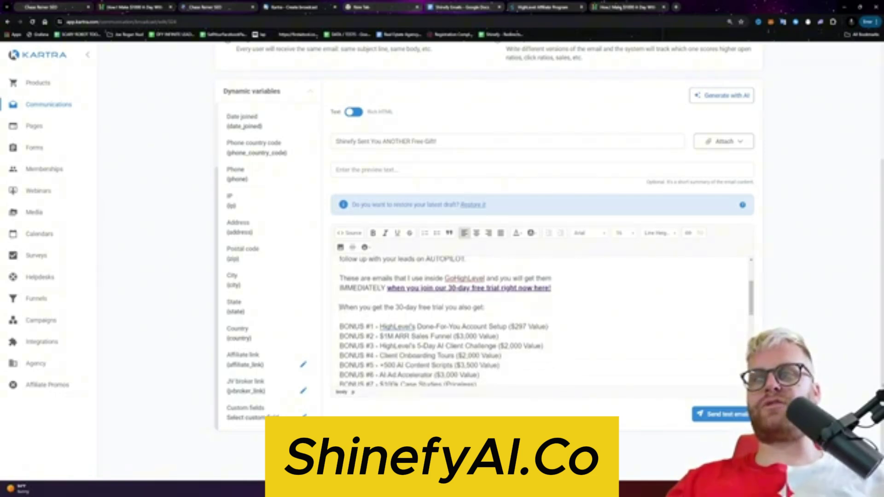
pyautogui.write('Also,')
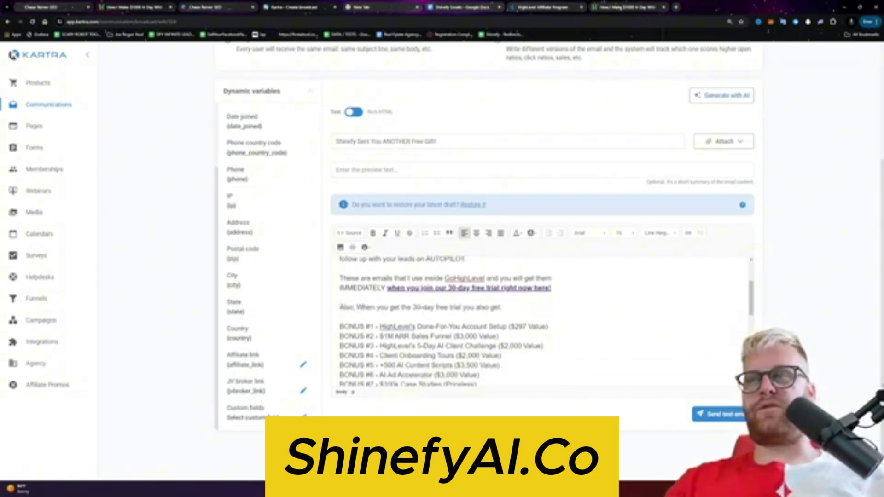
pyautogui.press('Delete')
pyautogui.write('w')
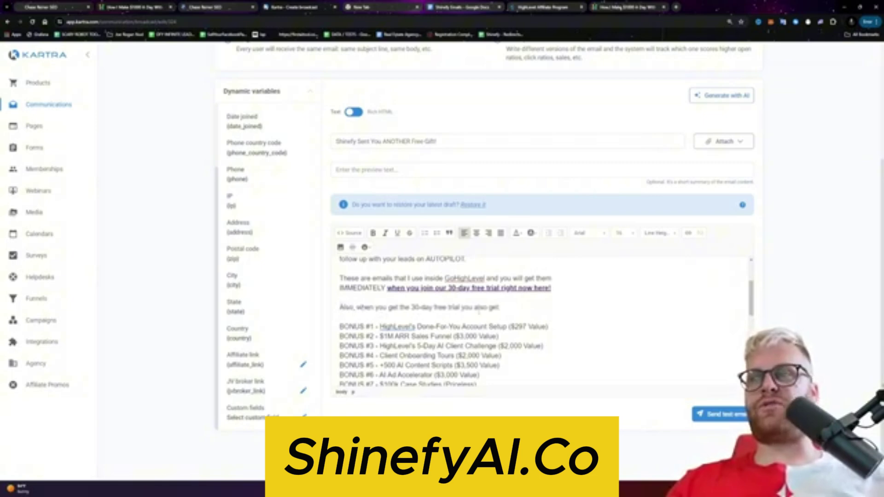
pyautogui.press('BackSpace')
pyautogui.press('BackSpace')
pyautogui.press('BackSpace')
pyautogui.press('BackSpace')
pyautogui.press('BackSpace')
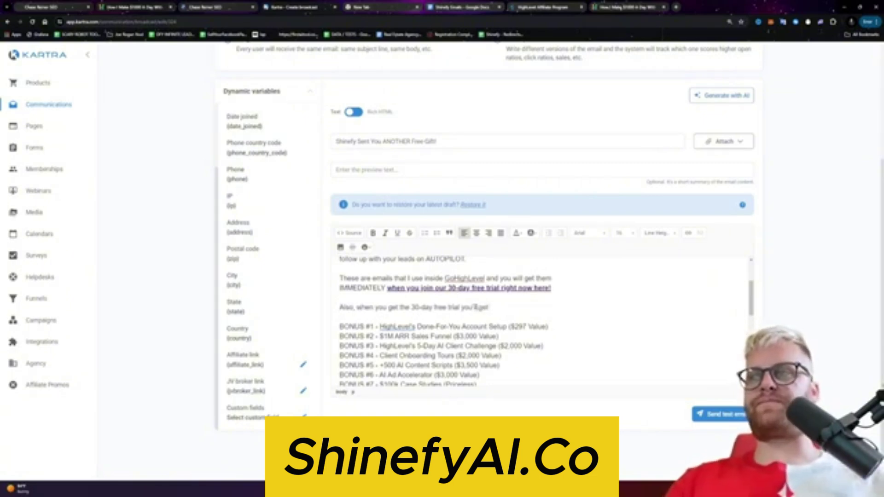
pyautogui.scroll(-2, 476, 307)
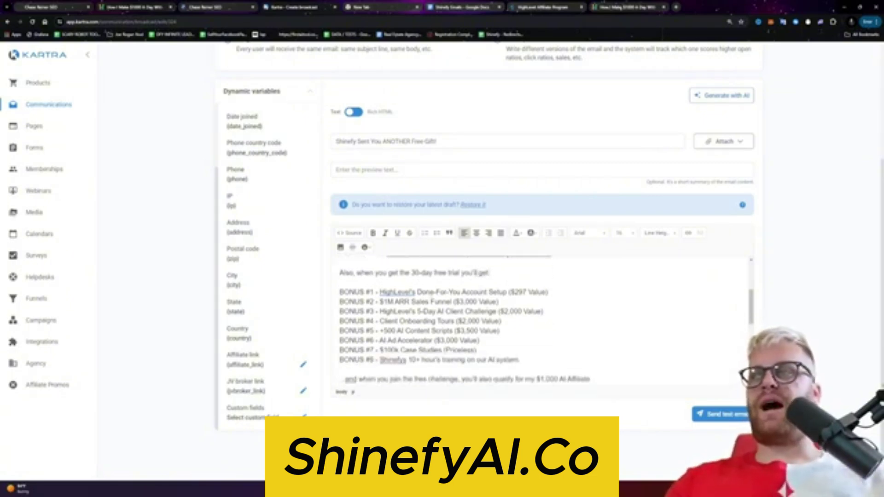
# Step: Bold the BONUS #1, #3, #5 and #8 lines
pyautogui.tripleClick(564, 292)
pyautogui.hotkey('ctrl', 'b')
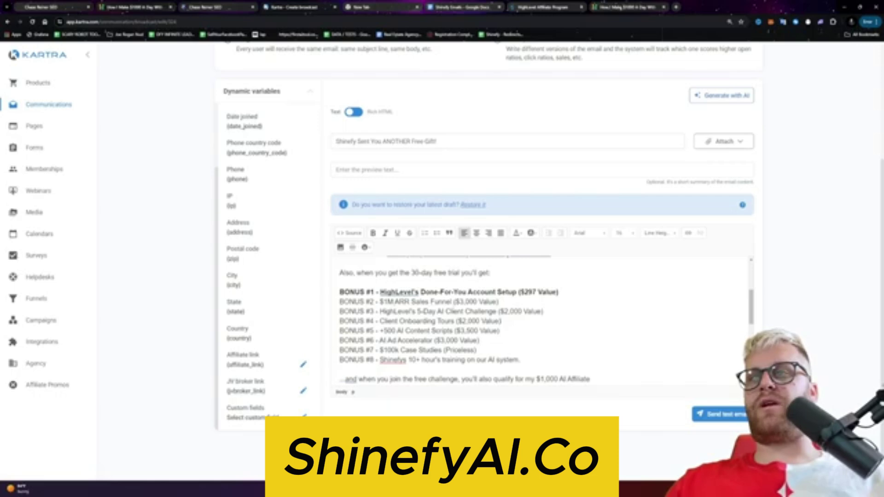
pyautogui.tripleClick(549, 312)
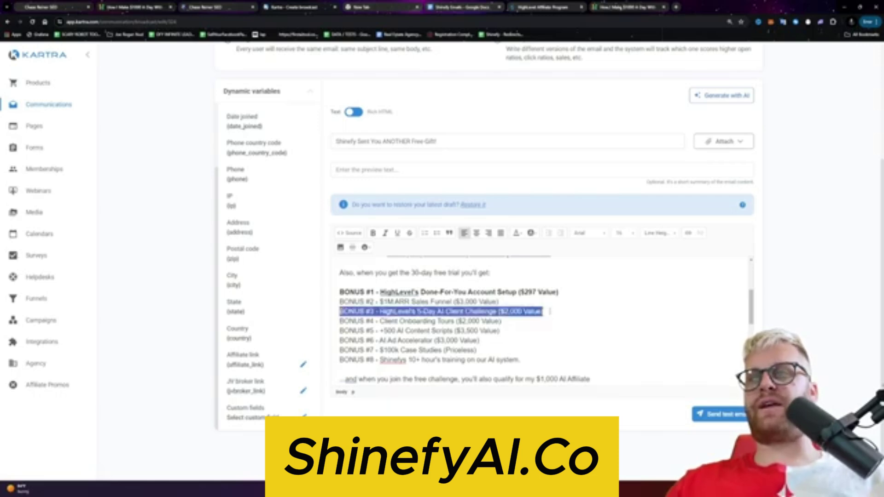
pyautogui.hotkey('ctrl', 'b')
pyautogui.click(510, 332)
pyautogui.tripleClick(510, 332)
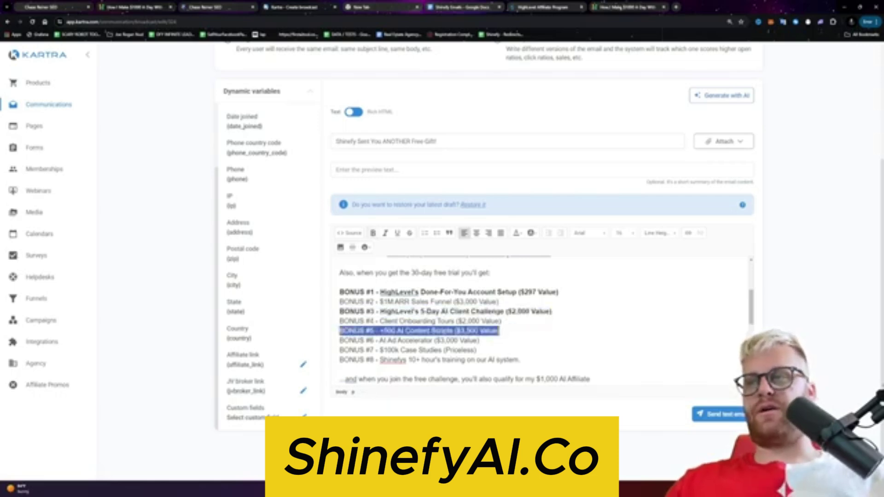
pyautogui.hotkey('ctrl', 'b')
pyautogui.click(501, 351)
pyautogui.tripleClick(520, 360)
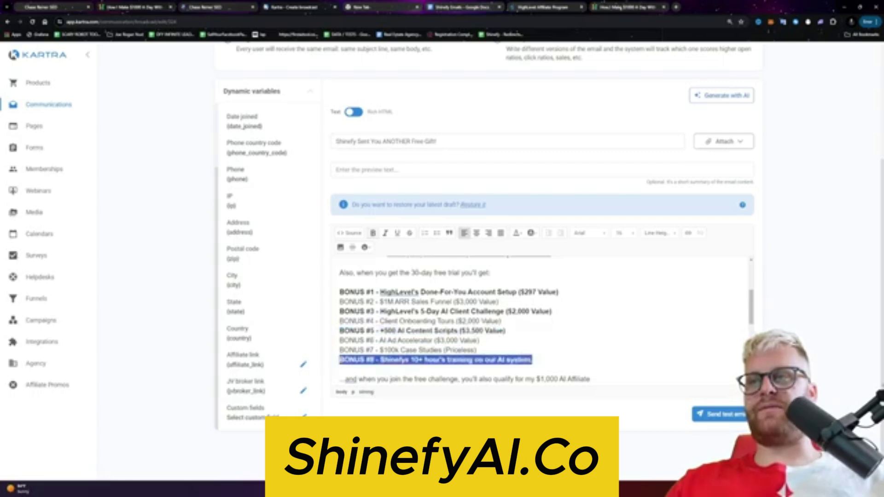
pyautogui.scroll(-2, 507, 350)
pyautogui.hotkey('ctrl', 'b')
pyautogui.click(472, 335)
pyautogui.scroll(1, 473, 334)
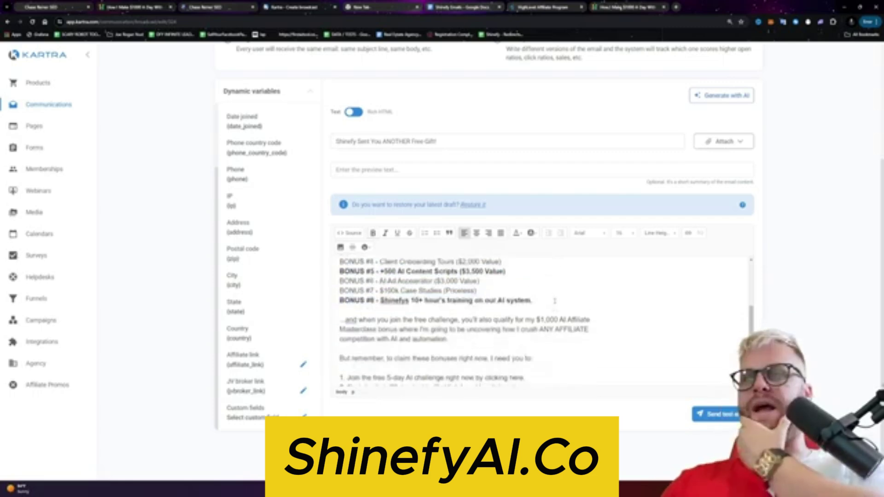
# Step: Append 'along with our done for you funnels and email scripts!' to the BONUS #8 line
pyautogui.click(532, 326)
pyautogui.press('Return')
pyautogui.write('Bo')
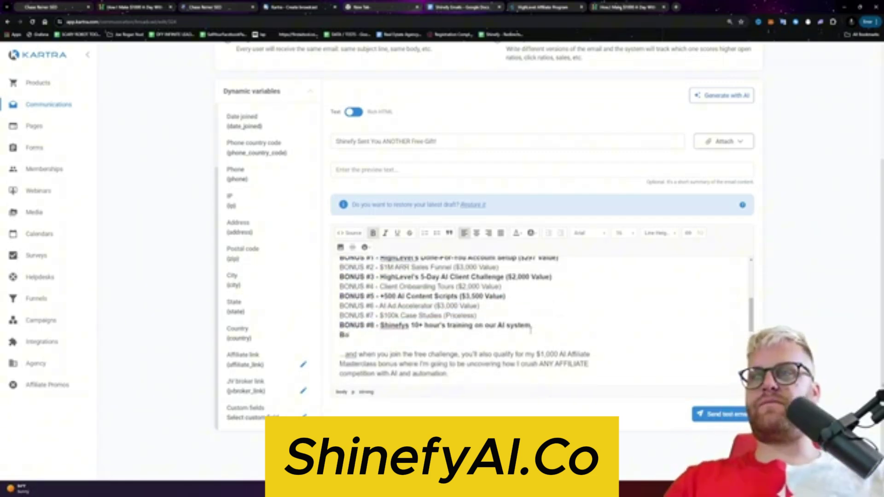
pyautogui.write('nus')
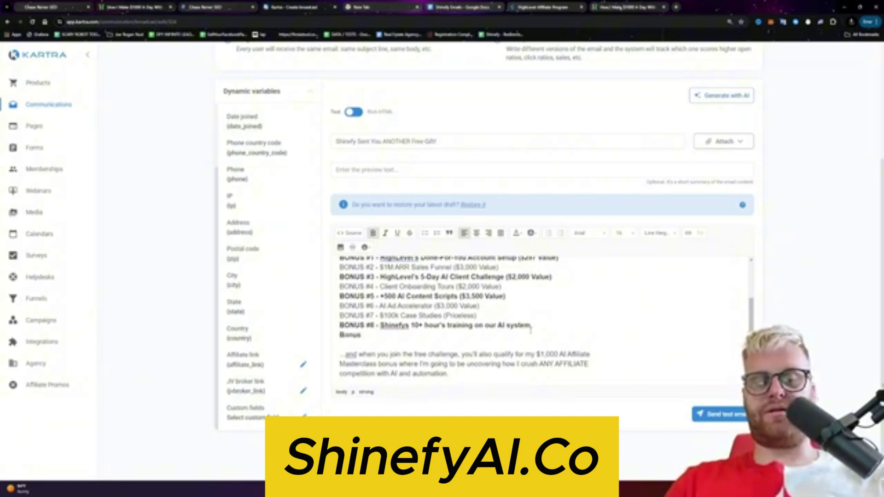
pyautogui.press('BackSpace')
pyautogui.press('BackSpace')
pyautogui.press('BackSpace')
pyautogui.press('BackSpace')
pyautogui.press('BackSpace')
pyautogui.press('BackSpace')
pyautogui.write('along:')
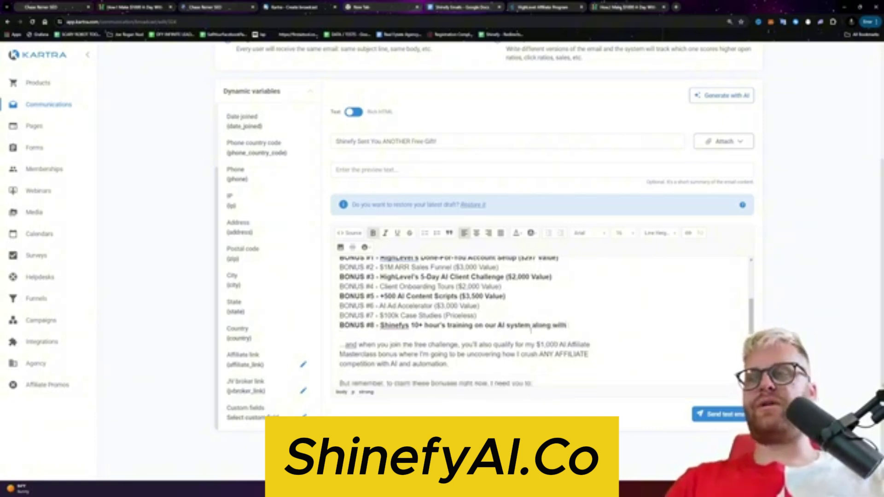
pyautogui.write(' our')
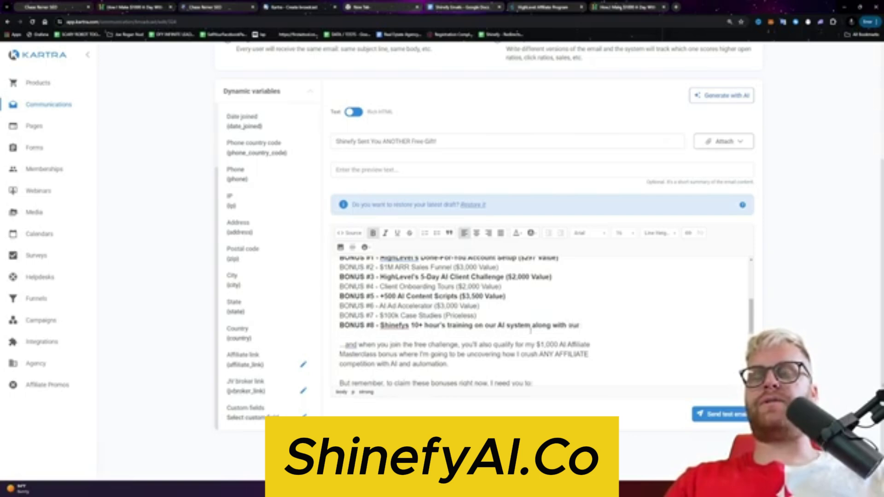
pyautogui.write(' done for your')
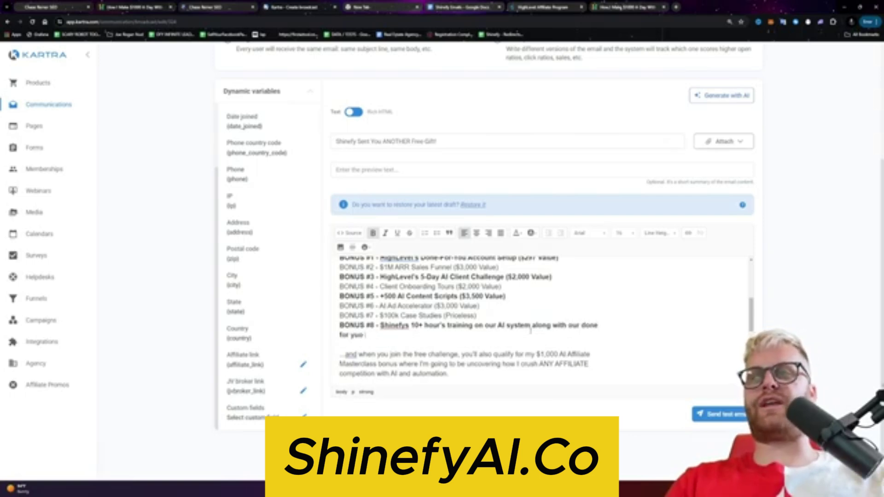
pyautogui.write('unnels and email scripts! (Priceless')
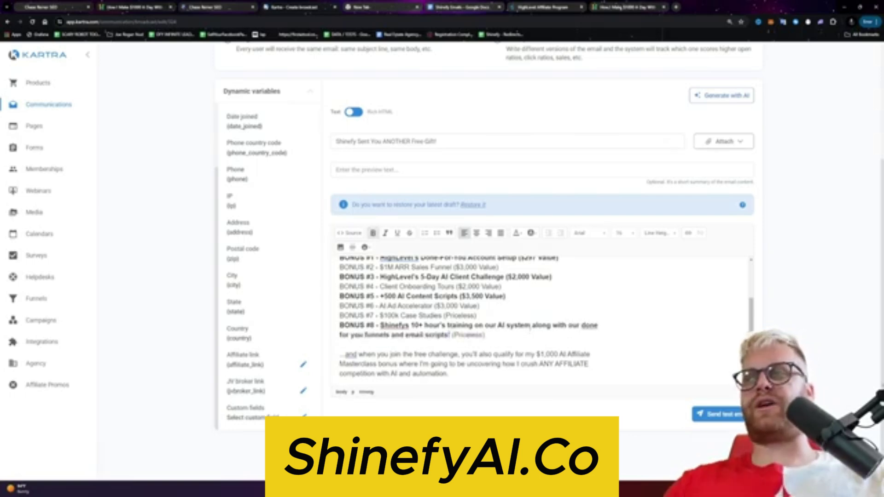
# Step: Capitalise 'Training', 'Hour', 'Our', 'Along', 'With', 'Our' on the BONUS #8 line
pyautogui.click(450, 325)
pyautogui.press('BackSpace')
pyautogui.write('T')
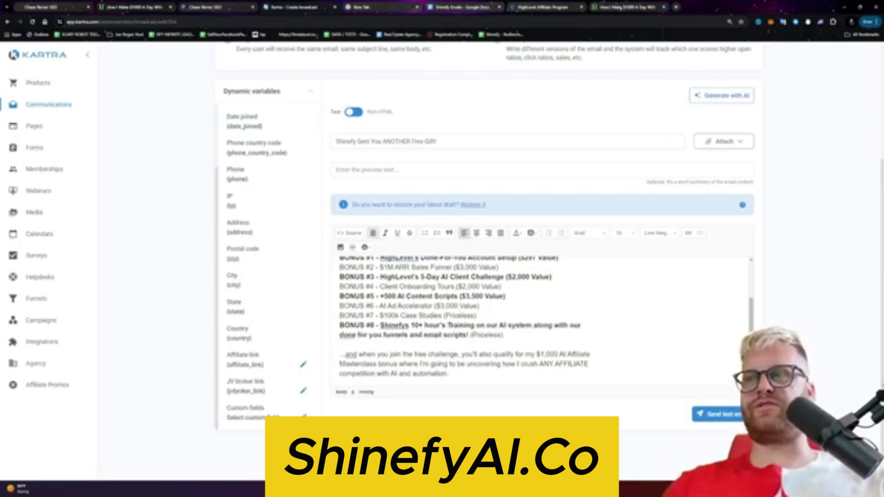
pyautogui.doubleClick(429, 326)
pyautogui.write('Hour')
pyautogui.doubleClick(475, 326)
pyautogui.write('Our')
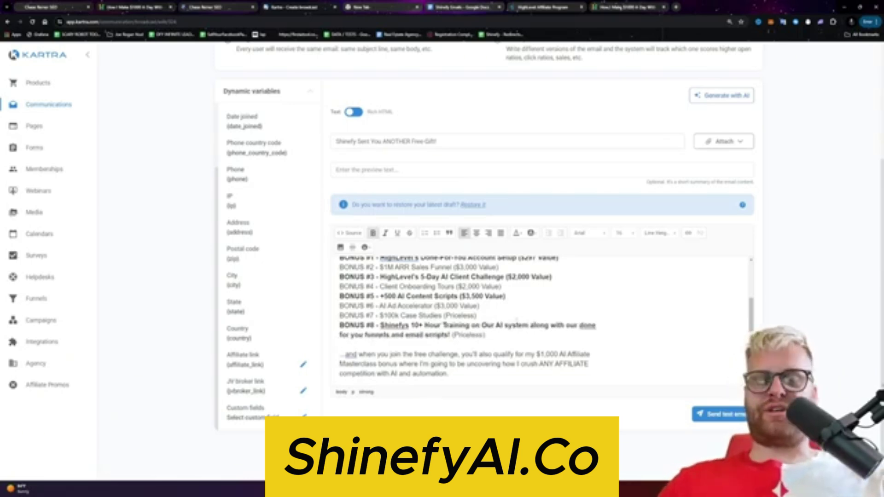
pyautogui.doubleClick(547, 325)
pyautogui.write('Along')
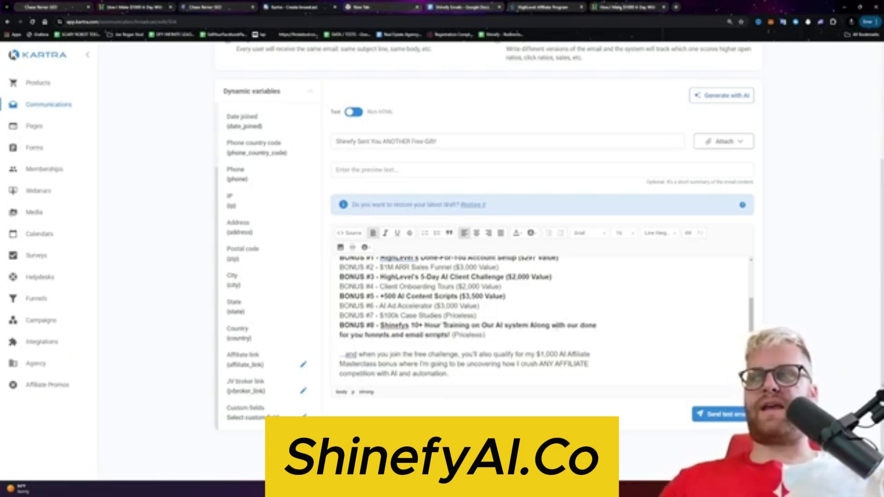
pyautogui.doubleClick(555, 325)
pyautogui.write('With')
pyautogui.doubleClick(572, 325)
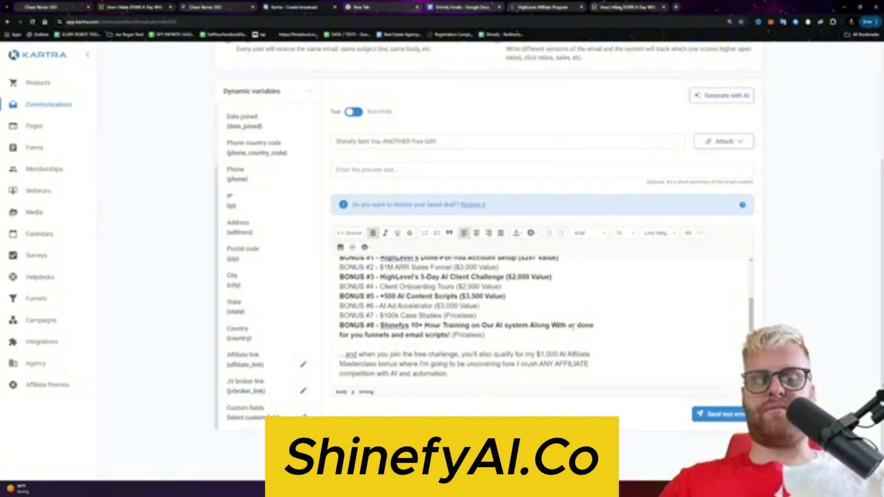
pyautogui.write('Our')
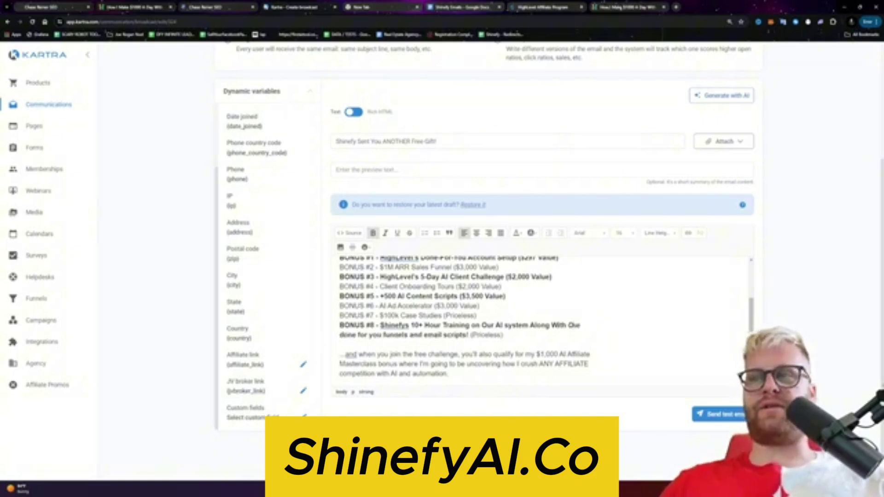
# Step: Capitalise 'Done For You Funnels' and 'Email Scripts' at the end of BONUS #8
pyautogui.doubleClick(348, 335)
pyautogui.write('Done')
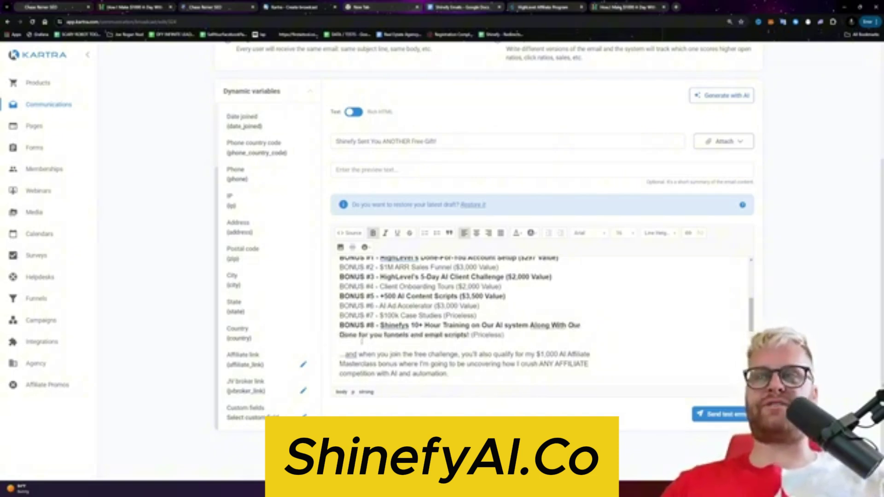
pyautogui.doubleClick(364, 336)
pyautogui.write('For')
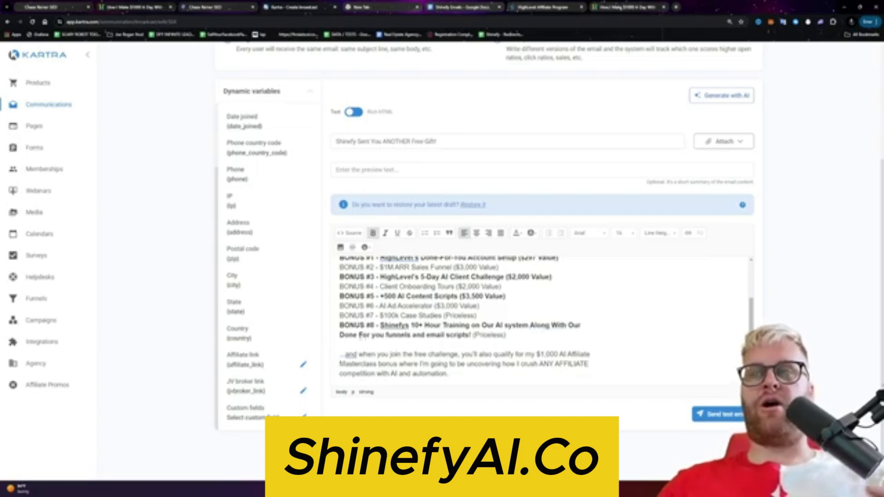
pyautogui.doubleClick(379, 335)
pyautogui.write('You')
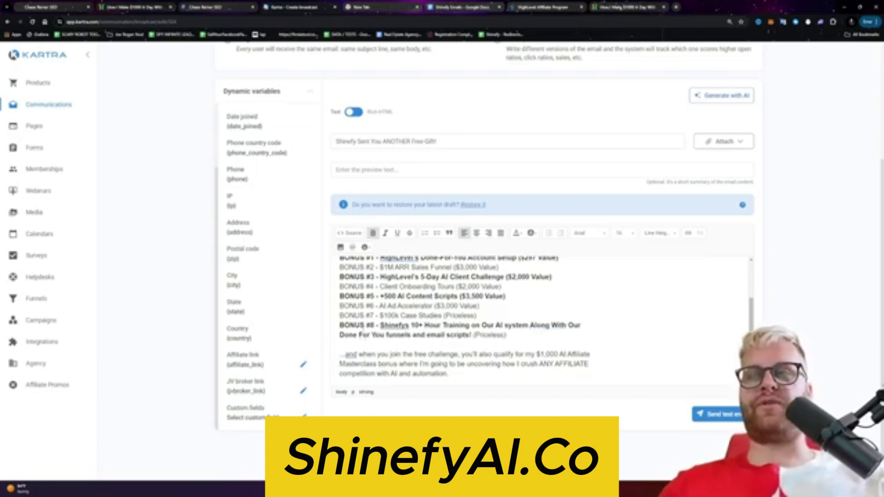
pyautogui.doubleClick(388, 336)
pyautogui.write('Funnels')
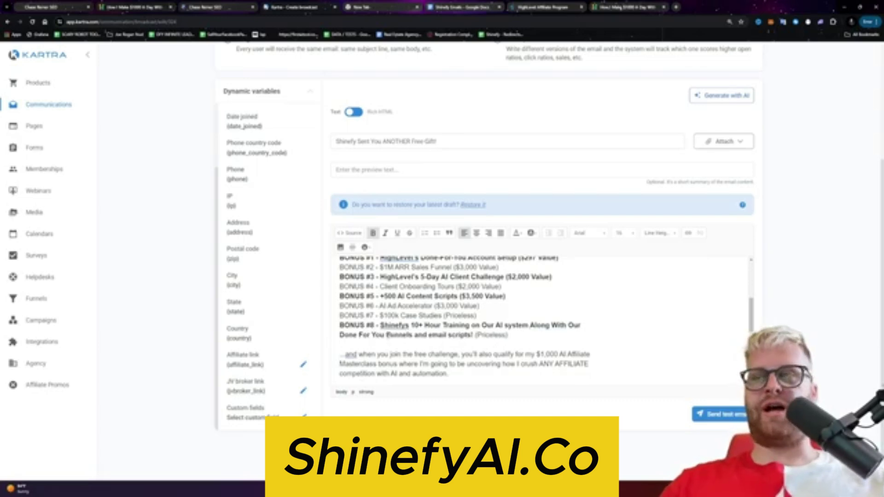
pyautogui.doubleClick(438, 336)
pyautogui.write('Email')
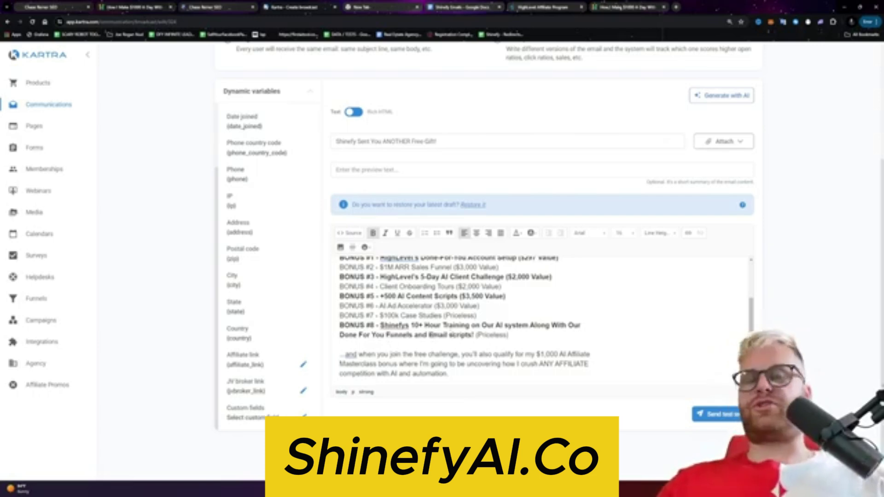
pyautogui.doubleClick(460, 336)
pyautogui.write('Scripts')
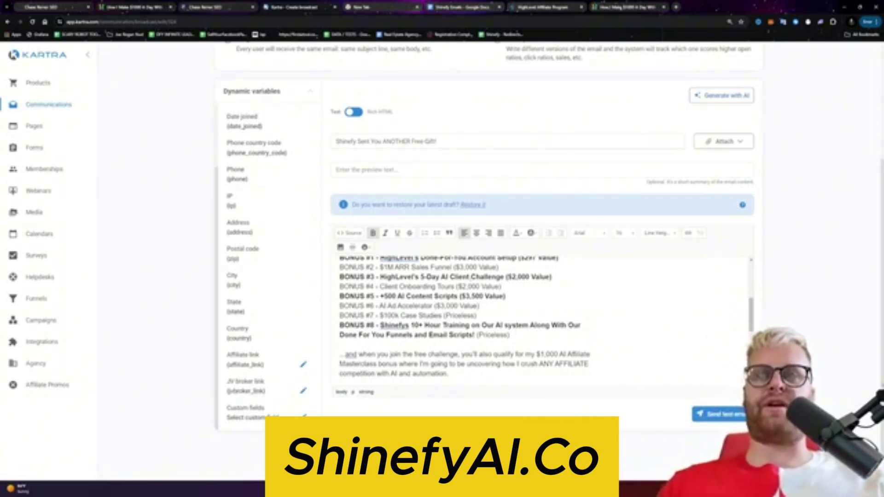
# Step: Delete the free 5-day AI challenge step from the closing list
pyautogui.scroll(-1, 544, 318)
pyautogui.scroll(1, 544, 318)
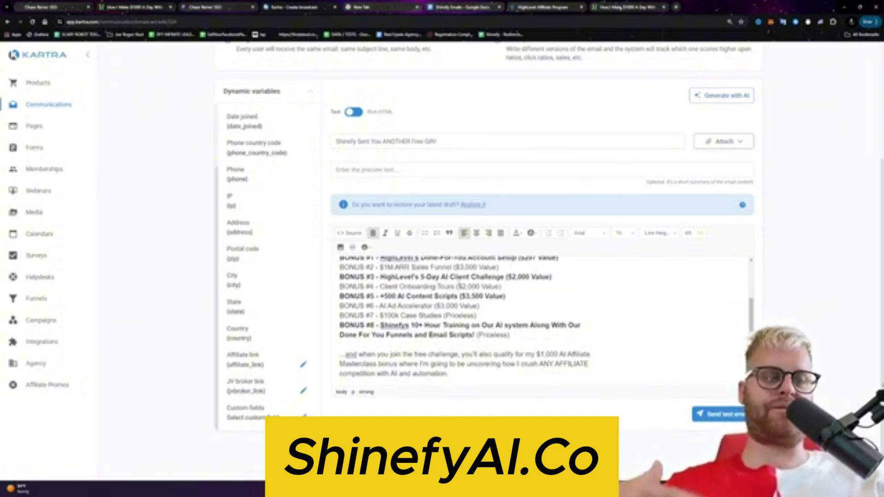
pyautogui.scroll(-2, 543, 318)
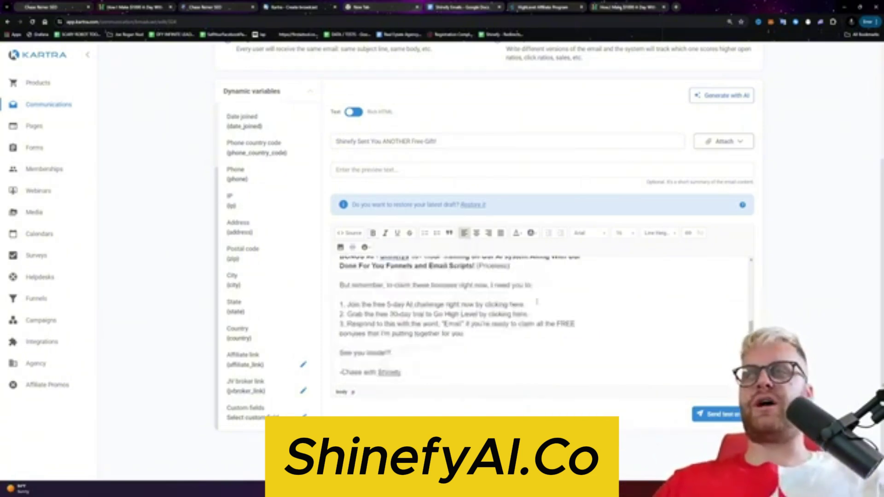
pyautogui.moveTo(537, 301); pyautogui.dragTo(341, 295)
pyautogui.press('BackSpace')
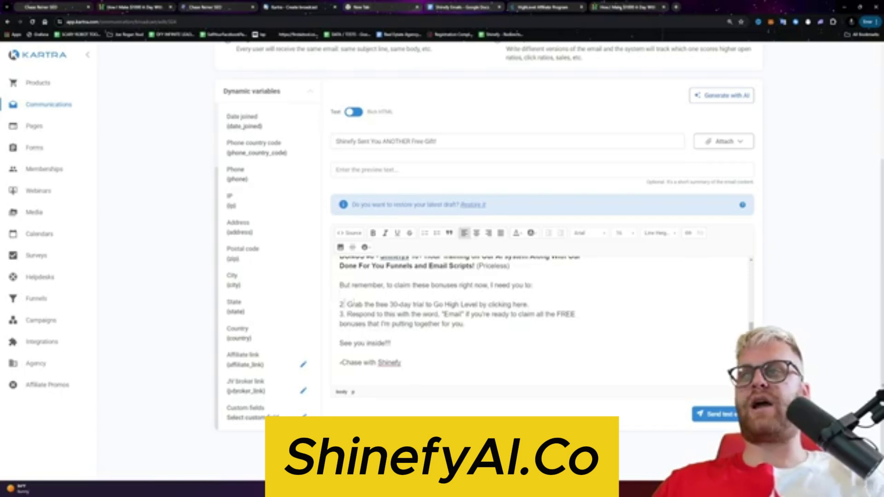
# Step: Start a link on the free 30-day trial step text and bring up the HighLevel trial page
pyautogui.moveTo(529, 304); pyautogui.dragTo(347, 304)
pyautogui.click(340, 333)
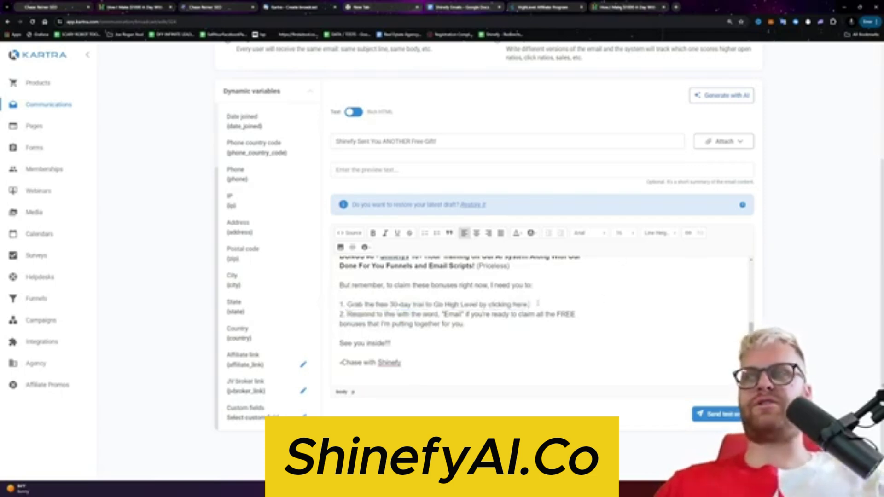
pyautogui.moveTo(538, 304); pyautogui.dragTo(346, 305)
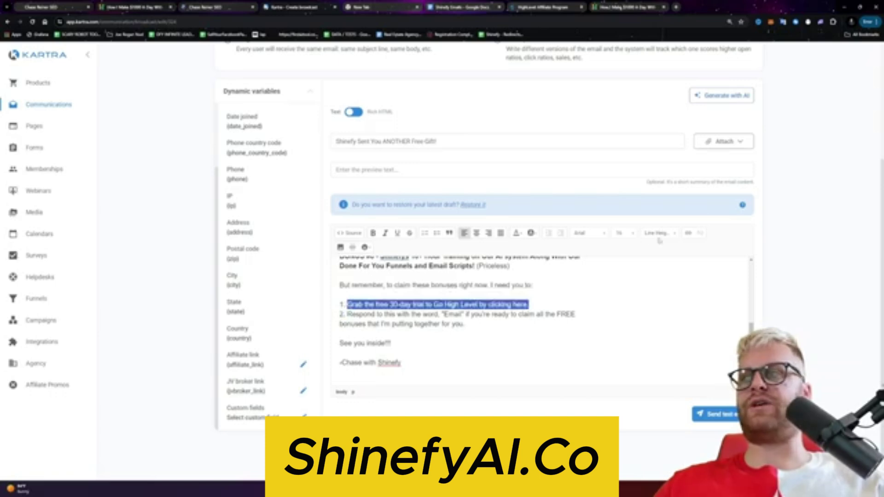
pyautogui.click(687, 234)
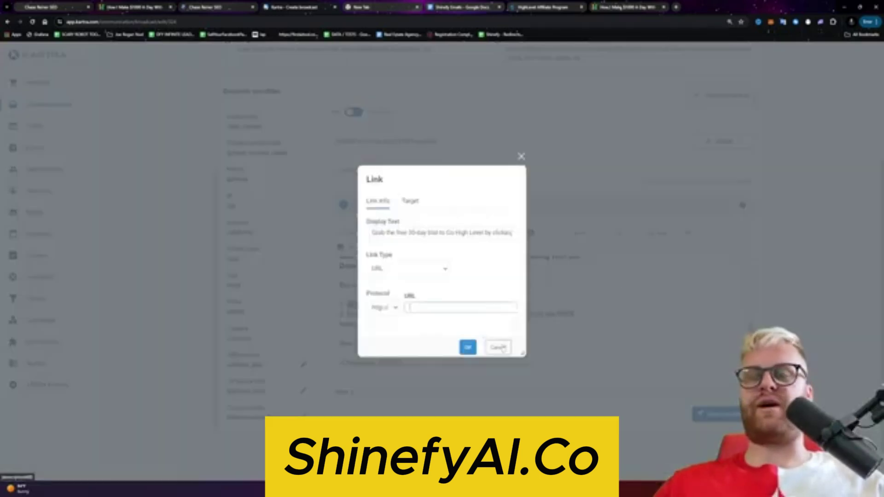
pyautogui.click(624, 7)
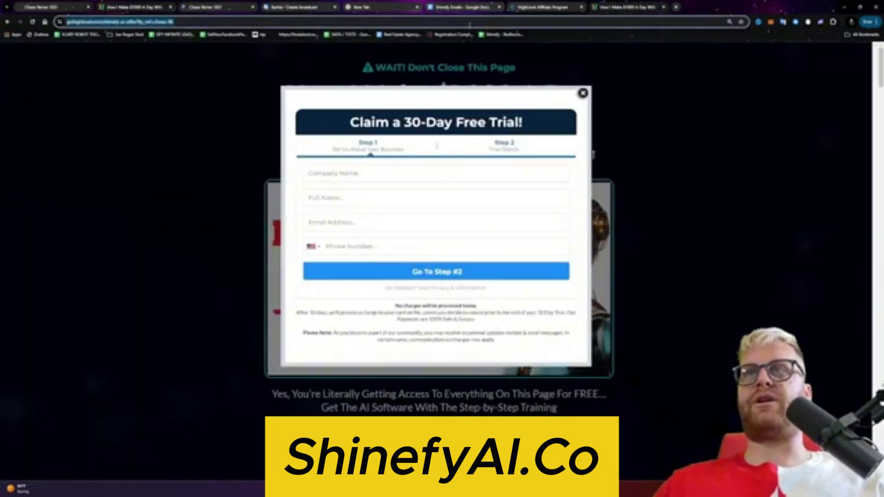
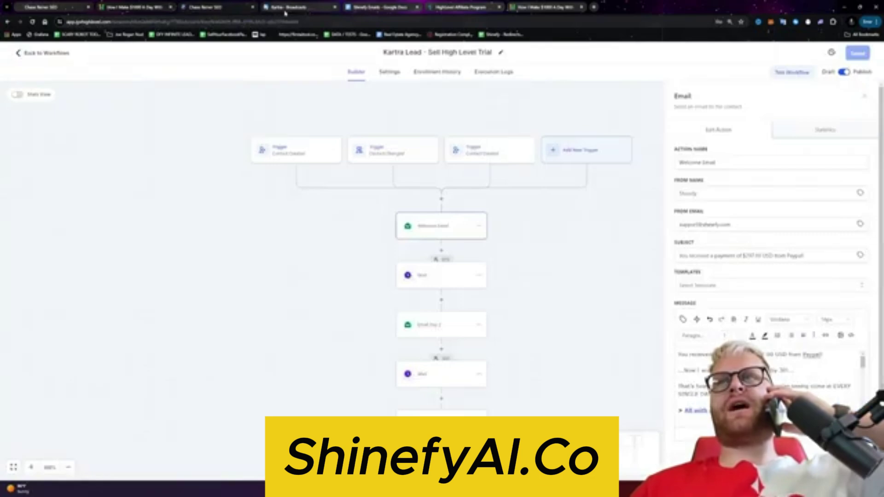
# Step: Overwrite the Email Day 3 message body with the pasted 'Shinefy Sent You Another Free Gift!' email
pyautogui.scroll(-1, 535, 366)
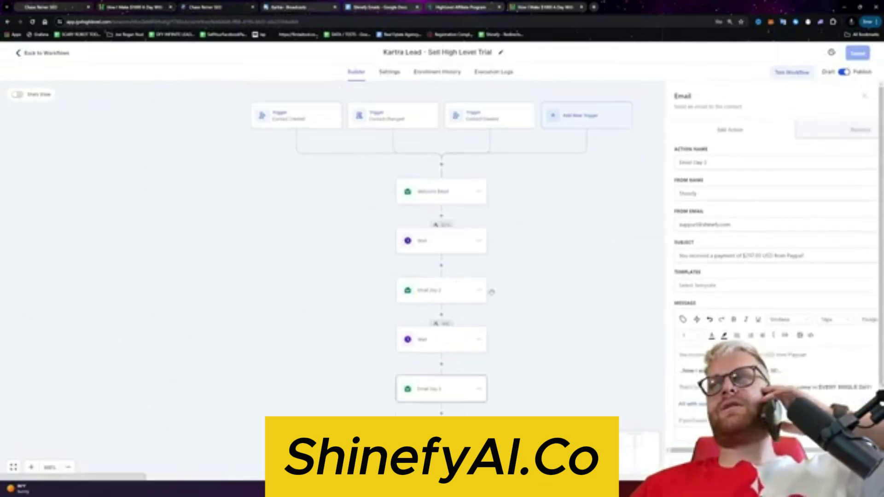
pyautogui.click(461, 389)
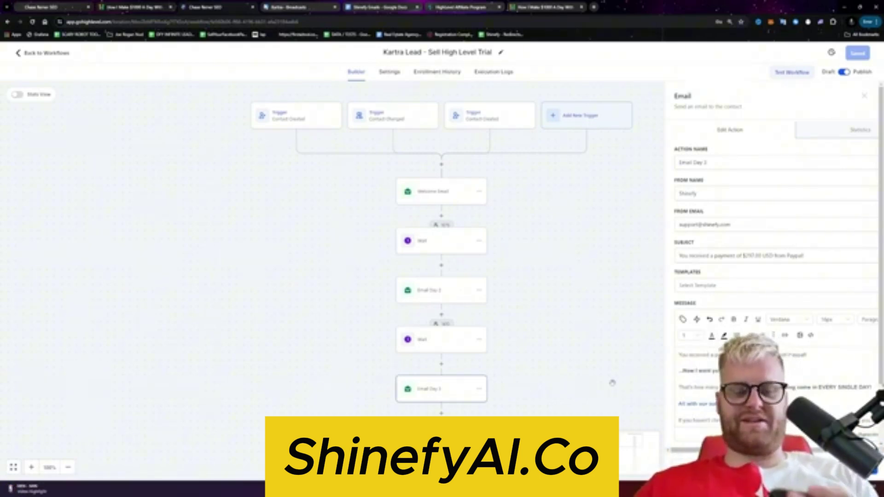
pyautogui.click(613, 382)
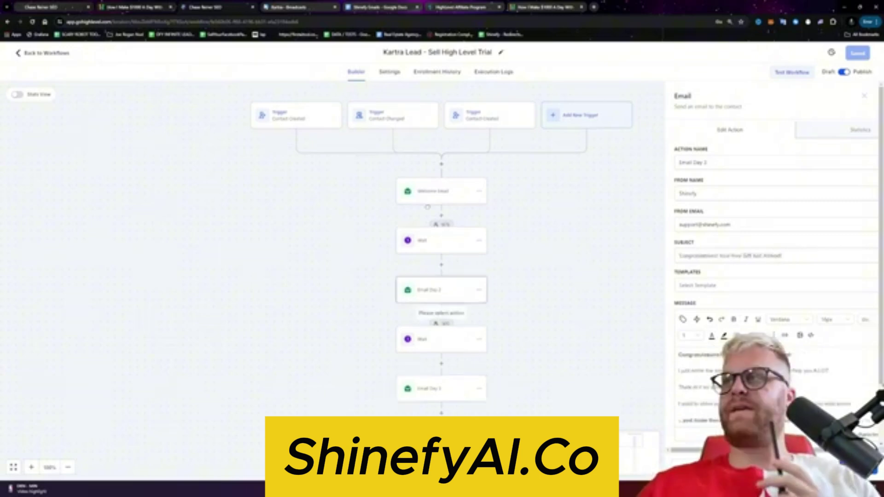
pyautogui.click(434, 193)
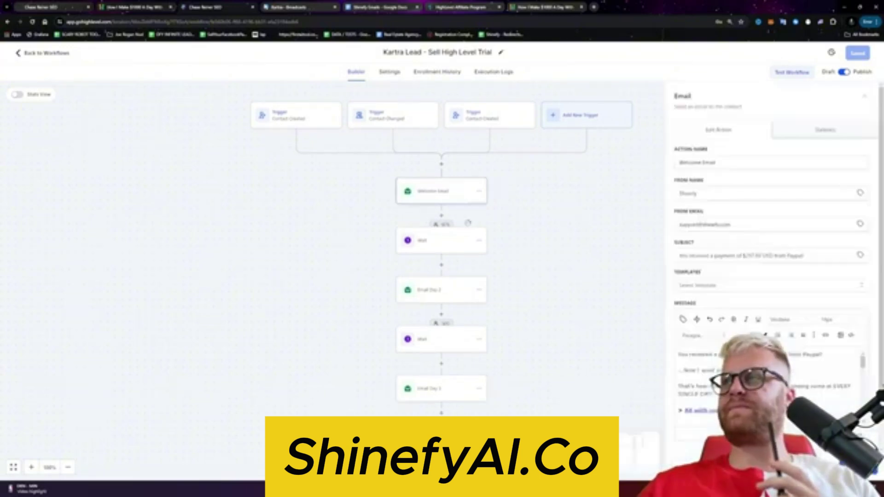
pyautogui.click(436, 286)
pyautogui.click(432, 388)
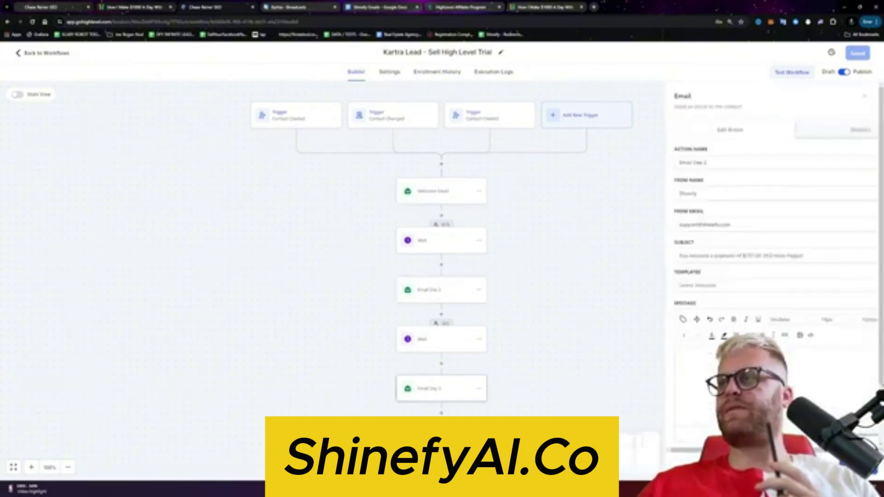
pyautogui.scroll(-1, 449, 340)
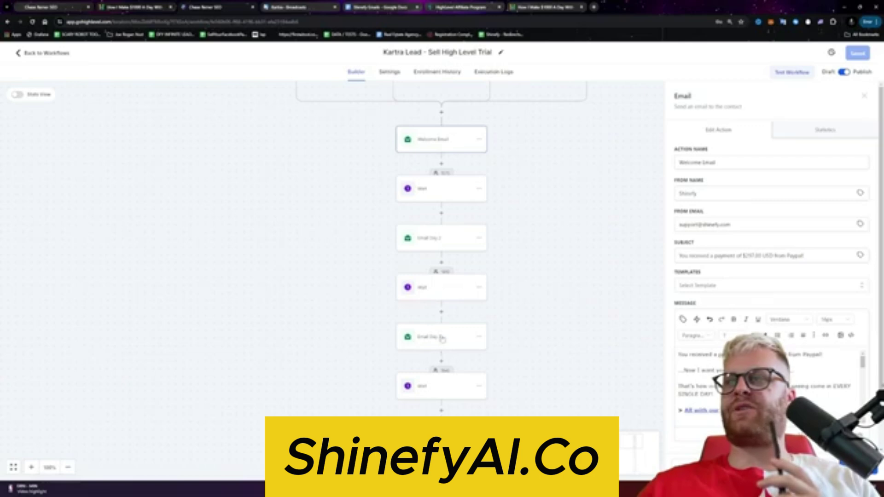
pyautogui.click(440, 333)
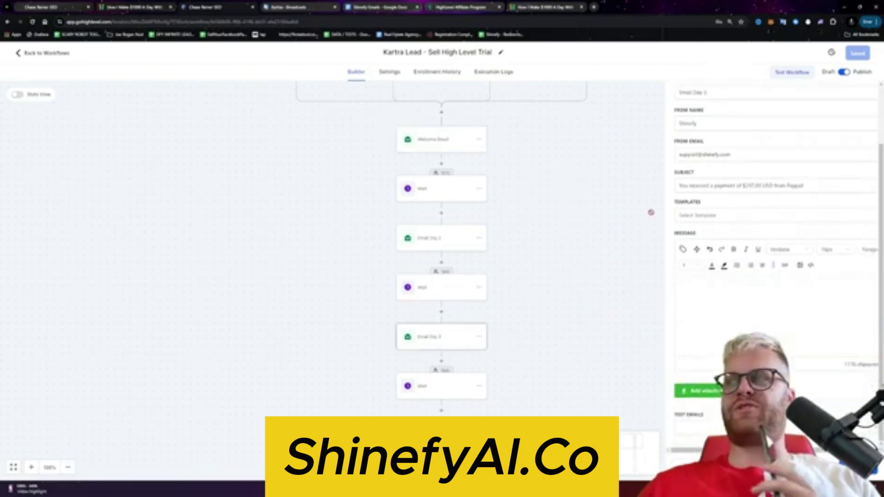
pyautogui.hotkey('ctrl', 'a')
pyautogui.hotkey('ctrl', 'v')
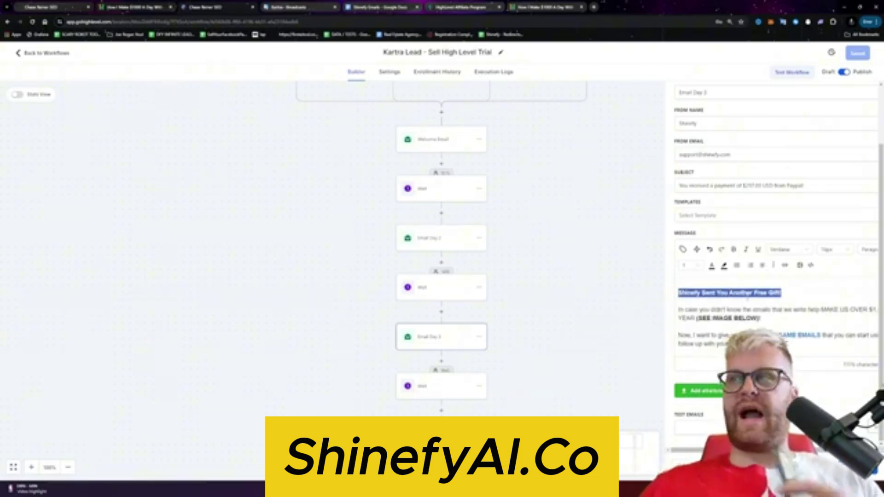
# Step: Set the Email Day 3 subject to 'Shinefy Sent You Another Free Gift!', fixing the spelling of Shinefy
pyautogui.moveTo(805, 186); pyautogui.dragTo(676, 186)
pyautogui.press('BackSpace')
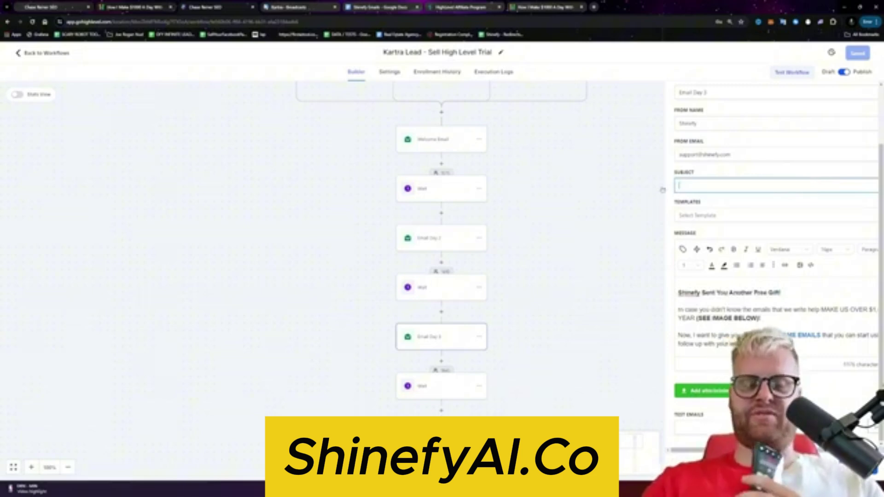
pyautogui.hotkey('ctrl', 'v')
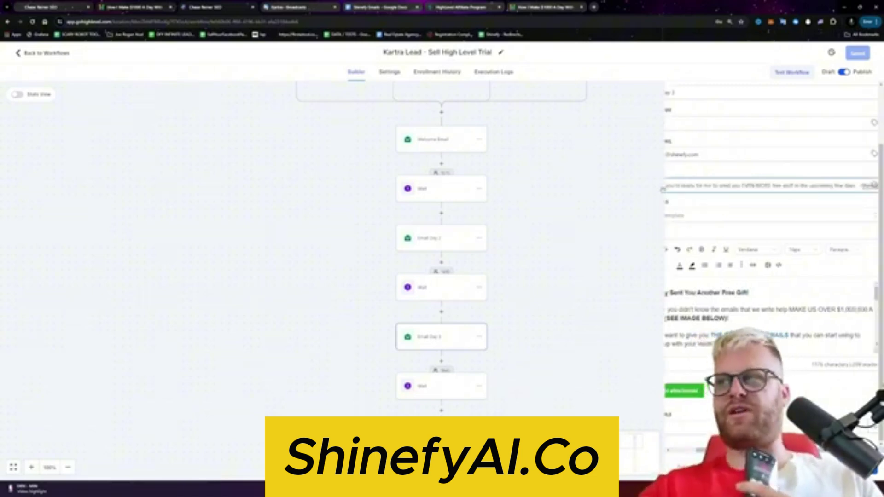
pyautogui.hotkey('ctrl', 'z')
pyautogui.hotkey('ctrl', 'z')
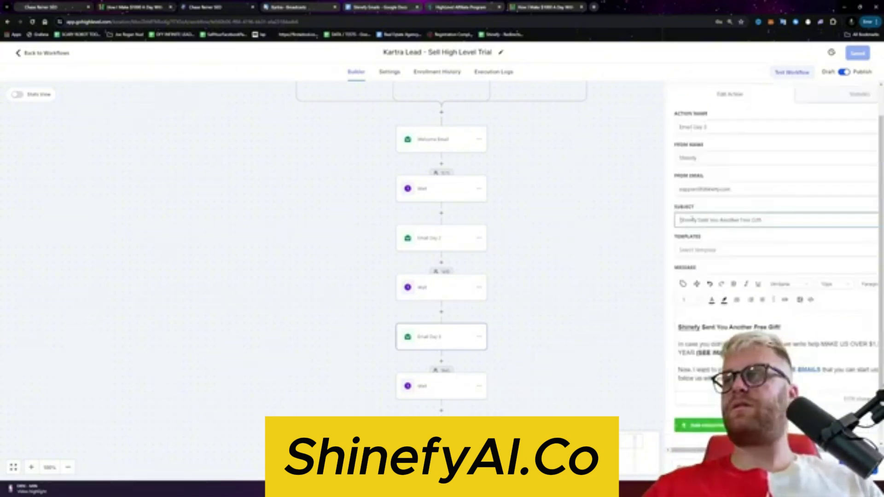
pyautogui.click(696, 219)
pyautogui.press('BackSpace')
pyautogui.write('y')
# Step: Remove the two numbered lines from the message and save the workflow
pyautogui.scroll(-5, 750, 332)
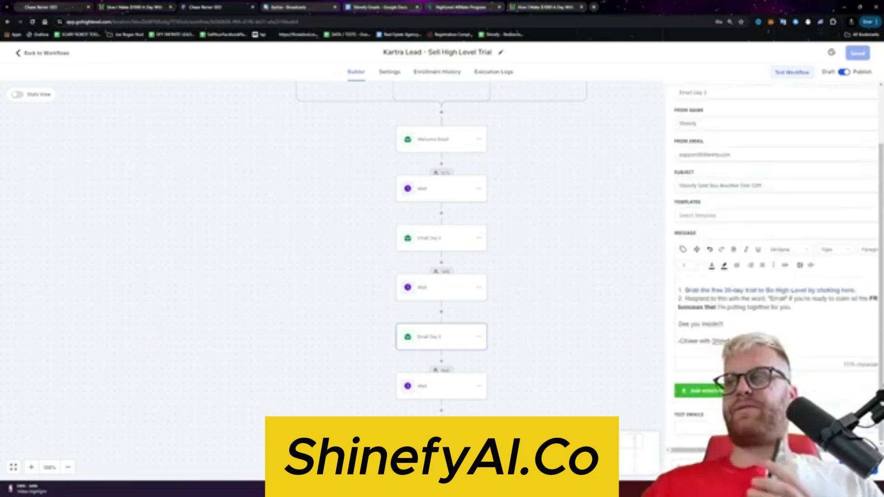
pyautogui.scroll(8, 750, 333)
pyautogui.scroll(-3, 750, 333)
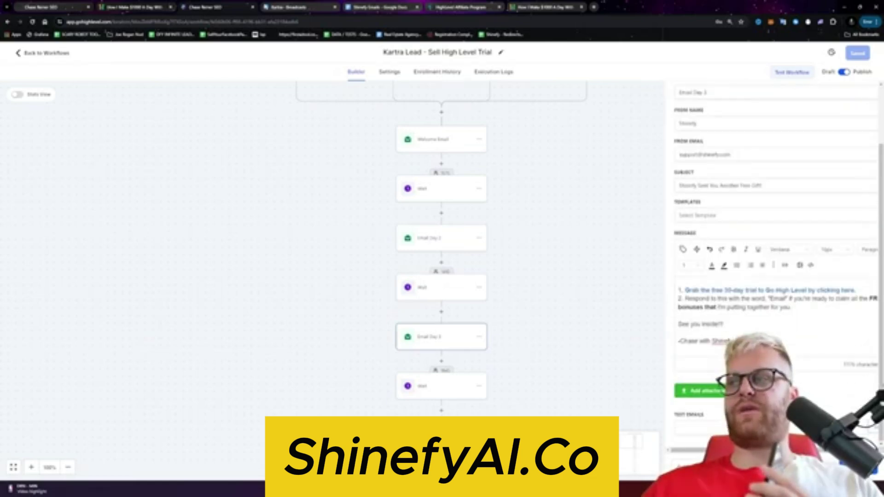
pyautogui.scroll(3, 783, 313)
pyautogui.scroll(-3, 783, 313)
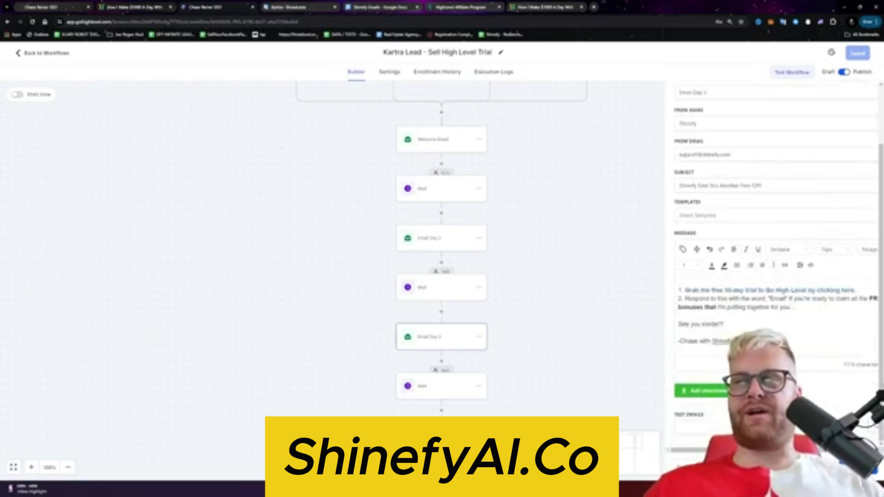
pyautogui.hotkey('ctrl', 'z')
pyautogui.hotkey('ctrl', 'z')
pyautogui.hotkey('ctrl', 'z')
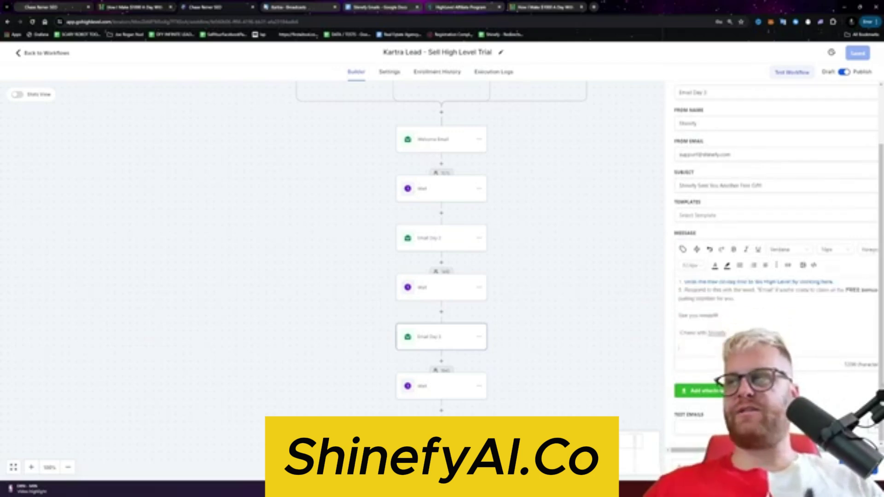
pyautogui.scroll(3, 828, 254)
pyautogui.scroll(-3, 828, 253)
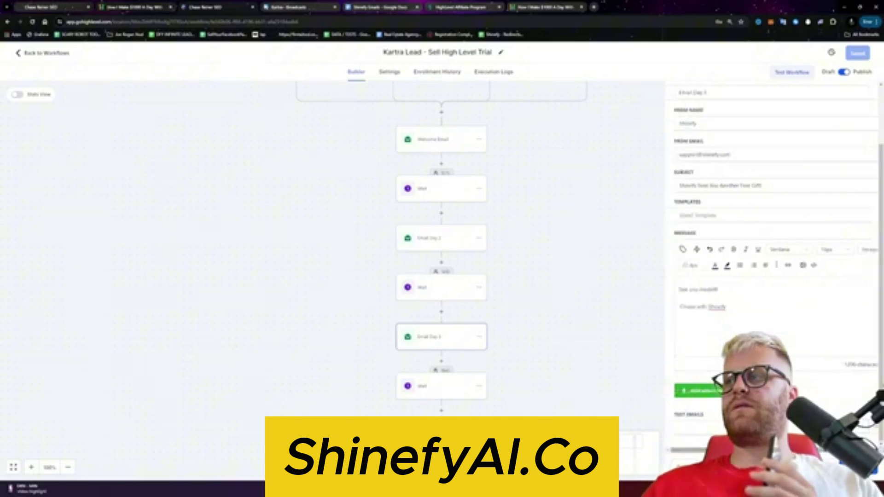
pyautogui.click(858, 53)
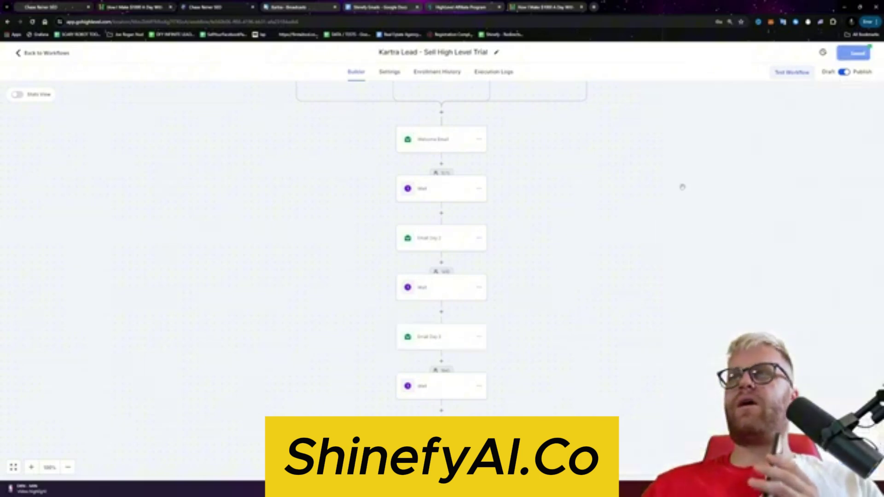
pyautogui.click(435, 336)
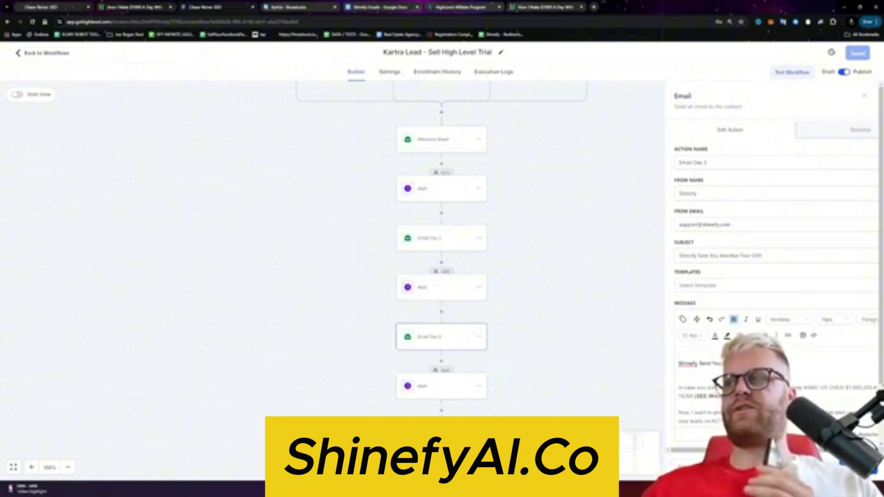
# Step: Clear the Email Day 3 message, paste the email text fresh, and save the workflow
pyautogui.moveTo(741, 364); pyautogui.dragTo(670, 369)
pyautogui.hotkey('ctrl', 'a')
pyautogui.press('BackSpace')
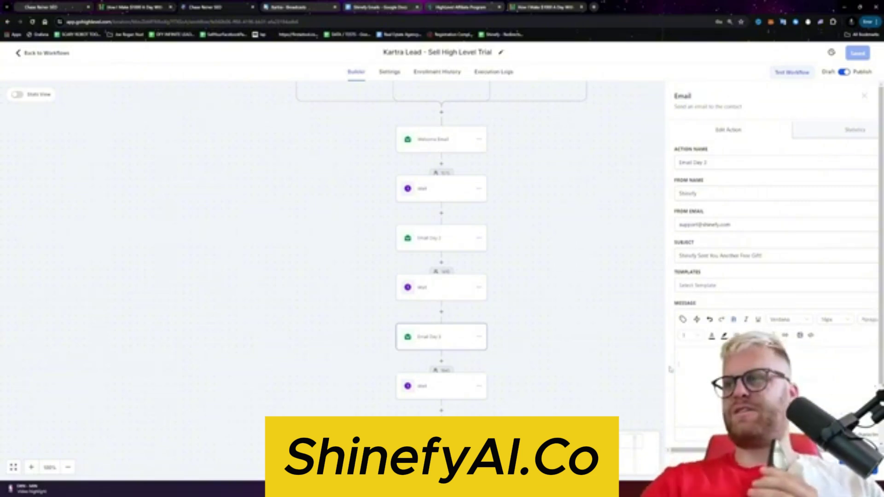
pyautogui.hotkey('ctrl', 'v')
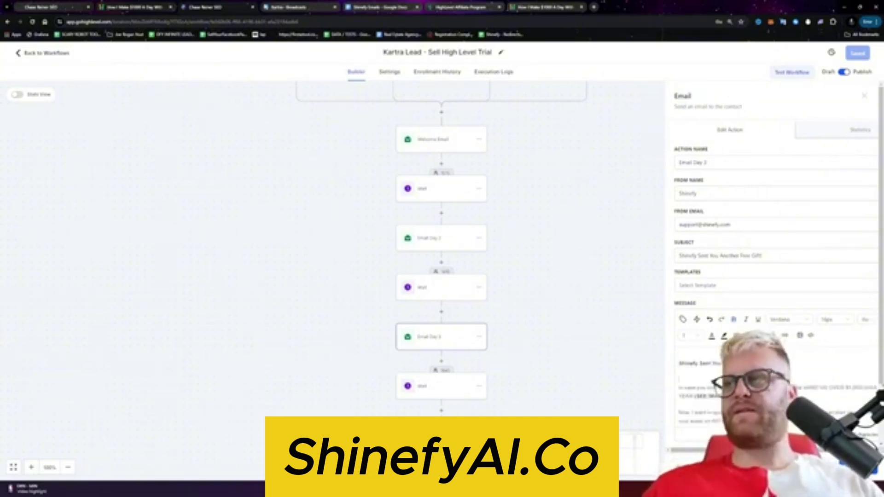
pyautogui.click(858, 53)
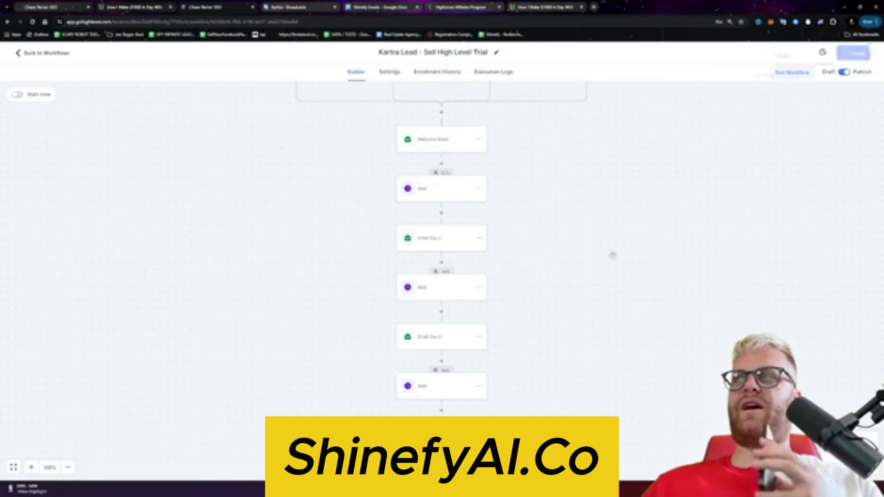
# Step: Reopen Email Day 3, check the message's source code, and save again
pyautogui.click(463, 337)
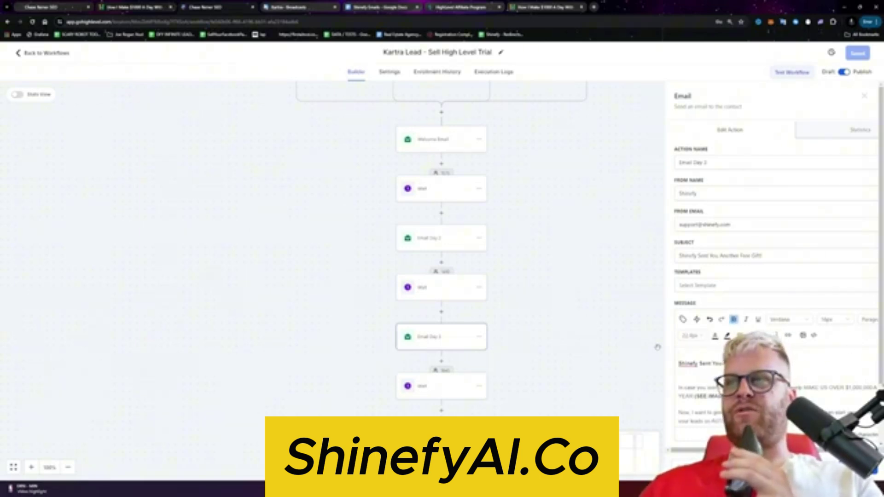
pyautogui.scroll(-3, 774, 258)
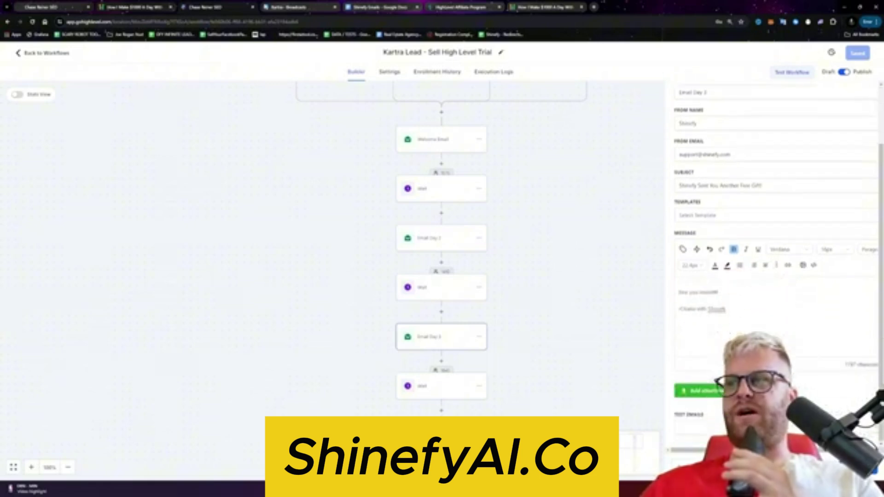
pyautogui.scroll(2, 441, 249)
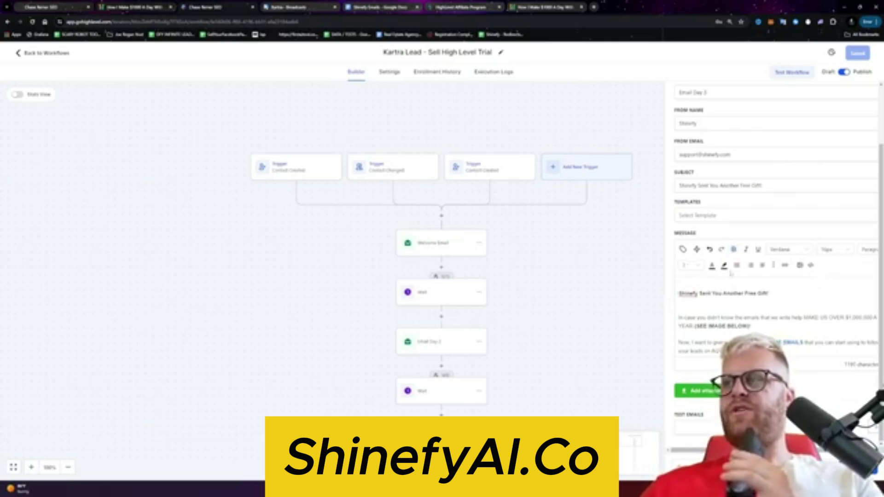
pyautogui.click(811, 265)
pyautogui.press('Escape')
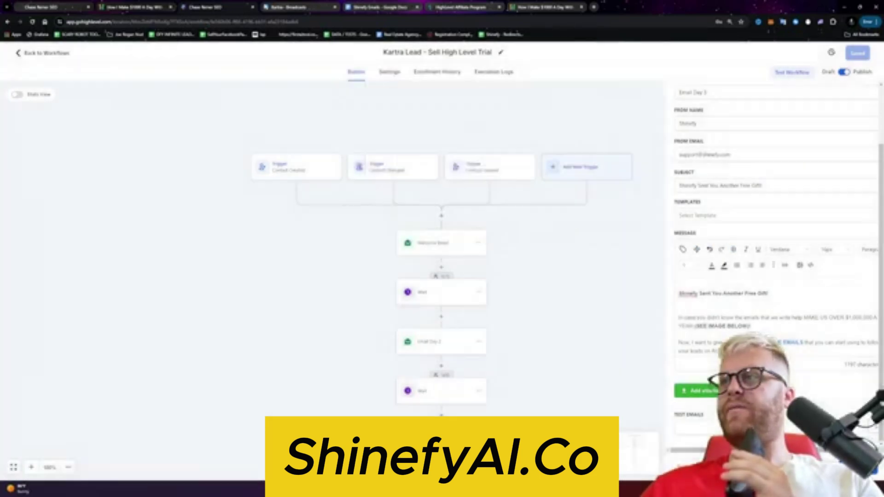
pyautogui.click(858, 53)
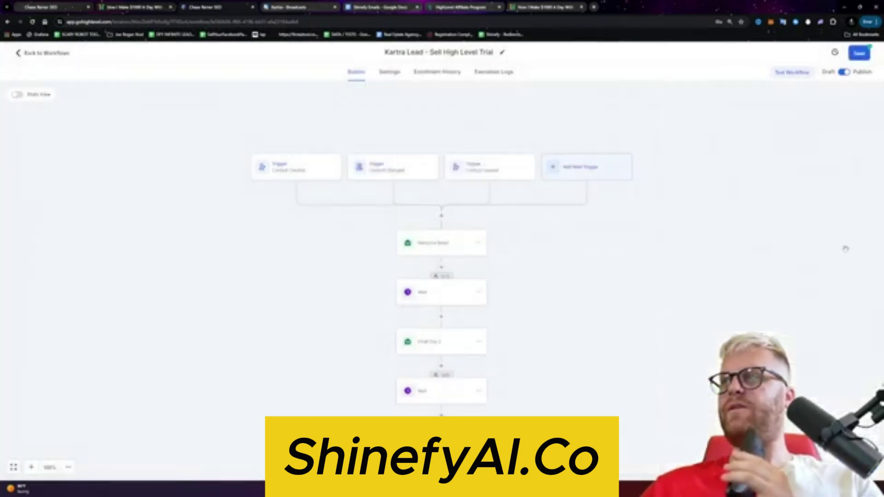
# Step: Replace Email Day 3's message by pasting the new email HTML into the source code editor
pyautogui.click(441, 440)
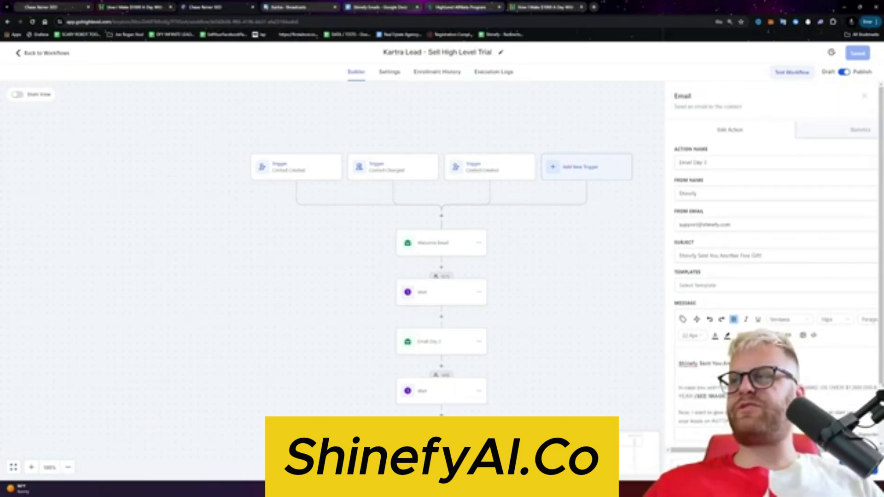
pyautogui.hotkey('ctrl', 'a')
pyautogui.press('BackSpace')
pyautogui.click(812, 336)
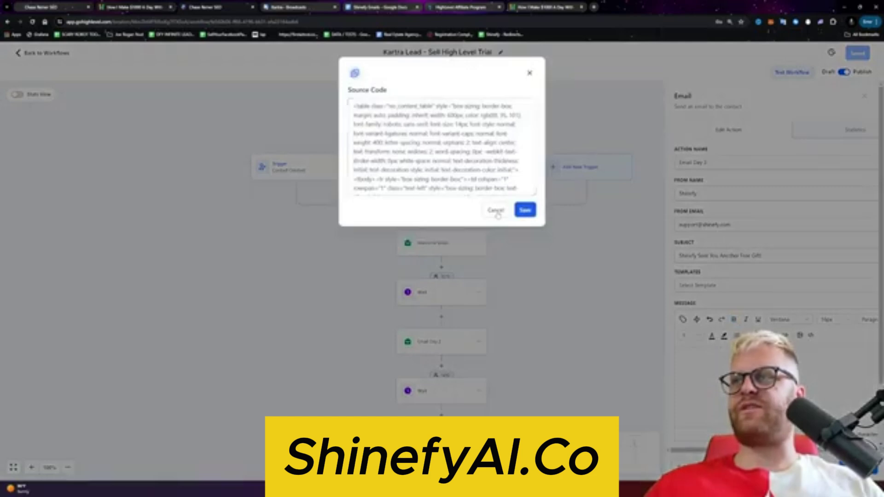
pyautogui.hotkey('ctrl', 'a')
pyautogui.write('1. Grab the free 30 day trial to Go High Level by clicking here.  2. Respond to this with the word, "Email" if you\'re ready to claim all the FREE bonuses that I\'m putting together for you.  See you inside!!  -Chase with Shinefy')
pyautogui.click(525, 210)
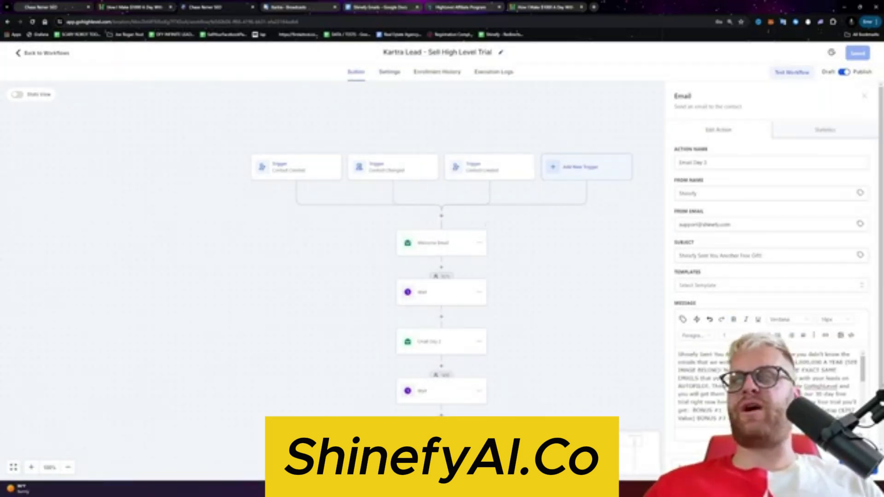
# Step: Review the first Kartra broadcast's email text and the HighLevel trial page, then return to the workflow
pyautogui.click(308, 6)
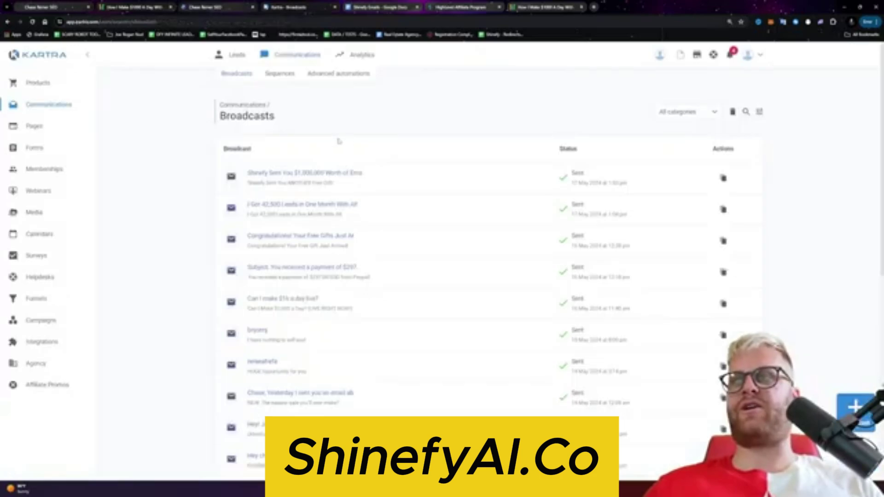
pyautogui.click(316, 172)
pyautogui.moveTo(359, 234); pyautogui.dragTo(577, 373)
pyautogui.click(469, 8)
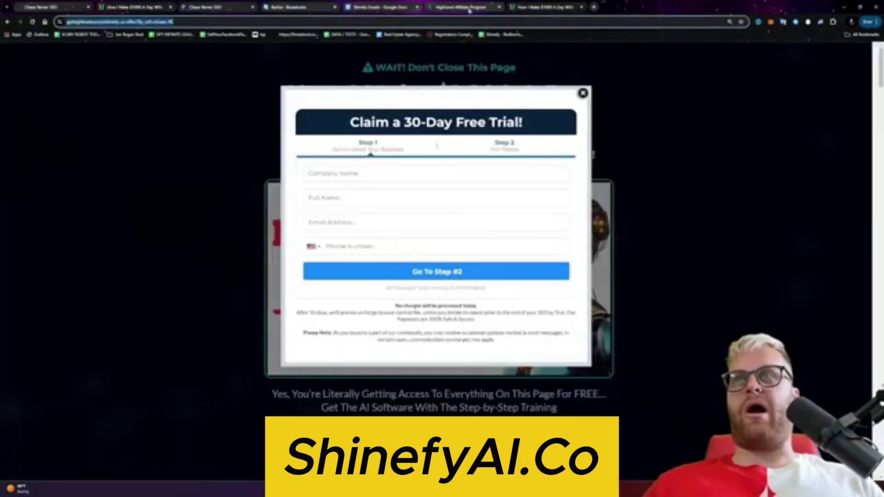
pyautogui.click(213, 5)
# Step: Check the link in Email Day 3's message and look over the Welcome Email settings
pyautogui.scroll(-2, 446, 314)
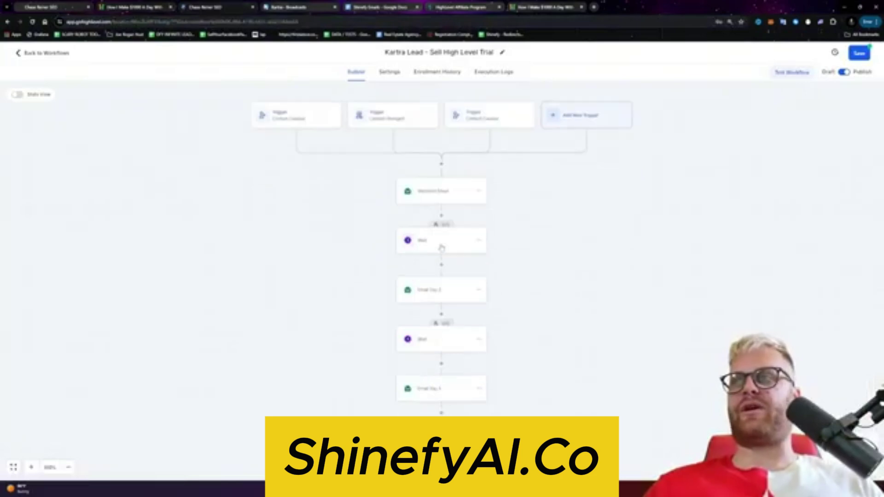
pyautogui.click(451, 364)
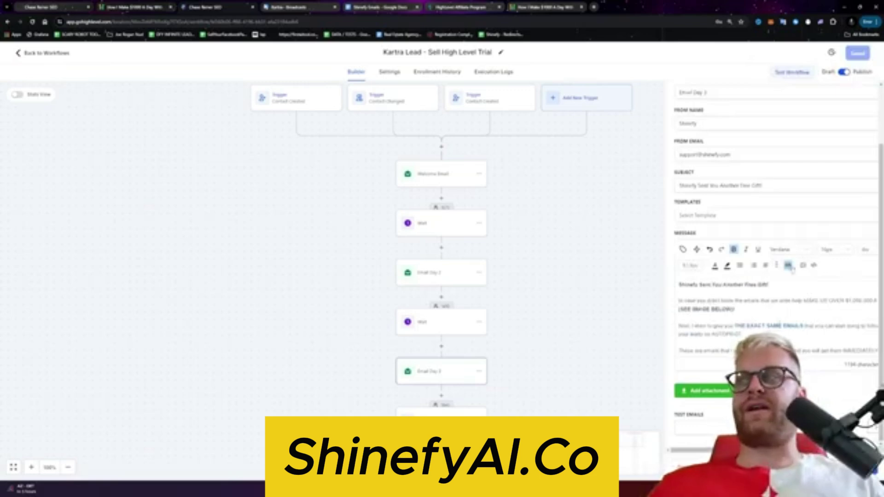
pyautogui.click(788, 265)
pyautogui.click(560, 120)
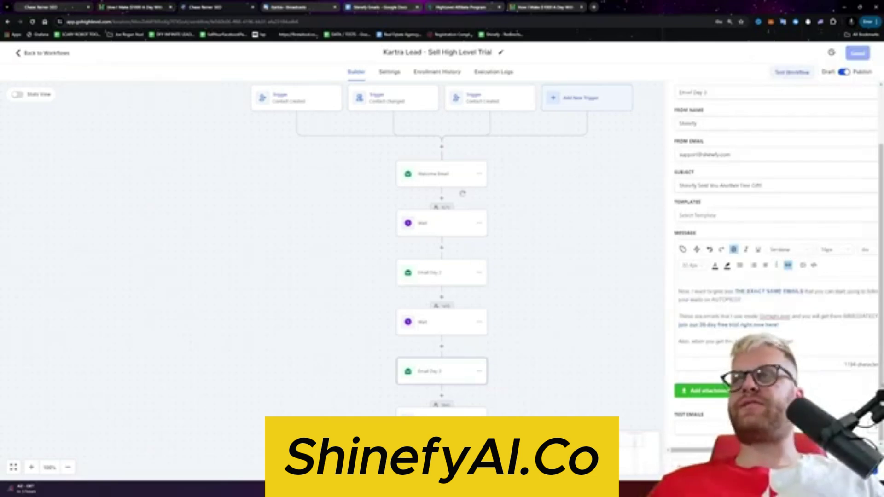
pyautogui.click(423, 177)
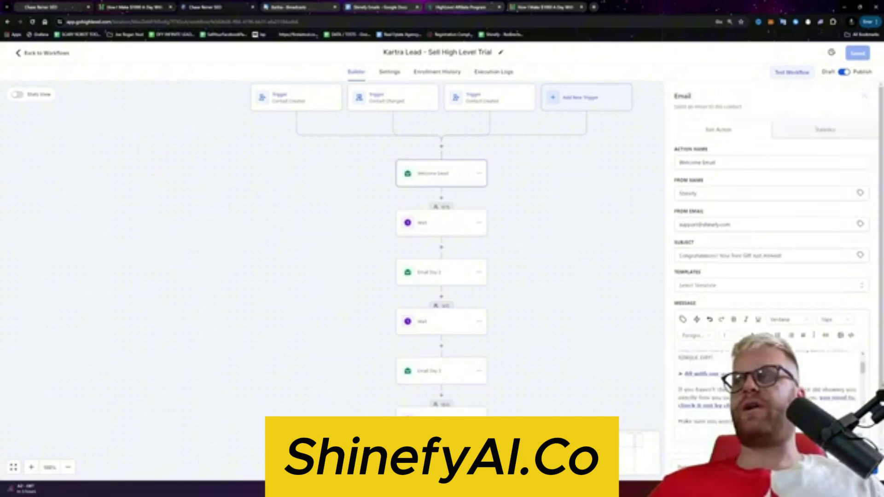
pyautogui.scroll(2, 770, 387)
pyautogui.scroll(-1, 770, 387)
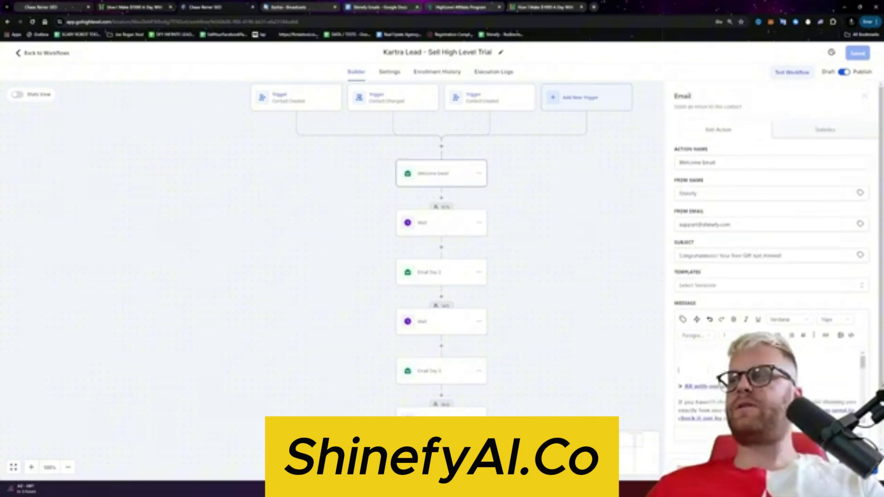
pyautogui.scroll(-2, 770, 387)
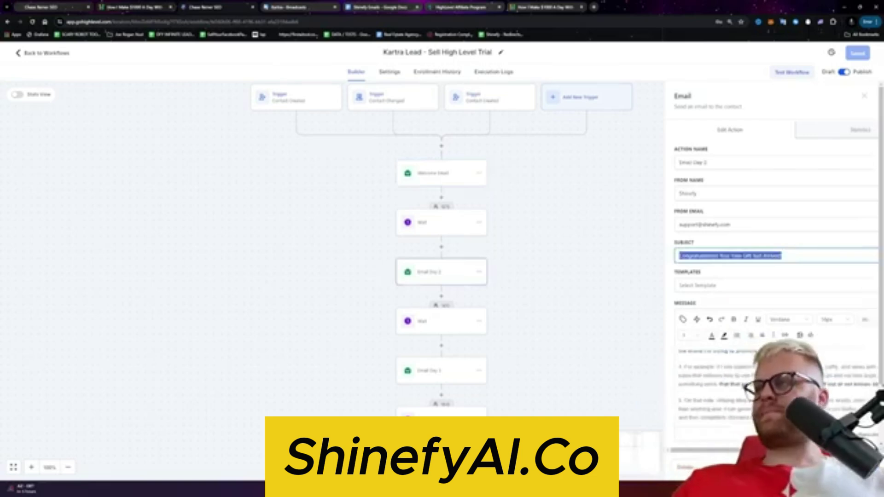
# Step: Rewrite the Email Day 2 subject as 'Your Second Free Gift From Shinefy Just Arrived!'
pyautogui.write('Another')
pyautogui.press('BackSpace')
pyautogui.press('BackSpace')
pyautogui.press('BackSpace')
pyautogui.press('BackSpace')
pyautogui.press('BackSpace')
pyautogui.press('BackSpace')
pyautogui.press('BackSpace')
pyautogui.press('BackSpace')
pyautogui.press('BackSpace')
pyautogui.press('BackSpace')
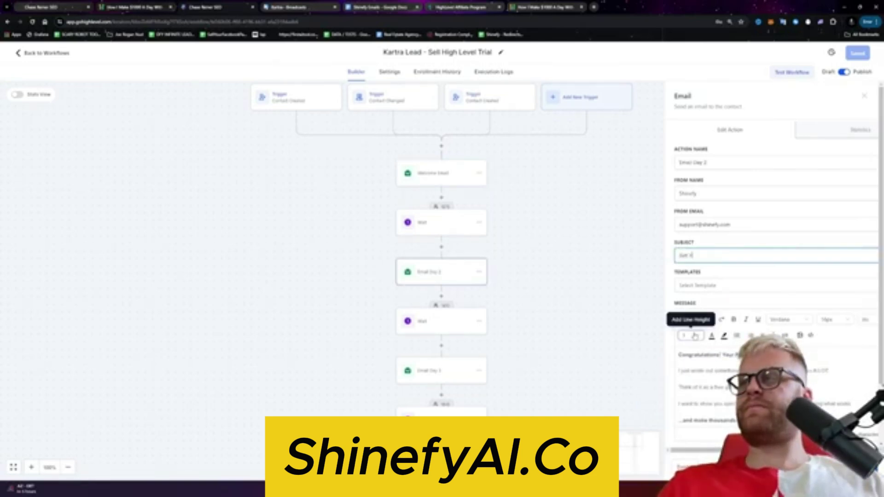
pyautogui.hotkey('ctrl', 'a')
pyautogui.write('AI')
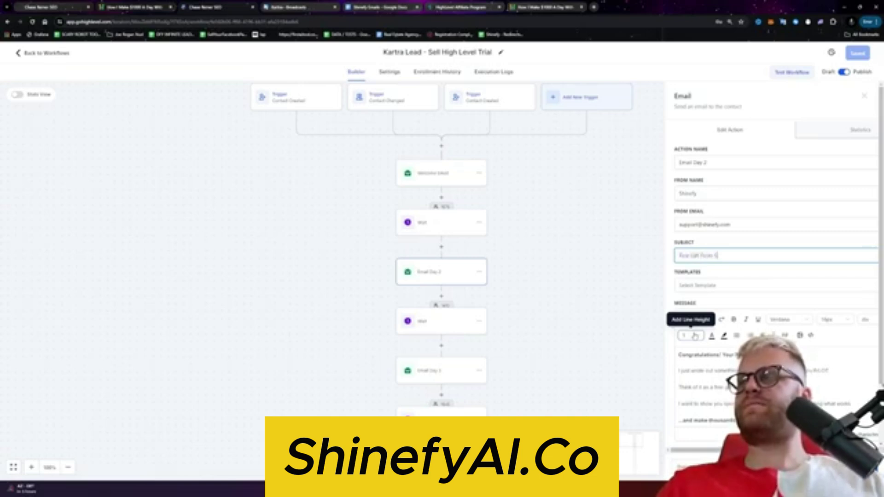
pyautogui.hotkey('ctrl', 'a')
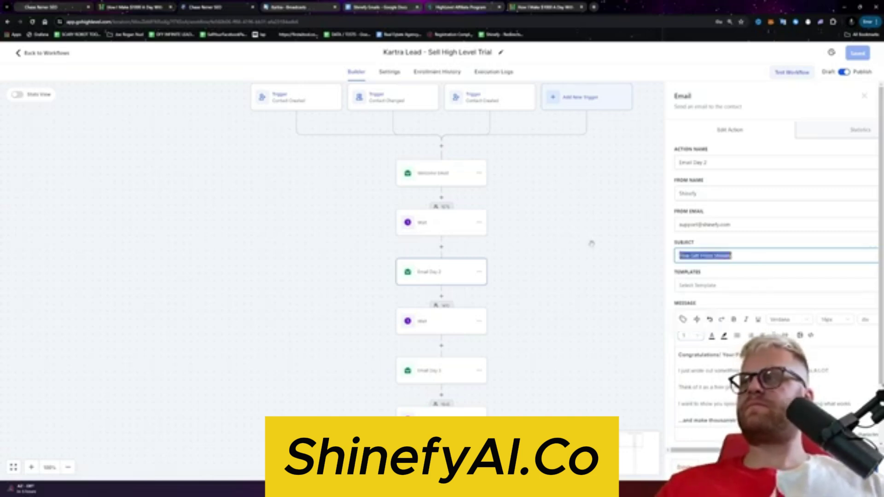
pyautogui.press('Left')
pyautogui.hotkey('ctrl', 'Right')
pyautogui.write('Secret')
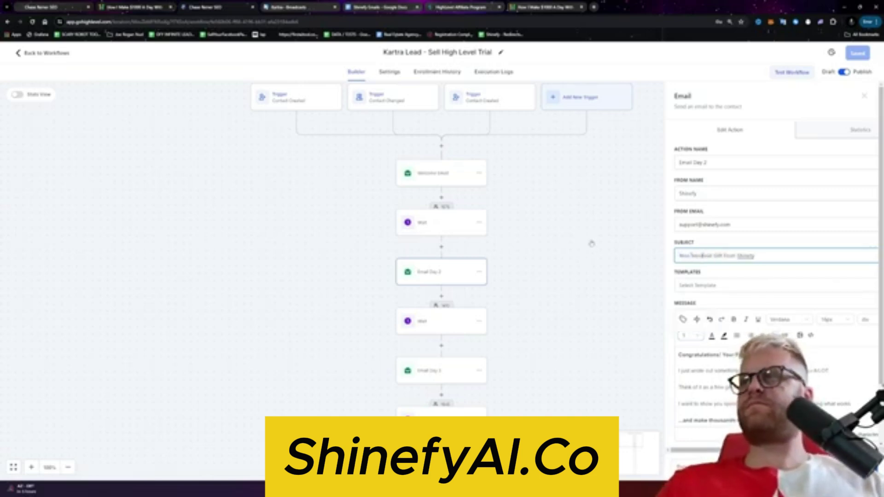
pyautogui.press('Delete')
pyautogui.press('Delete')
pyautogui.press('Delete')
pyautogui.write('Free')
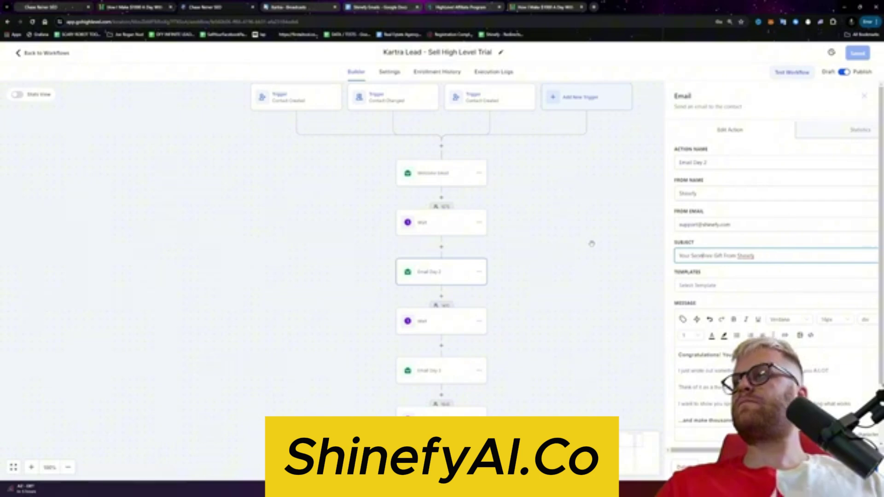
pyautogui.hotkey('ctrl', 'a')
# Step: Paste the new email text into Email Day 2's message and save the workflow
pyautogui.click(735, 320)
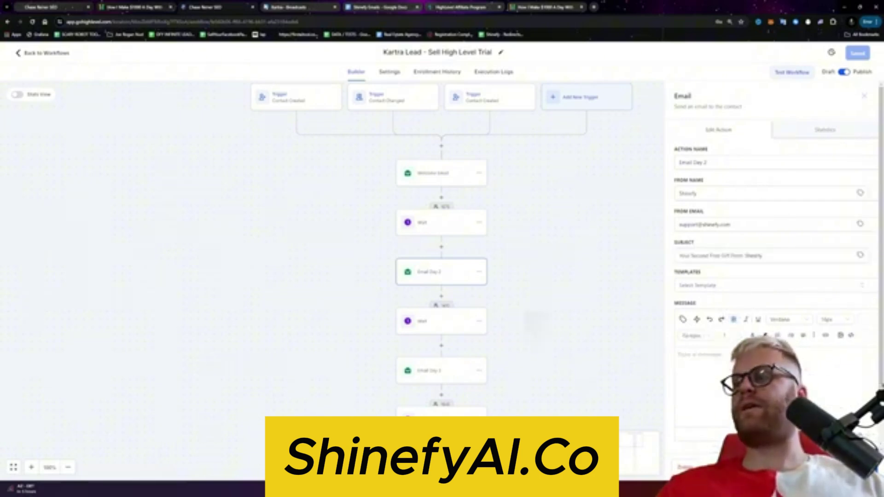
pyautogui.hotkey('ctrl', 'v')
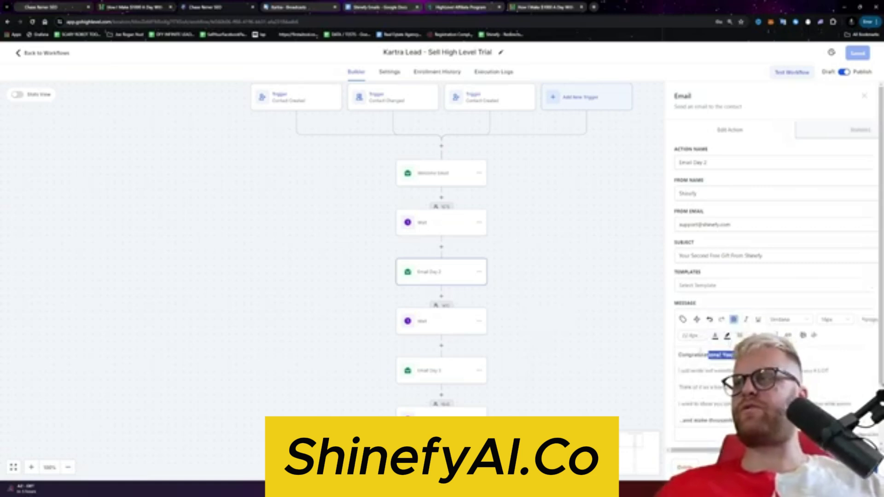
pyautogui.click(858, 53)
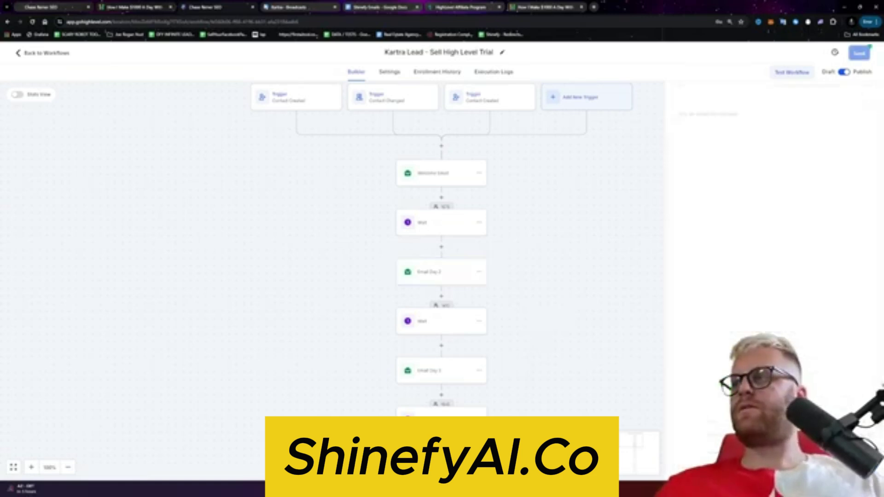
# Step: Review the Welcome Email and Email Days 2, 3 and 4 settings, then save the workflow again
pyautogui.click(446, 174)
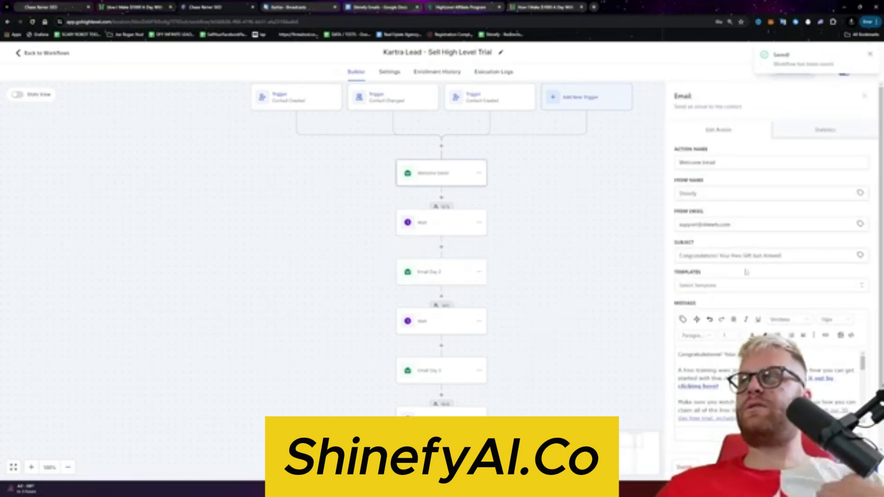
pyautogui.click(462, 277)
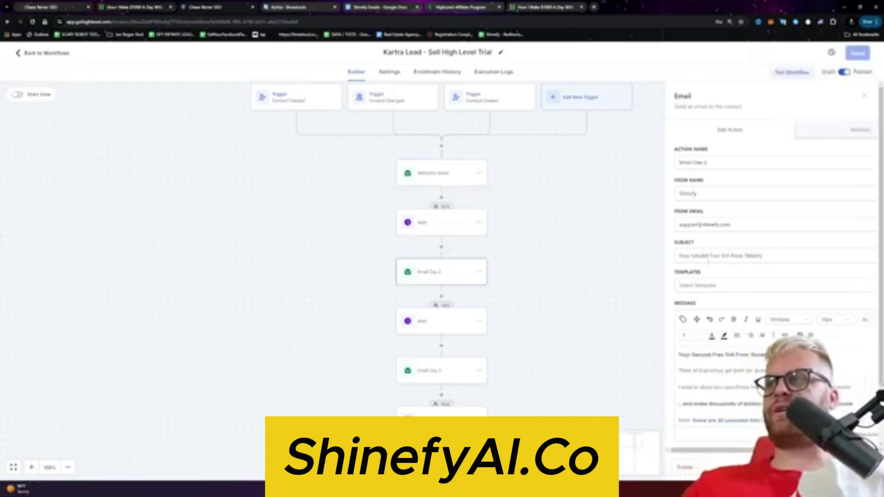
pyautogui.click(772, 252)
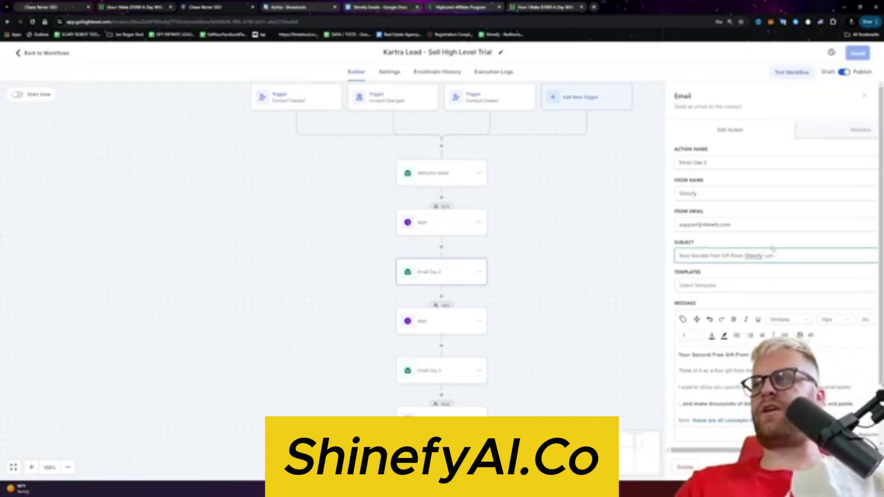
pyautogui.click(598, 267)
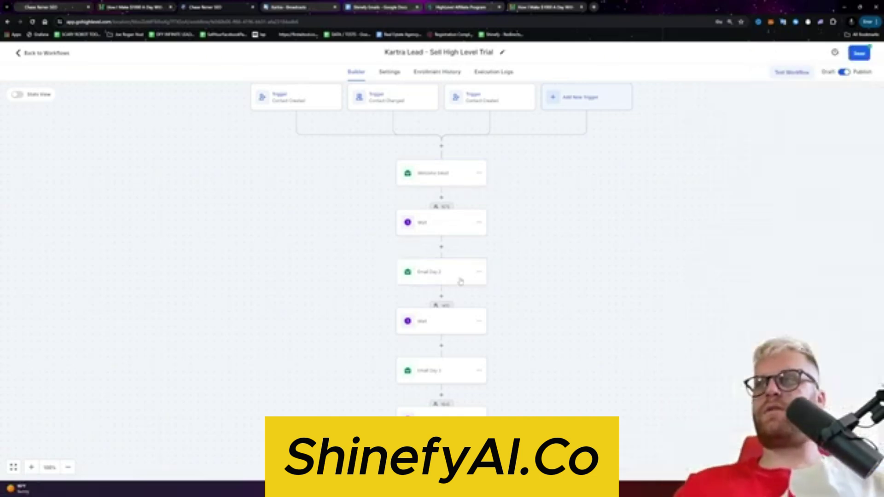
pyautogui.click(429, 380)
pyautogui.click(169, 203)
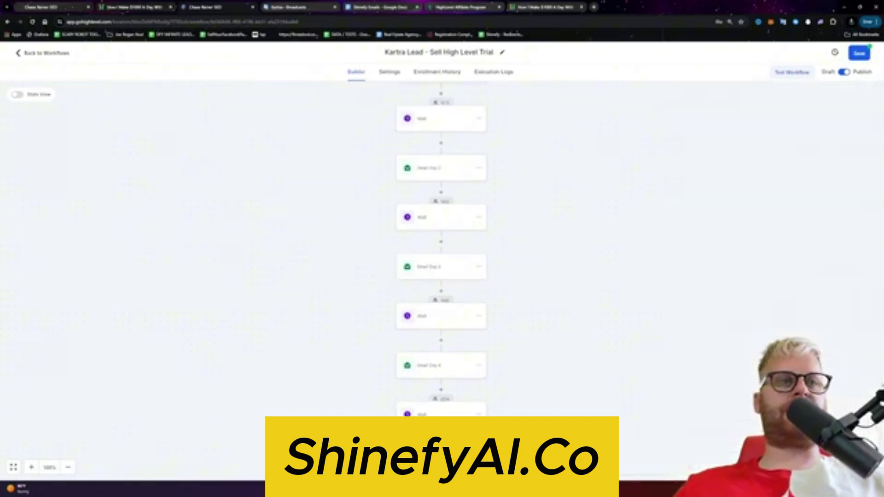
pyautogui.scroll(-1, 417, 282)
pyautogui.click(438, 317)
pyautogui.scroll(-2, 780, 290)
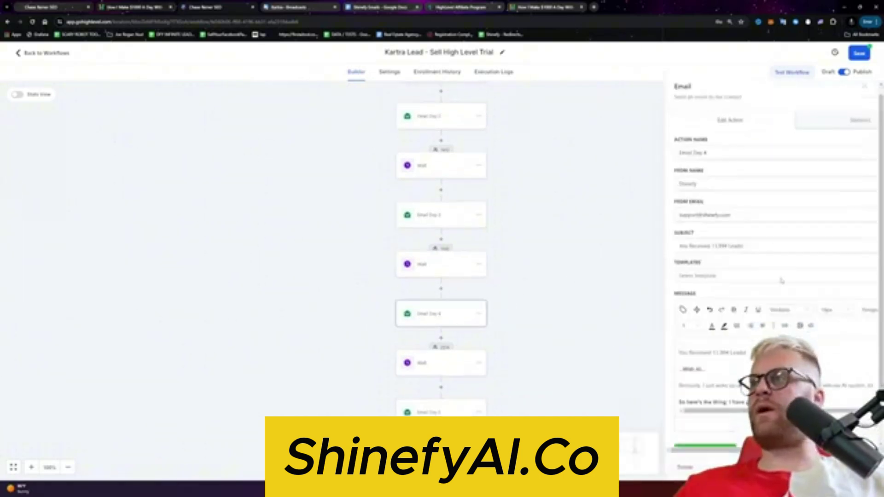
pyautogui.press('Escape')
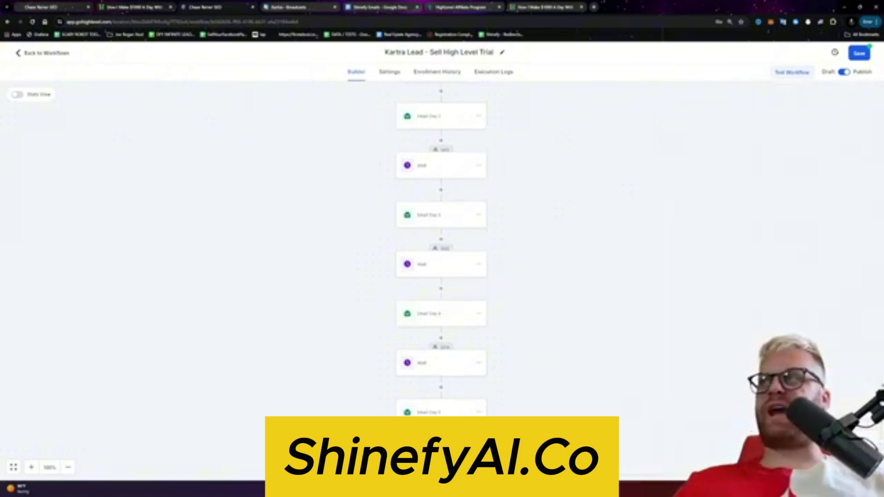
pyautogui.click(857, 53)
pyautogui.click(437, 116)
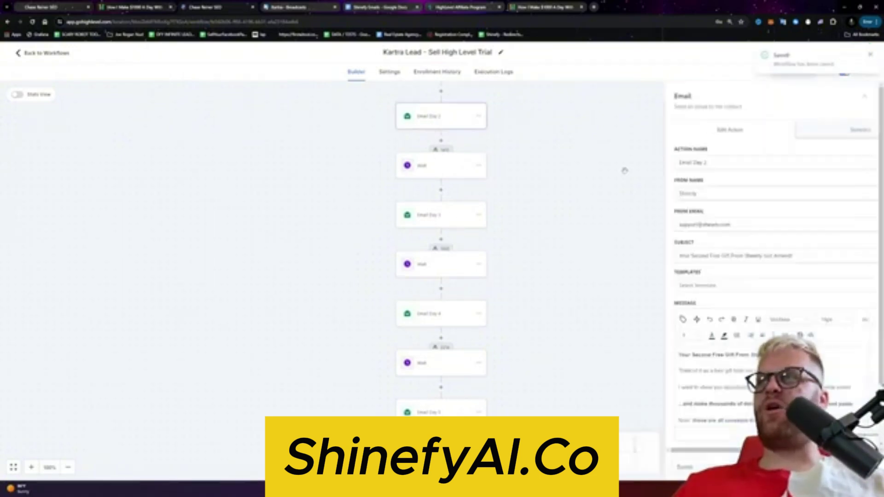
pyautogui.scroll(1, 442, 184)
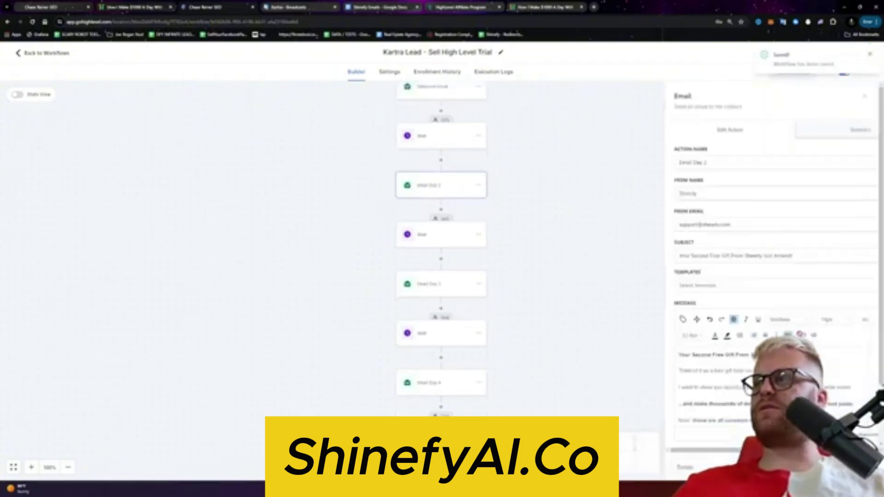
# Step: Verify the trial link URLs in the Email Day 2 and Email Day 3 messages
pyautogui.click(788, 335)
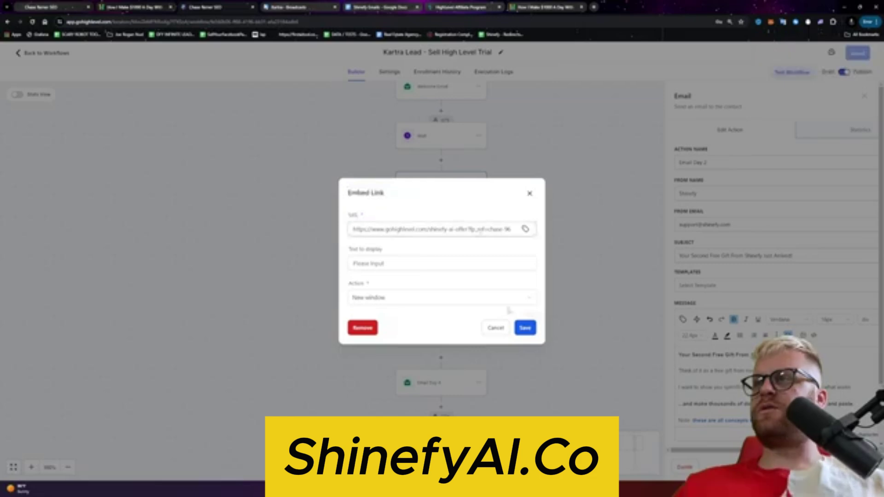
pyautogui.click(525, 328)
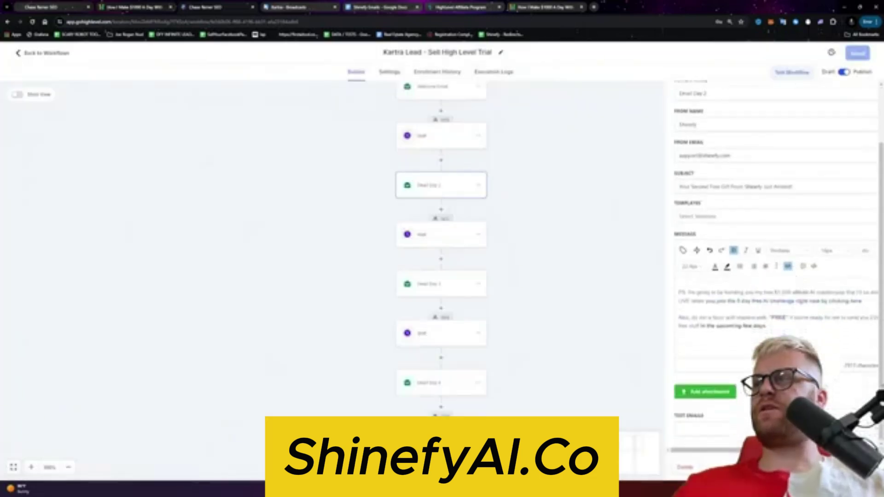
pyautogui.click(788, 335)
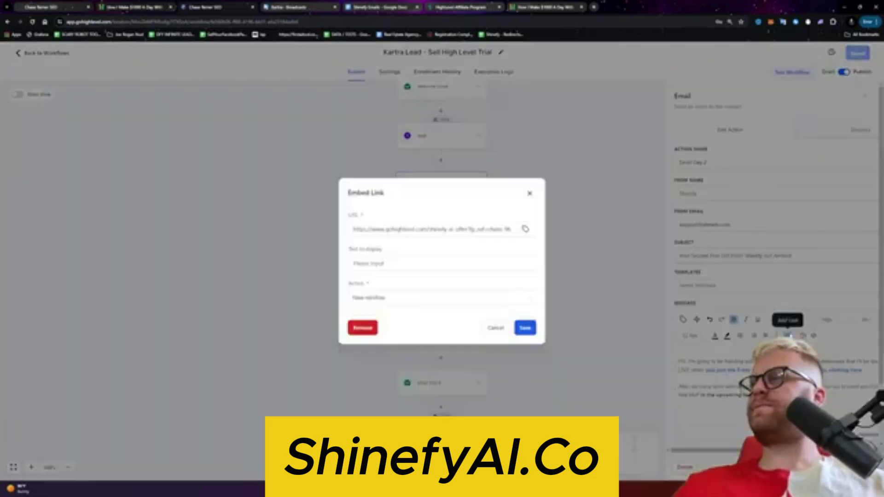
pyautogui.click(496, 329)
pyautogui.click(437, 279)
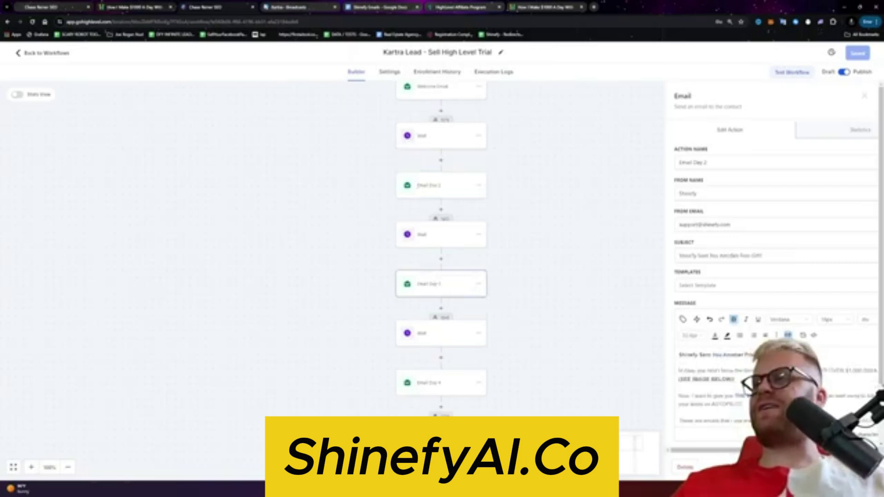
pyautogui.click(788, 335)
pyautogui.moveTo(422, 229); pyautogui.dragTo(511, 228)
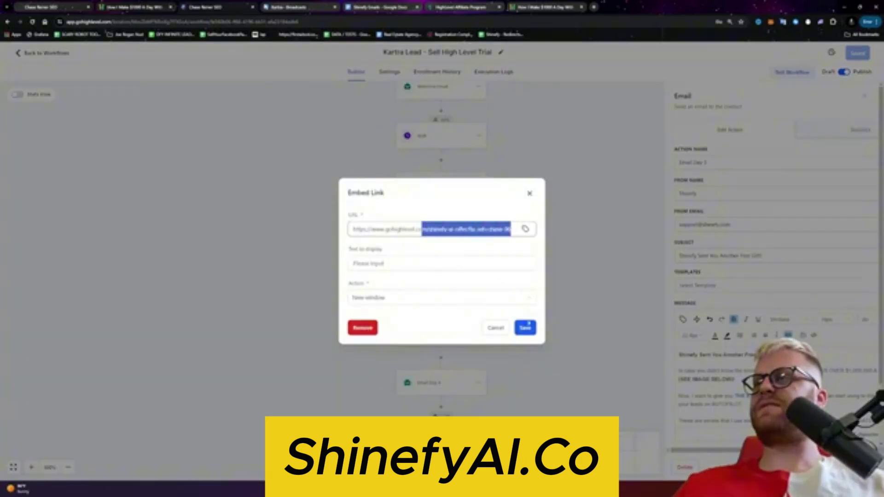
pyautogui.click(526, 328)
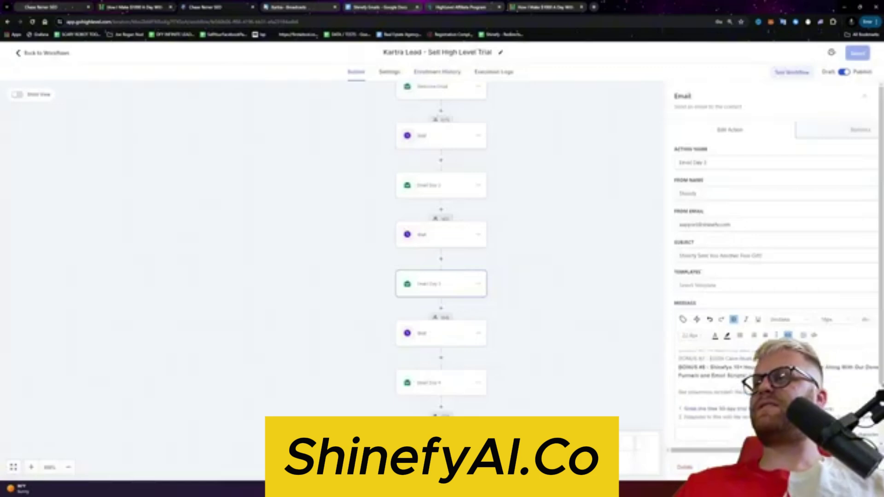
pyautogui.click(789, 335)
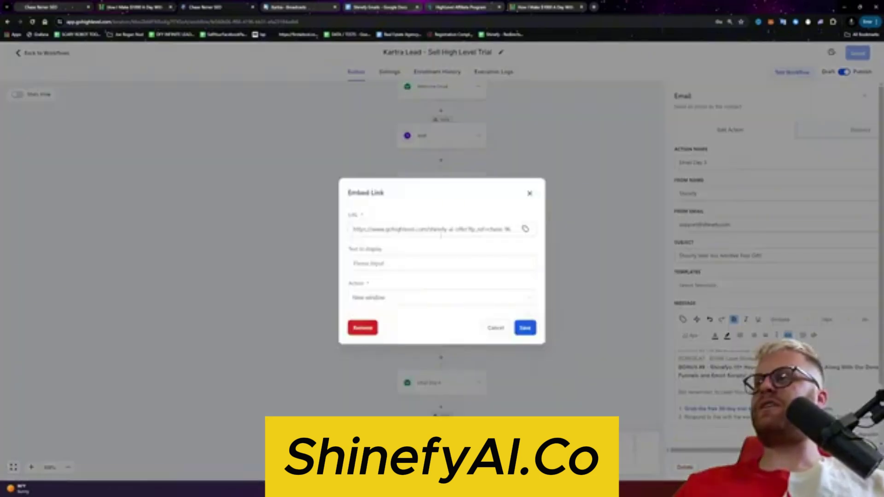
pyautogui.moveTo(440, 229); pyautogui.dragTo(512, 230)
pyautogui.click(517, 328)
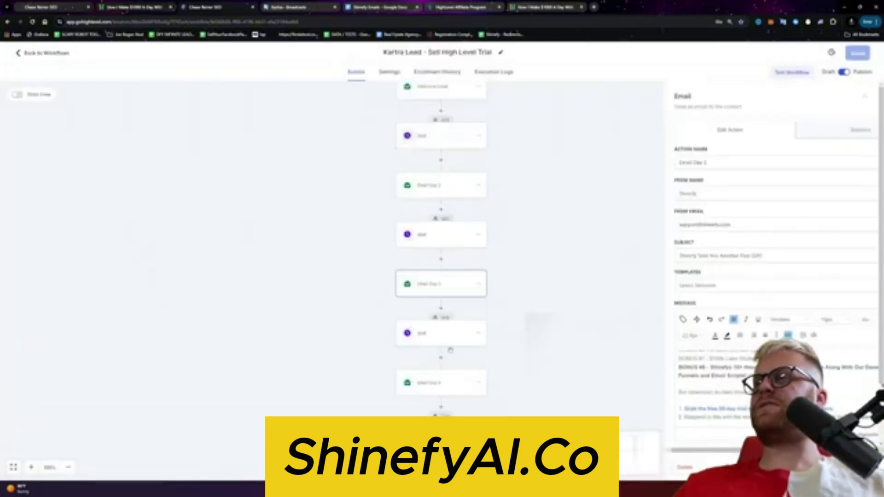
# Step: Open Email Day 4 and inspect its message link without changing it
pyautogui.click(447, 382)
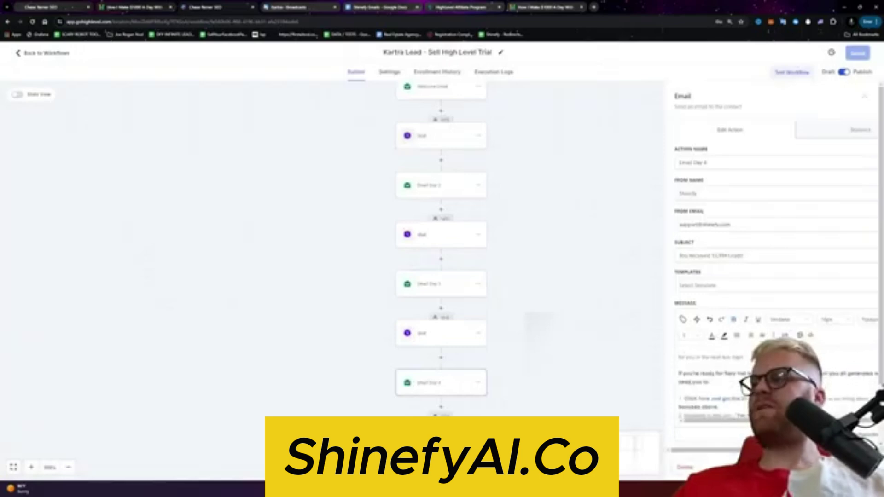
pyautogui.scroll(-3, 714, 387)
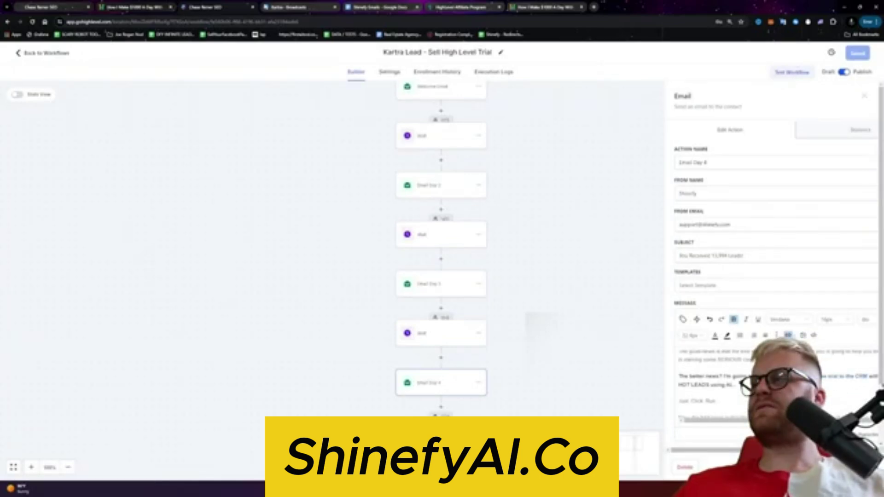
pyautogui.click(789, 336)
pyautogui.click(489, 328)
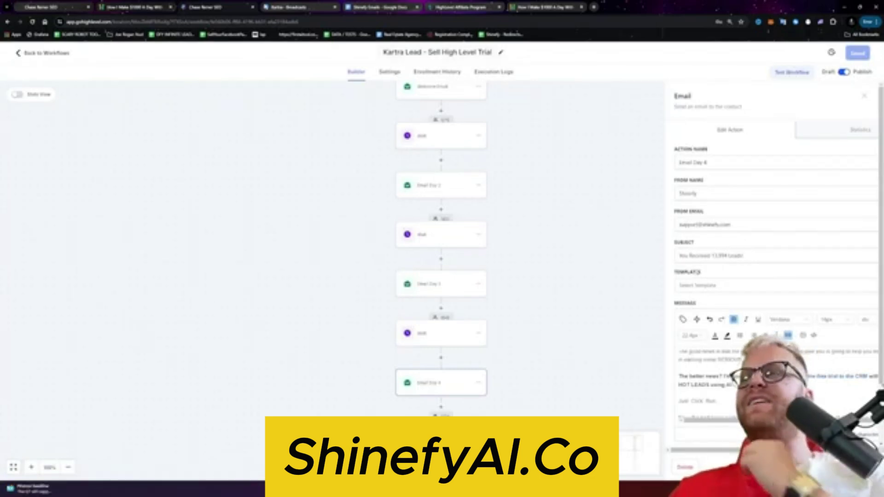
# Step: Load the free course landing page in a new tab and open its signup popup
pyautogui.click(599, 8)
pyautogui.write('firs')
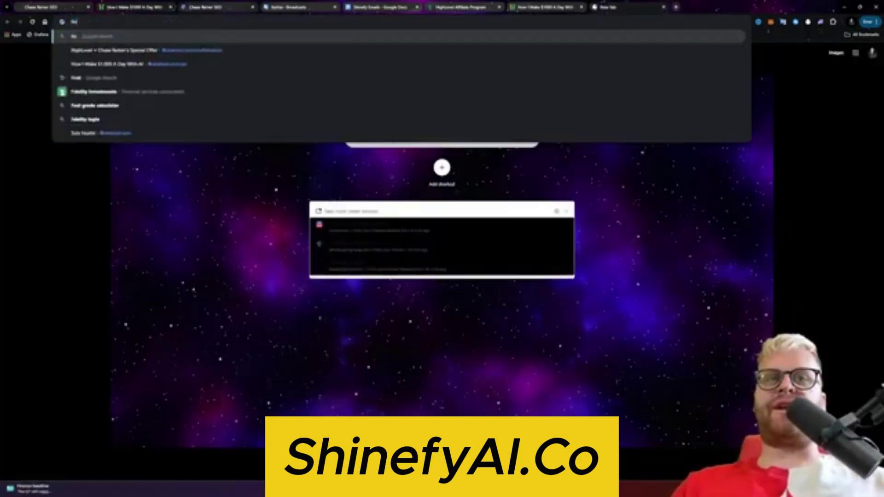
pyautogui.press('Return')
pyautogui.click(307, 22)
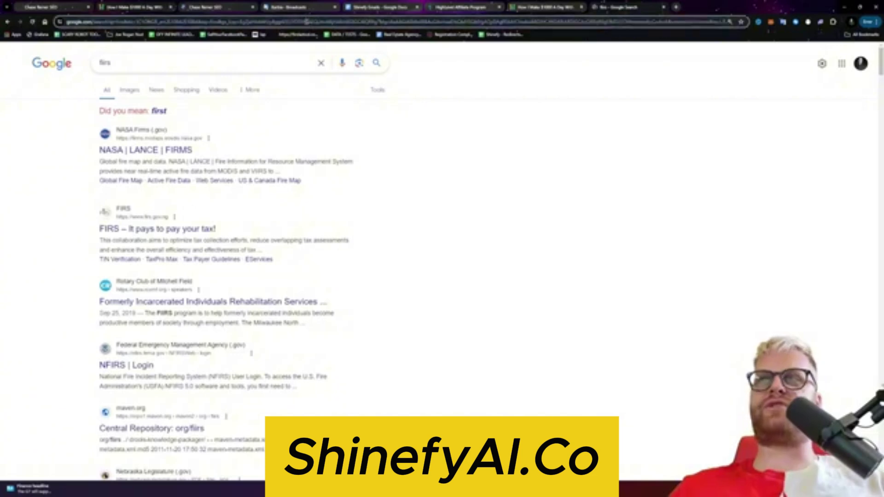
pyautogui.write('firstsiteai.com/go')
pyautogui.press('Return')
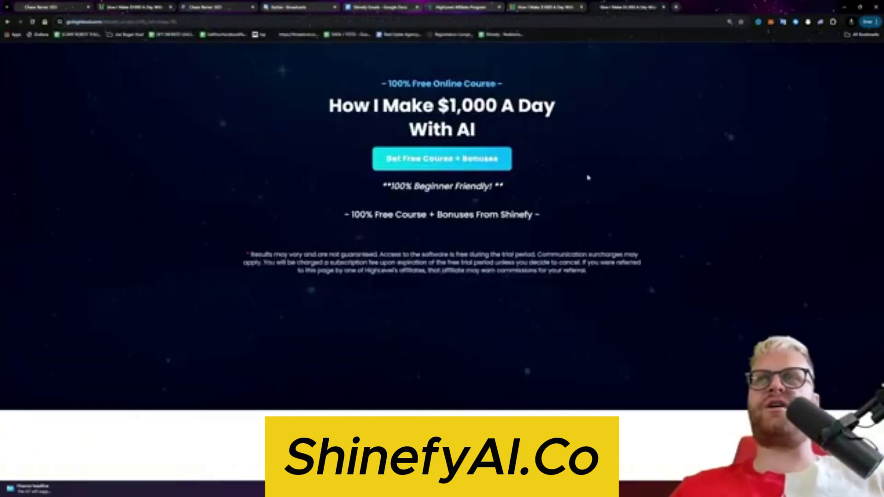
pyautogui.click(475, 165)
pyautogui.click(420, 166)
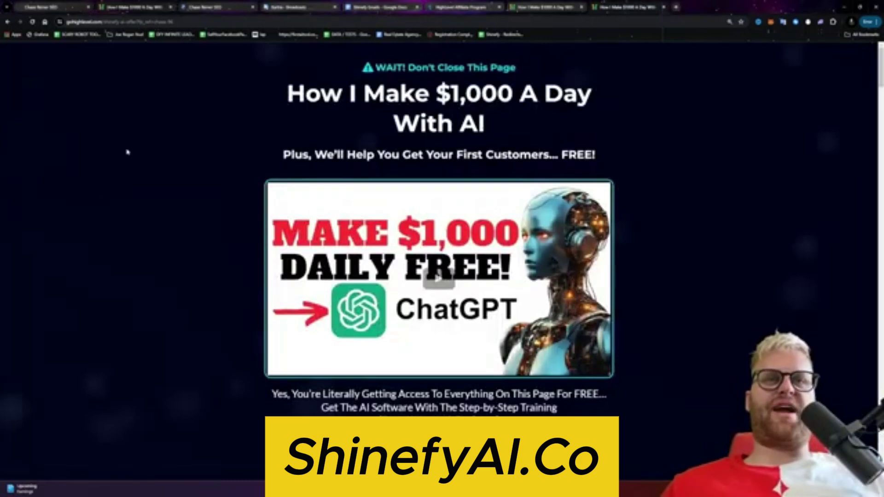
# Step: Check the HighLevel affiliate stats and Shinefy Emails document, ending on the 30-day trial signup page
pyautogui.click(432, 8)
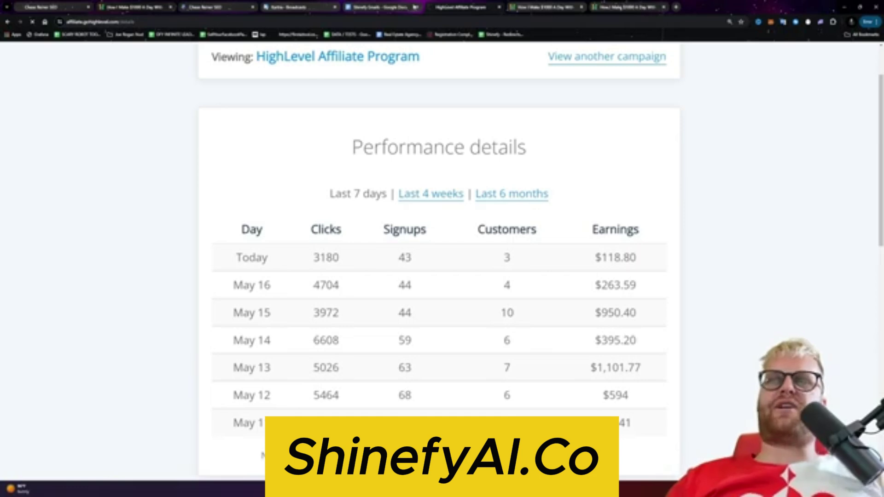
pyautogui.click(382, 8)
pyautogui.click(468, 11)
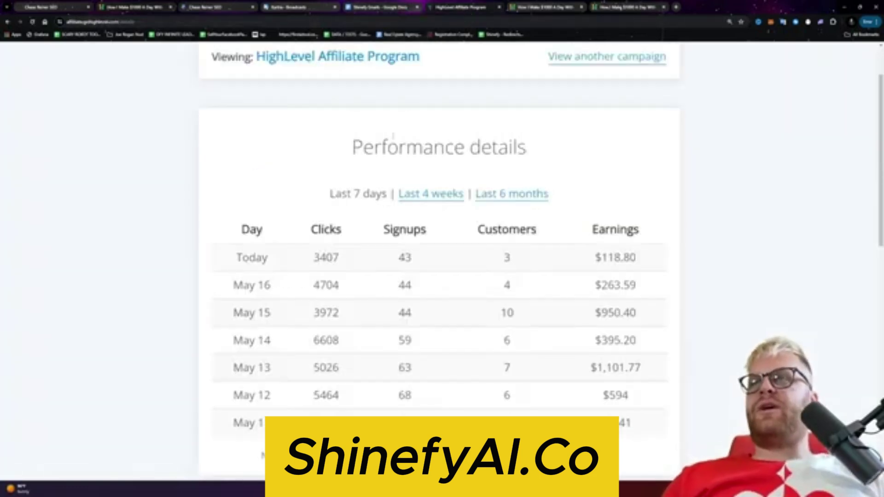
pyautogui.click(382, 7)
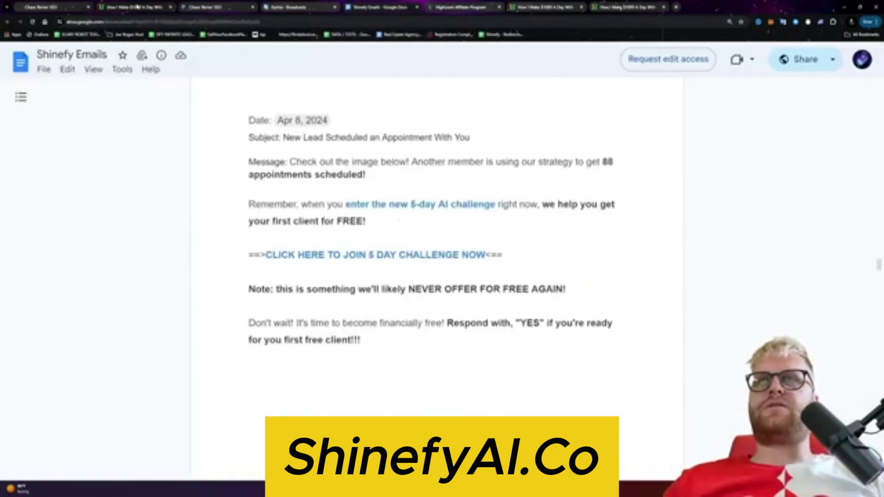
pyautogui.click(253, 8)
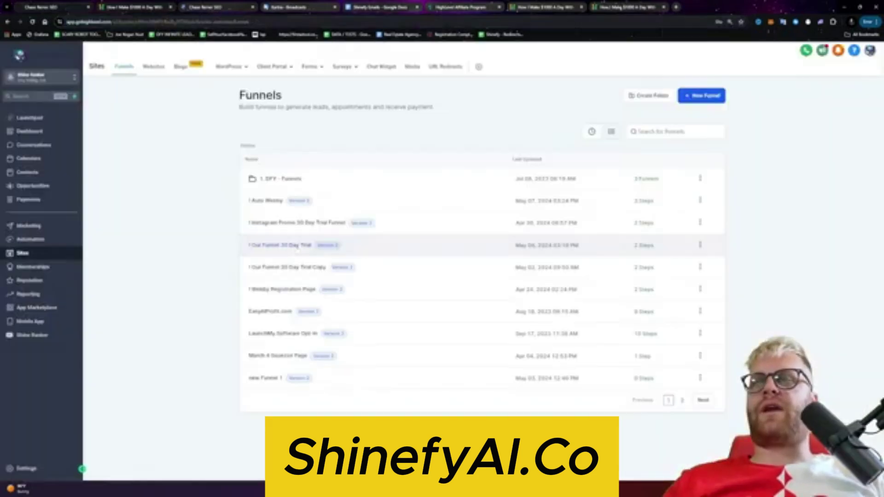
# Step: Open Notepad and write the plan: 1. get people on the free trial; 2. get them on a kickoff call
pyautogui.press('super')
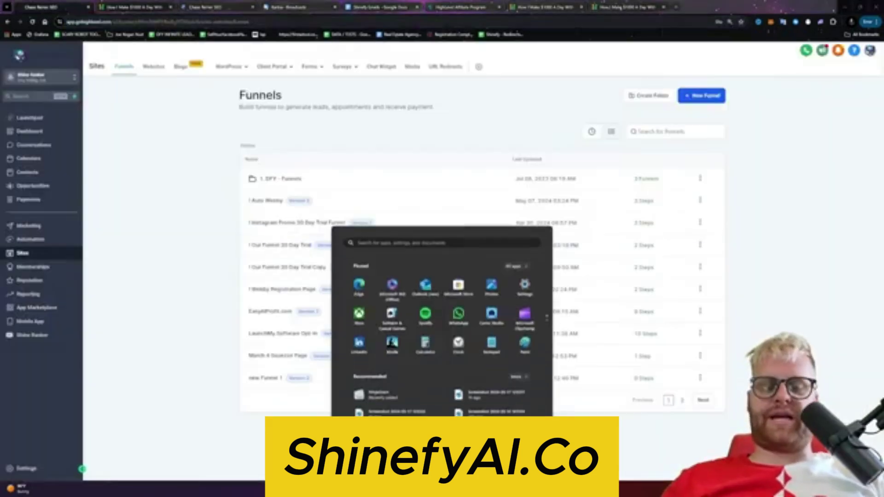
pyautogui.write('notepad')
pyautogui.press('Return')
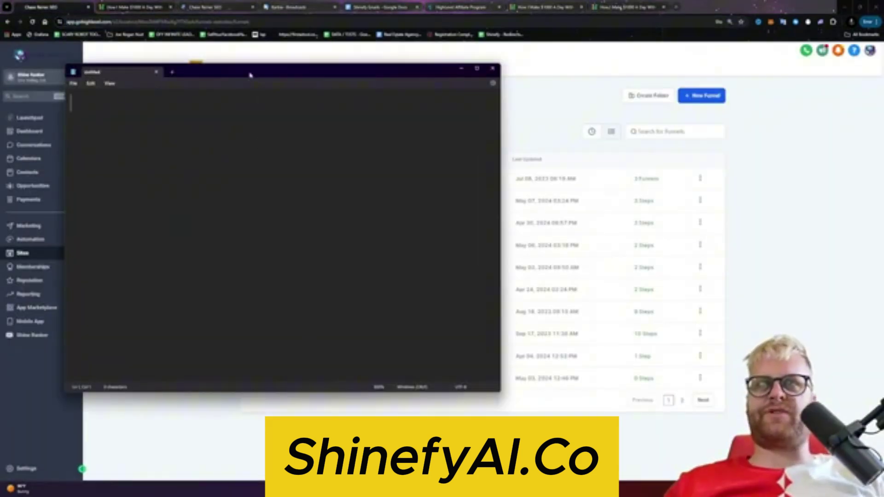
pyautogui.moveTo(250, 75); pyautogui.dragTo(352, 125)
pyautogui.write('1. Get ')
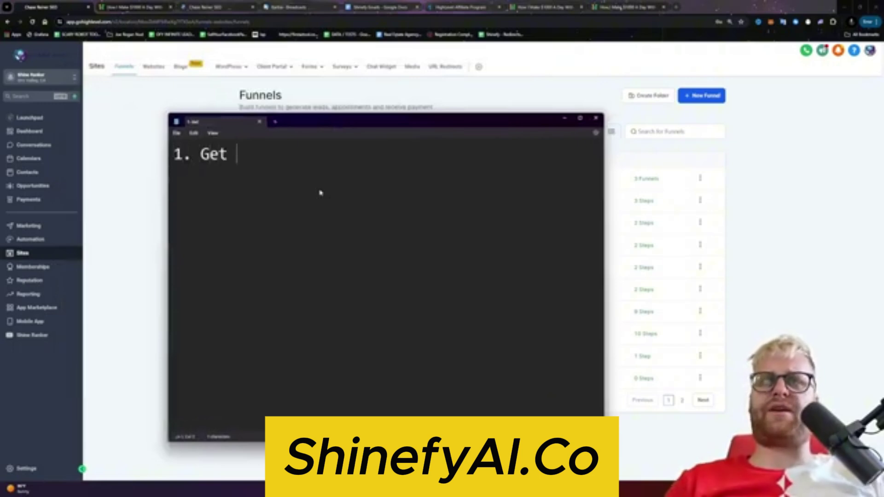
pyautogui.write('people on the free t')
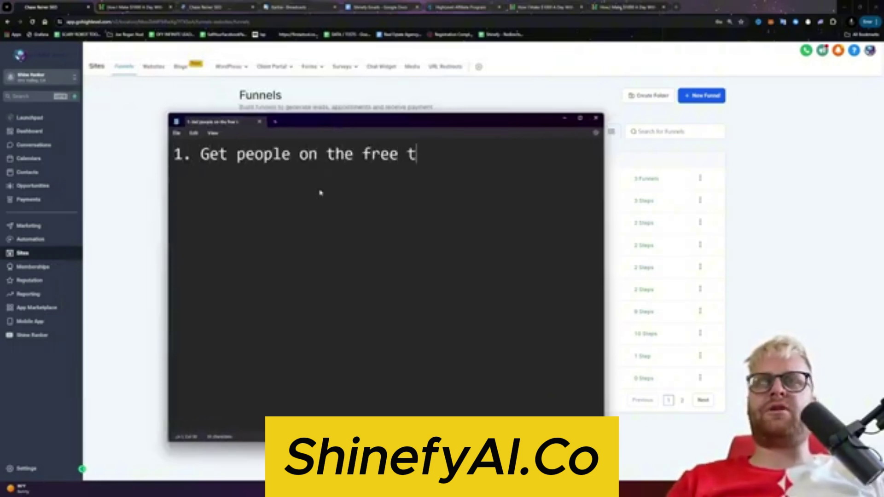
pyautogui.write('rial.')
pyautogui.press('Return')
pyautogui.write('2. ')
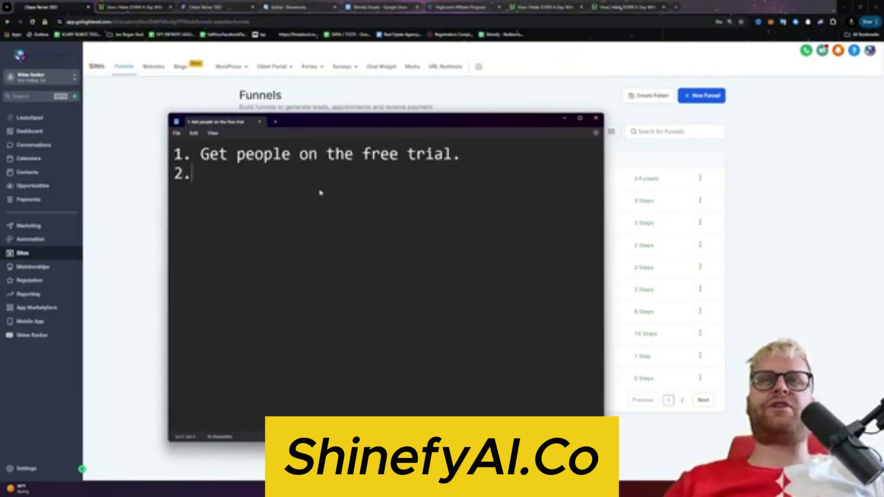
pyautogui.write('Pull them o')
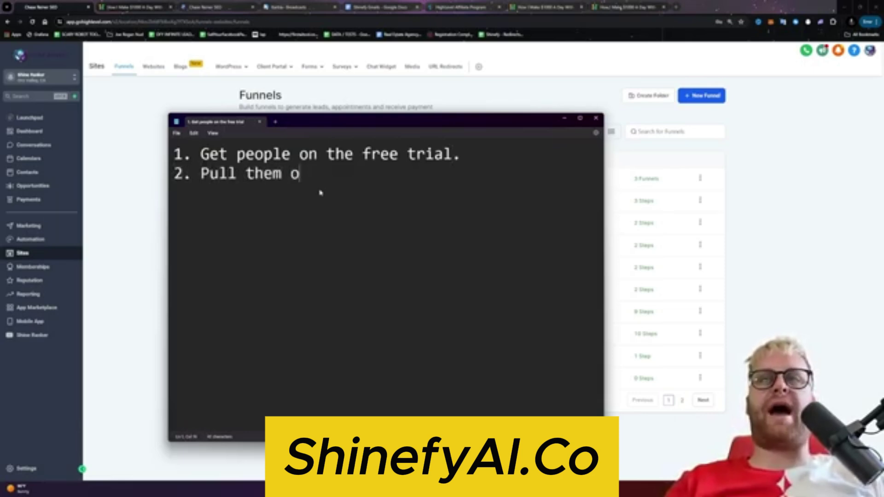
pyautogui.write('ut of the free trial a')
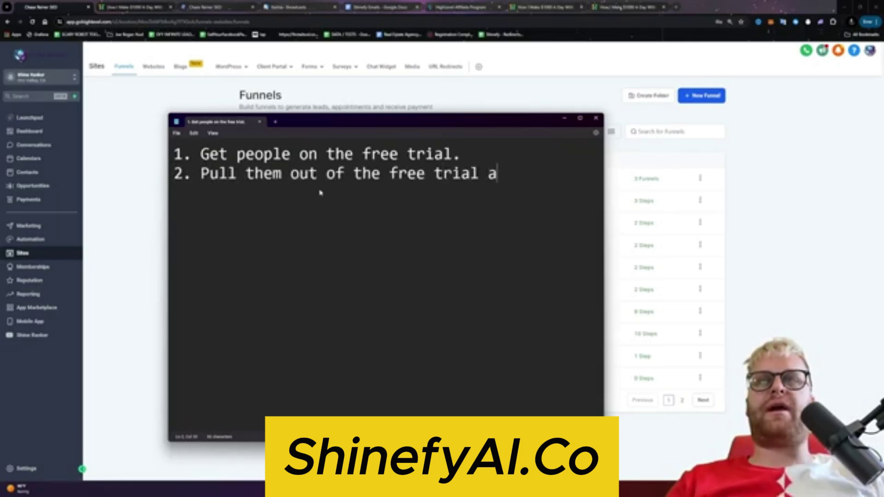
pyautogui.write('nd we want to get t')
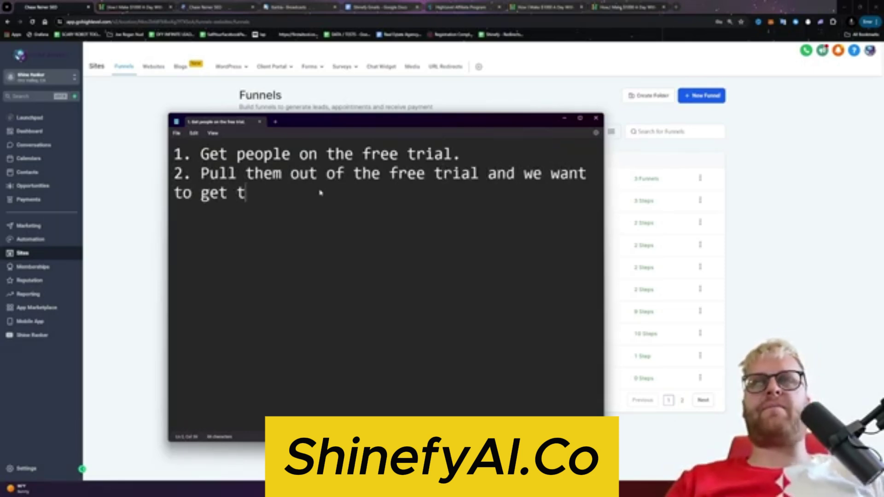
pyautogui.write('hem on a kickoff call.')
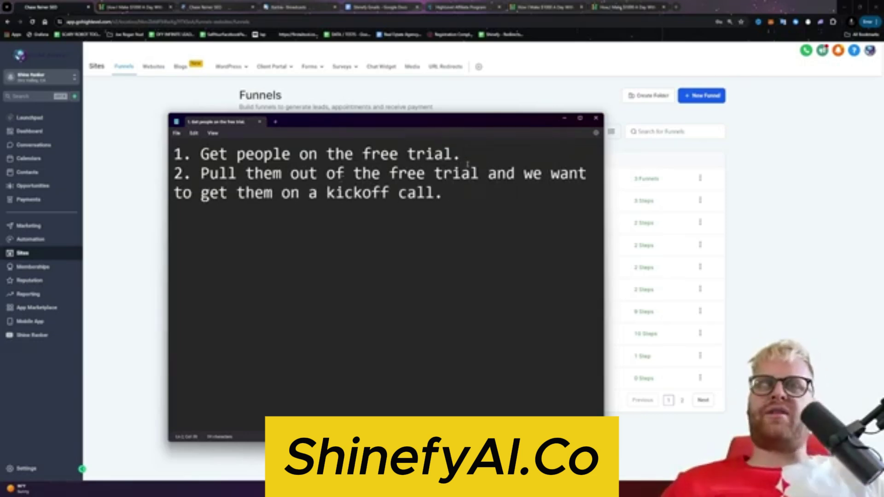
# Step: Add a 'Day 5' marker under point one and blank lines before point two
pyautogui.moveTo(454, 156); pyautogui.dragTo(201, 156)
pyautogui.click(454, 155)
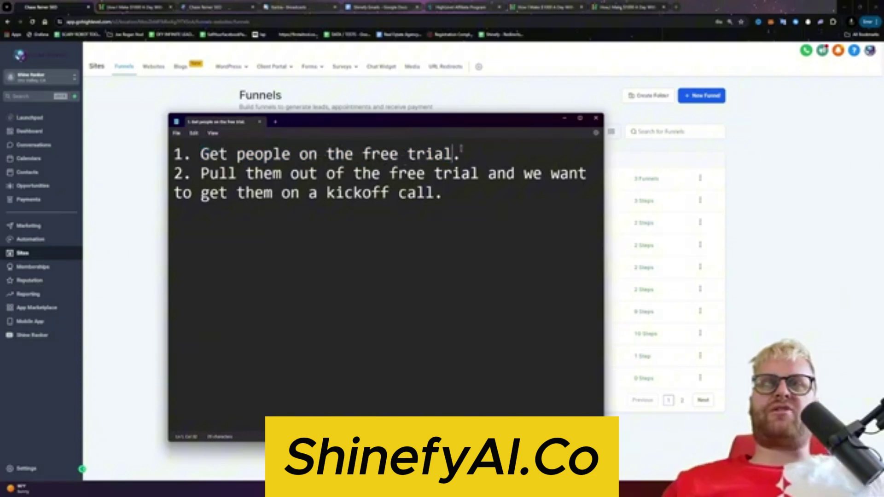
pyautogui.press('Return')
pyautogui.press('Return')
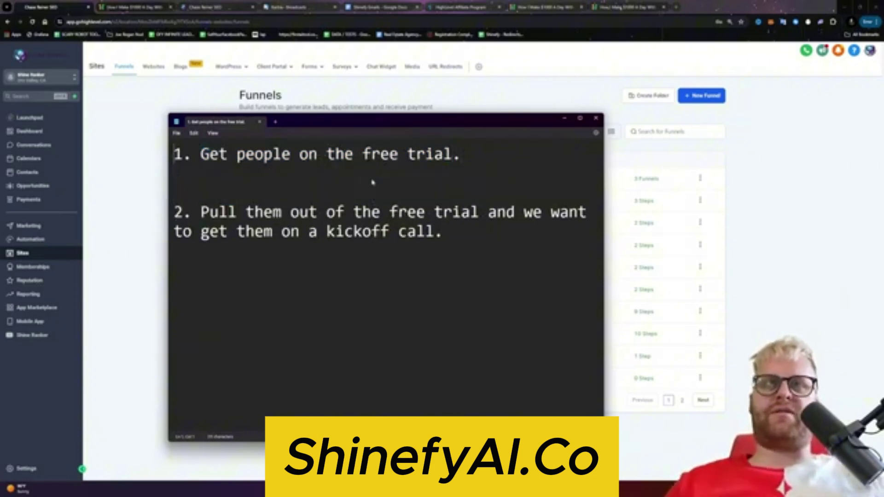
pyautogui.press('Down')
pyautogui.write('Day *')
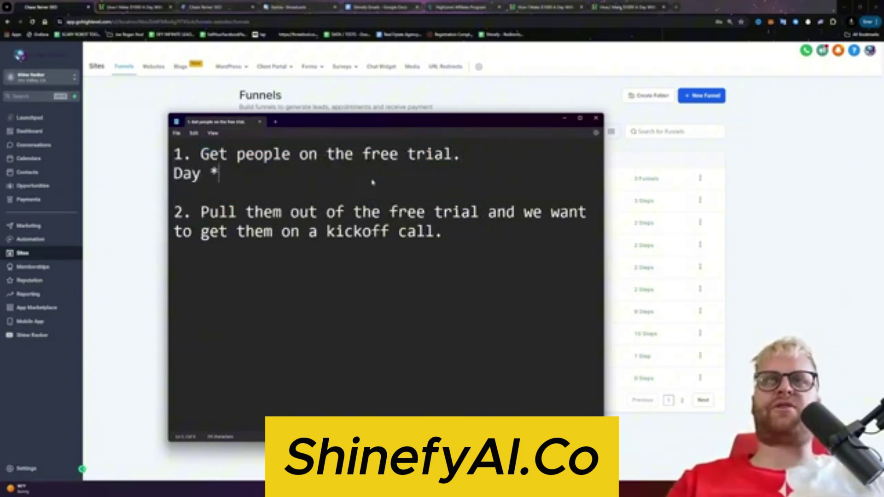
pyautogui.write('5)')
pyautogui.press('BackSpace')
pyautogui.write('%')
pyautogui.press('BackSpace')
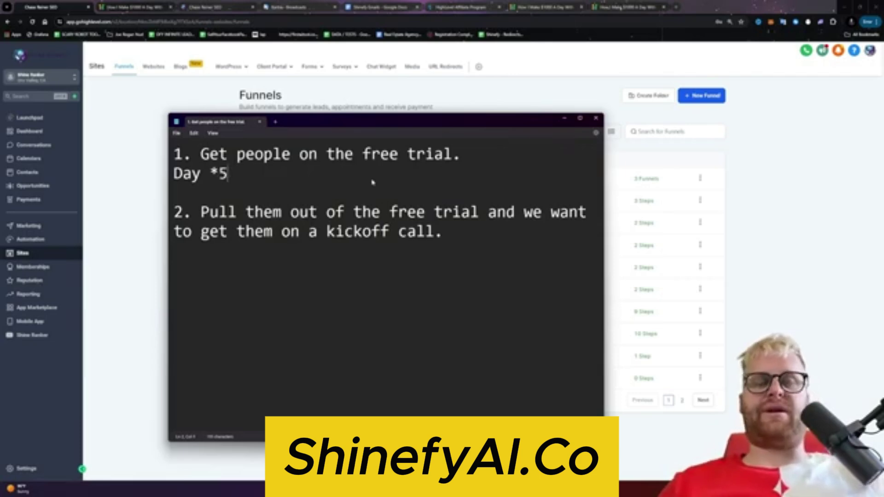
pyautogui.write('%')
pyautogui.press('BackSpace')
pyautogui.write('^')
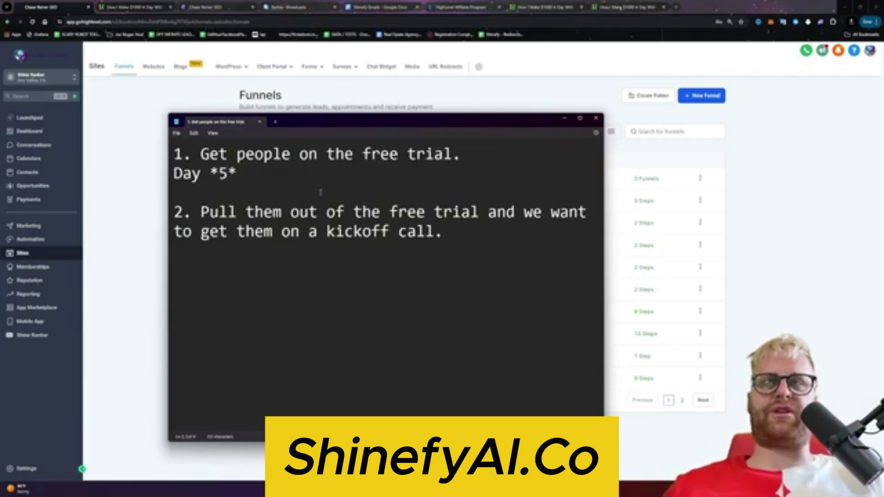
pyautogui.moveTo(198, 193); pyautogui.dragTo(484, 270)
pyautogui.click(532, 241)
pyautogui.moveTo(533, 241); pyautogui.dragTo(234, 230)
pyautogui.click(426, 229)
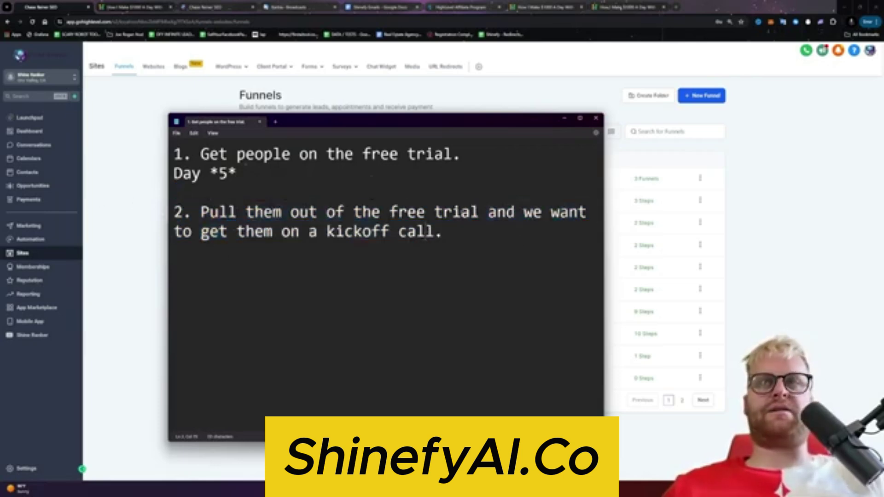
pyautogui.press('Return')
pyautogui.press('Return')
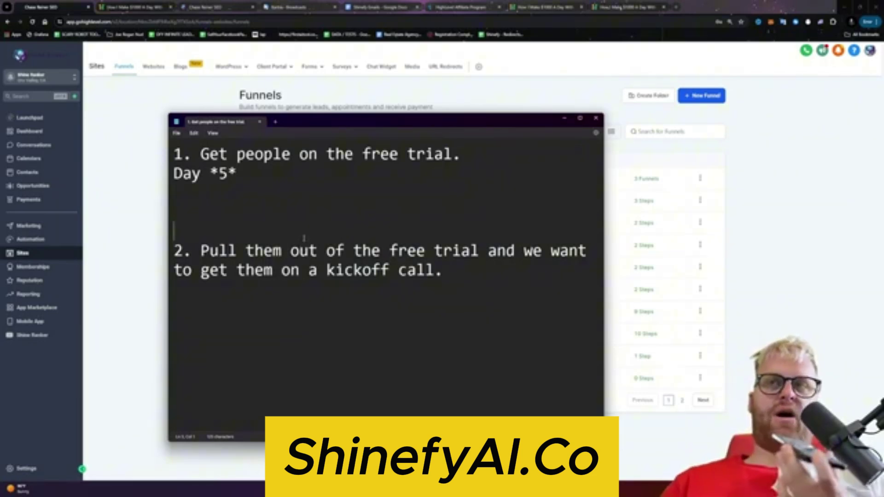
# Step: Position the notes window over the Funnels page, then switch back to the browser
pyautogui.moveTo(321, 126); pyautogui.dragTo(339, 99)
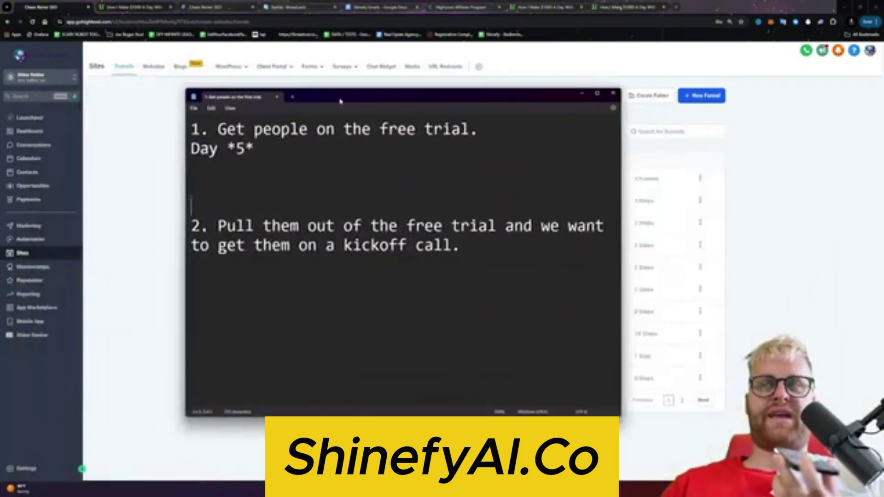
pyautogui.moveTo(516, 262); pyautogui.dragTo(258, 214)
pyautogui.click(273, 214)
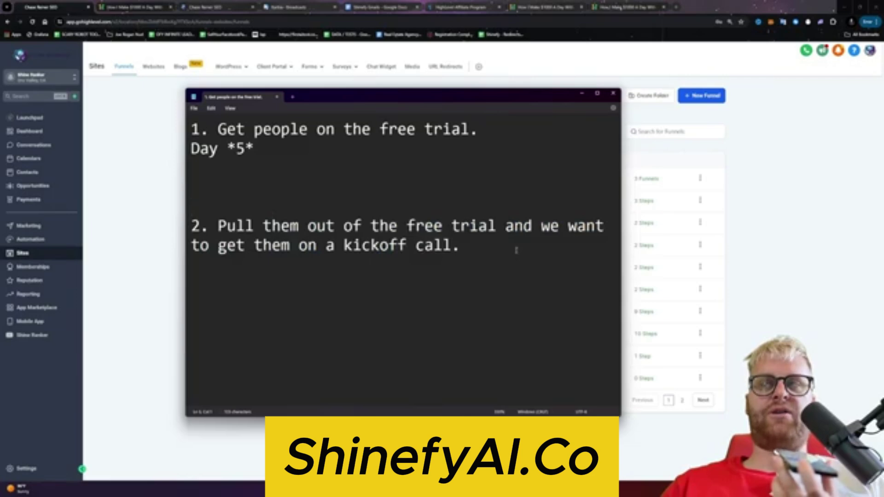
pyautogui.moveTo(380, 97); pyautogui.dragTo(335, 130)
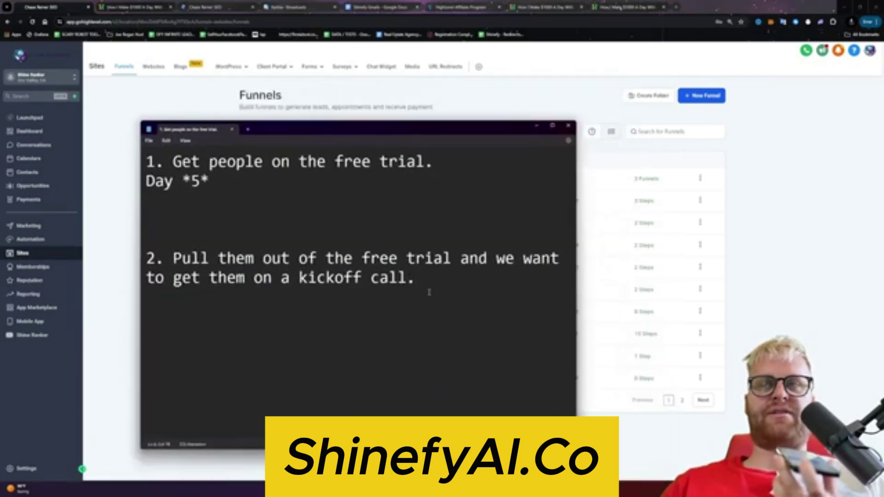
pyautogui.moveTo(429, 292); pyautogui.dragTo(147, 240)
pyautogui.click(152, 239)
pyautogui.moveTo(318, 132); pyautogui.dragTo(381, 185)
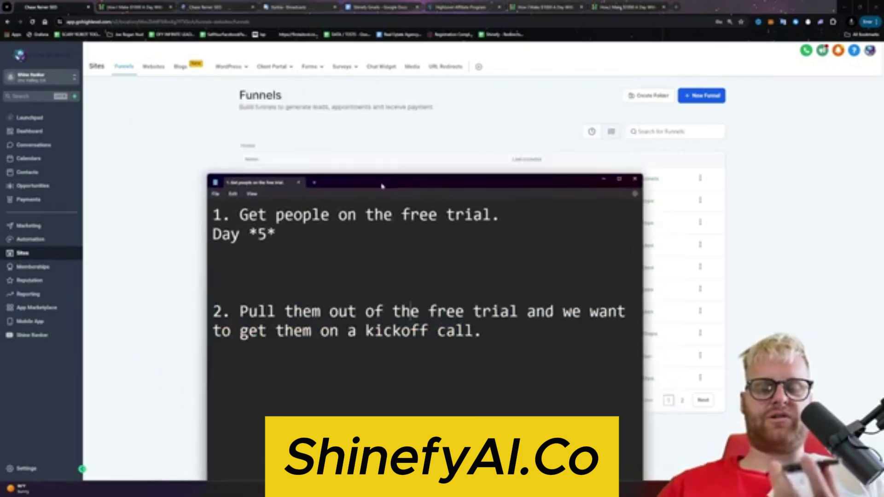
pyautogui.hotkey('alt', 'Tab')
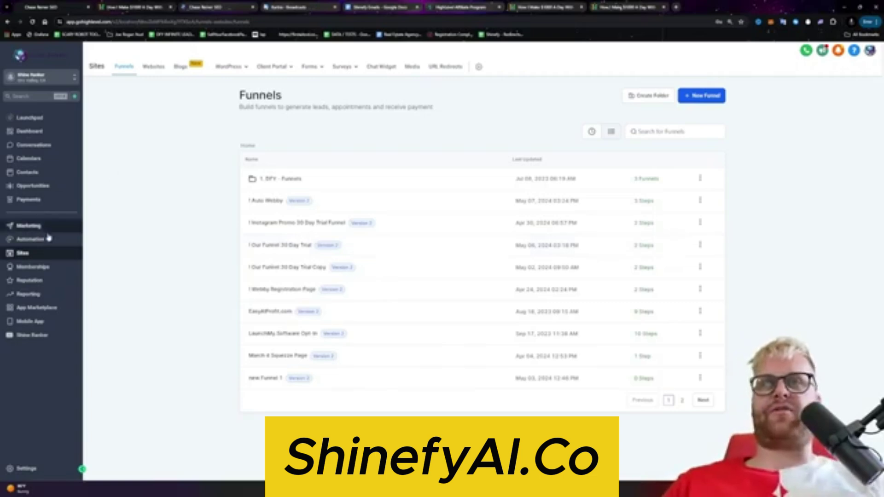
# Step: Browse the External Connection workflows under Automation, then return to the 'How I Make $1,000 A Day' trial page
pyautogui.click(48, 238)
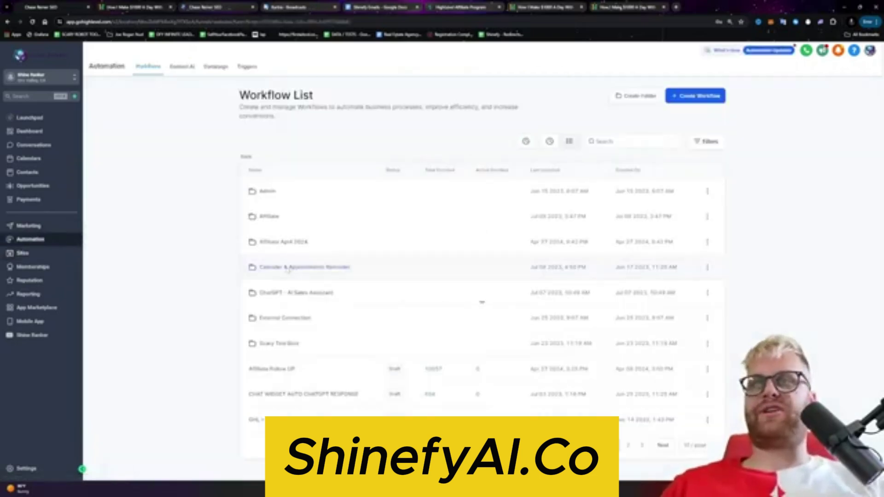
pyautogui.click(288, 270)
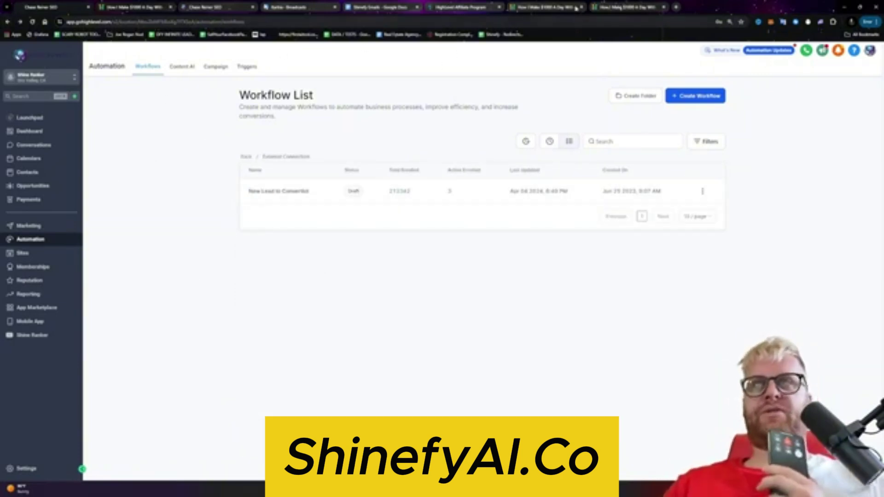
pyautogui.click(552, 7)
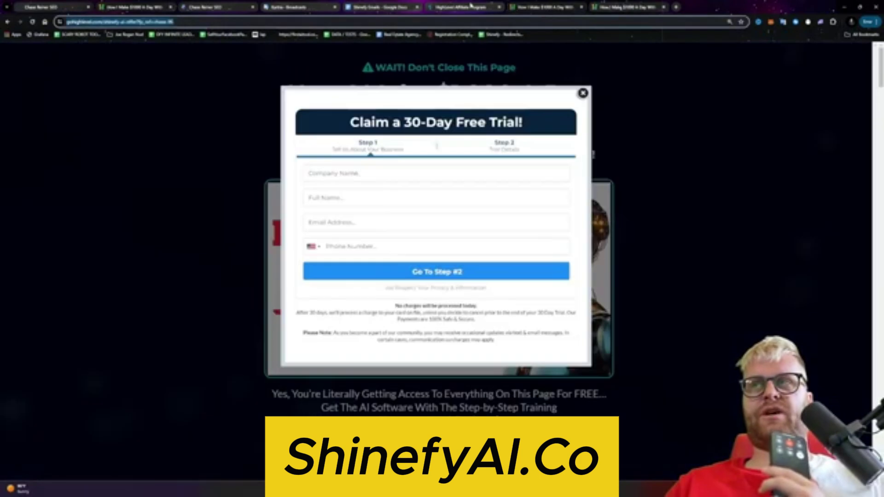
# Step: Refresh the affiliate performance stats and skim the Shinefy Emails document
pyautogui.click(458, 5)
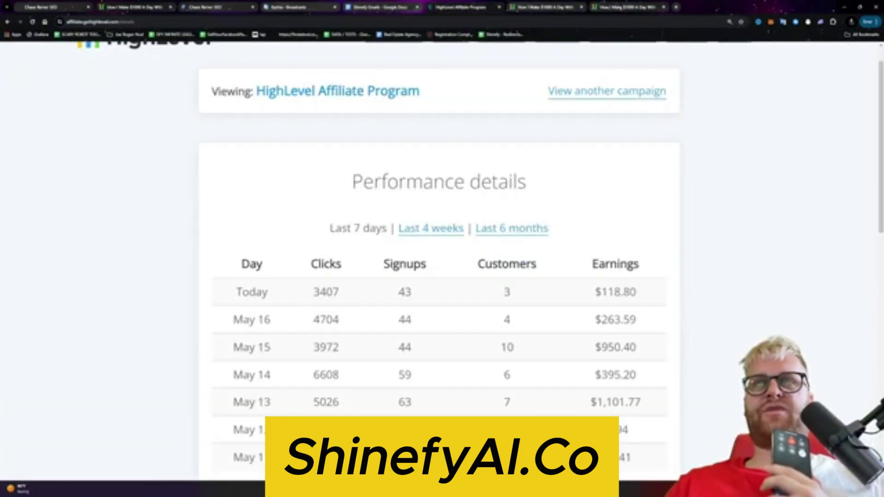
pyautogui.click(32, 22)
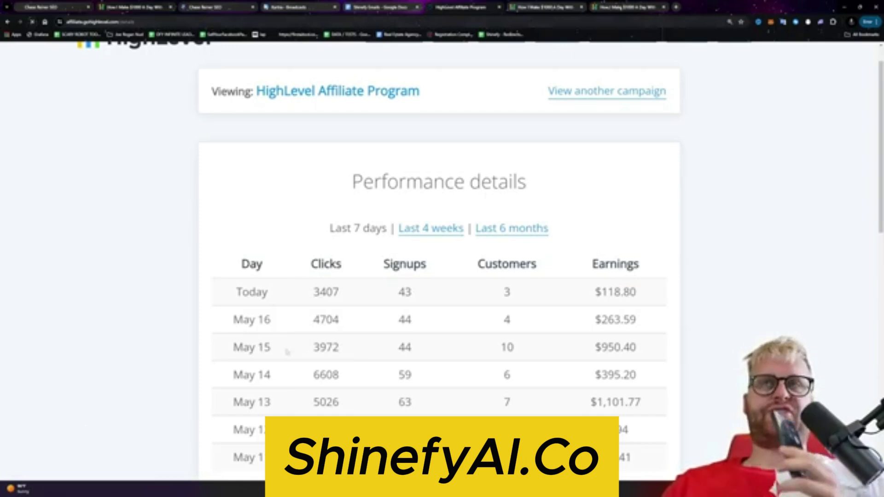
pyautogui.click(375, 7)
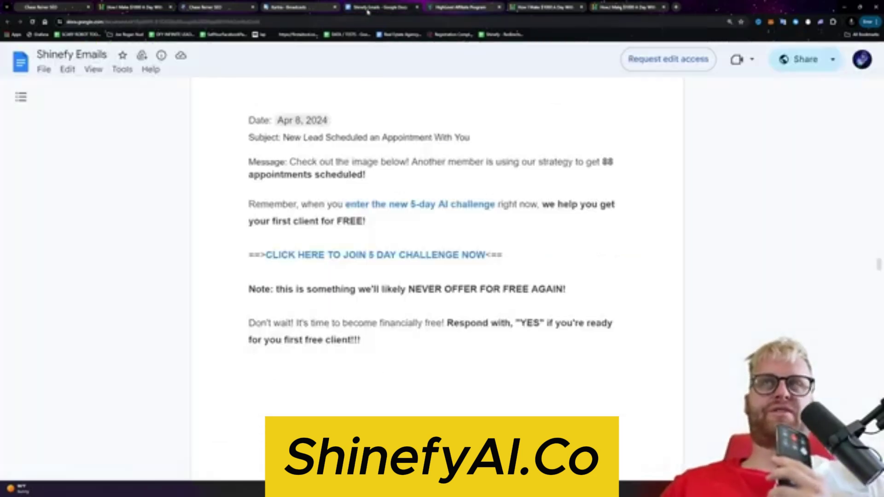
pyautogui.click(445, 9)
pyautogui.click(380, 12)
pyautogui.click(471, 9)
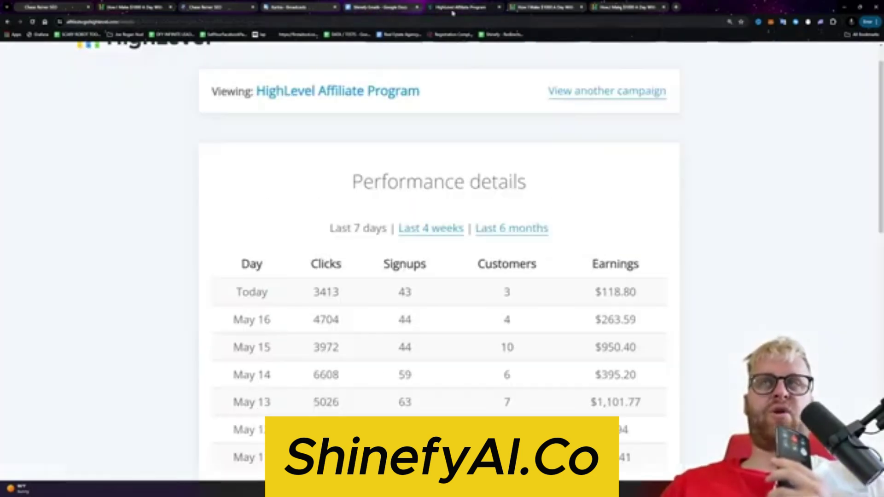
pyautogui.click(380, 12)
pyautogui.click(445, 8)
pyautogui.click(398, 11)
pyautogui.scroll(-15, 458, 297)
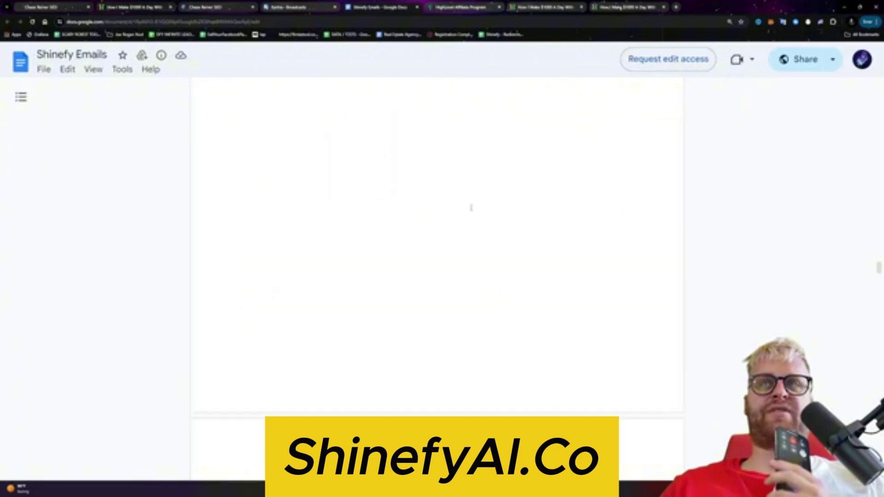
pyautogui.scroll(-5, 458, 300)
pyautogui.scroll(7, 459, 299)
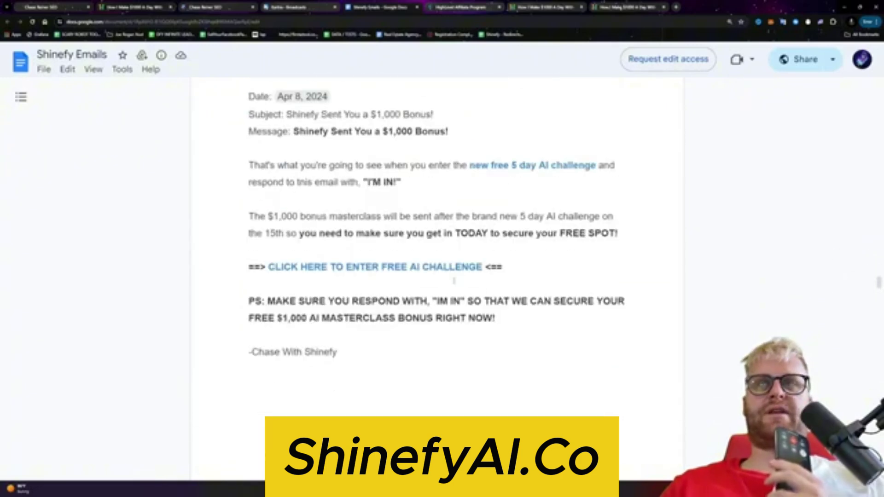
# Step: Compare the affiliate stats with the funnel pages with and without the free-trial popup
pyautogui.click(462, 8)
pyautogui.scroll(-1, 439, 258)
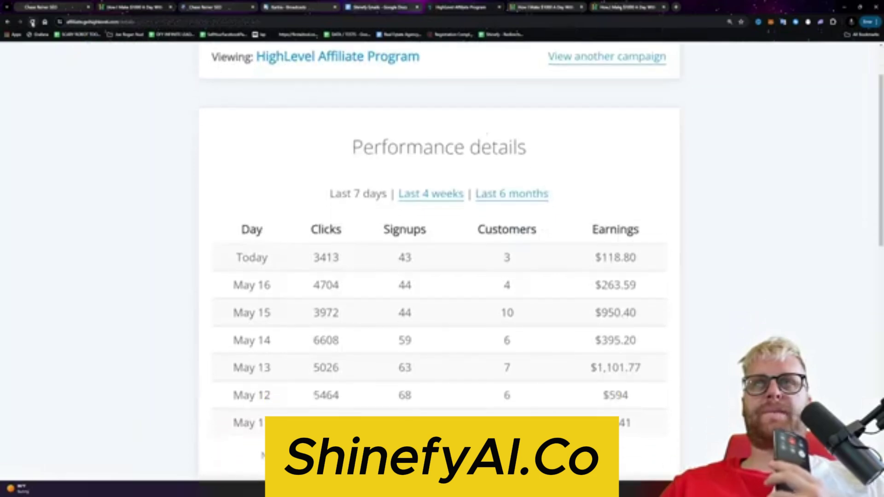
pyautogui.click(518, 9)
pyautogui.click(628, 9)
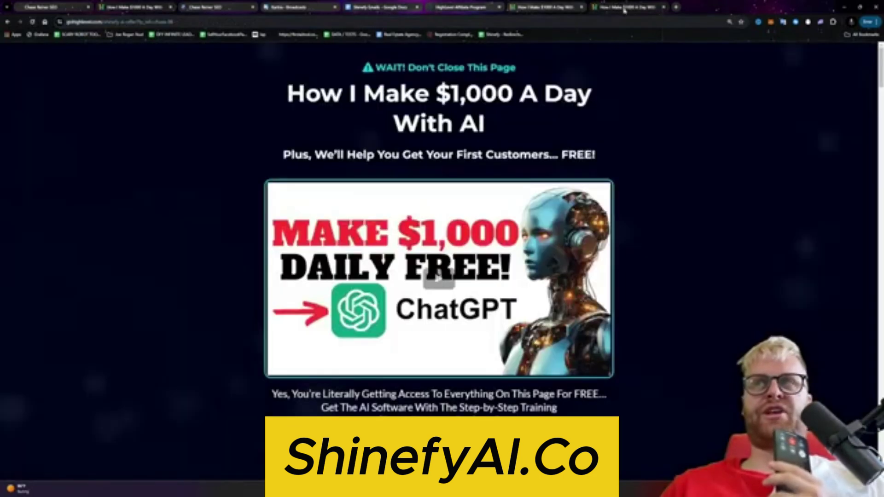
pyautogui.click(516, 11)
pyautogui.click(639, 7)
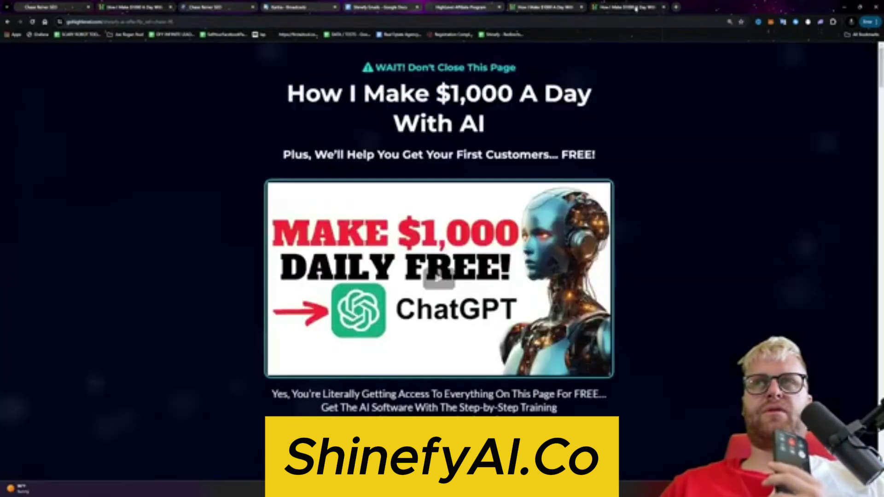
pyautogui.click(540, 5)
pyautogui.click(473, 7)
pyautogui.scroll(2, 494, 115)
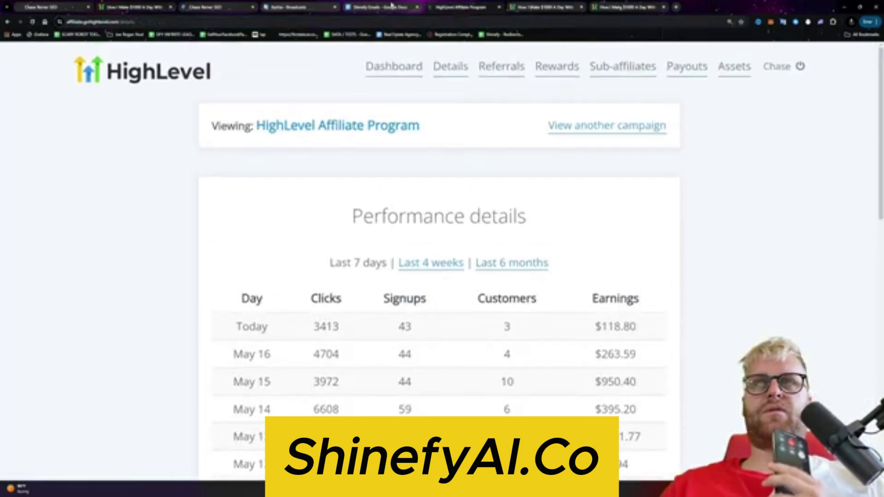
# Step: Scroll the Shinefy Emails document to the Affiliate SuperPromo Leaderboard image
pyautogui.click(385, 7)
pyautogui.scroll(3, 391, 115)
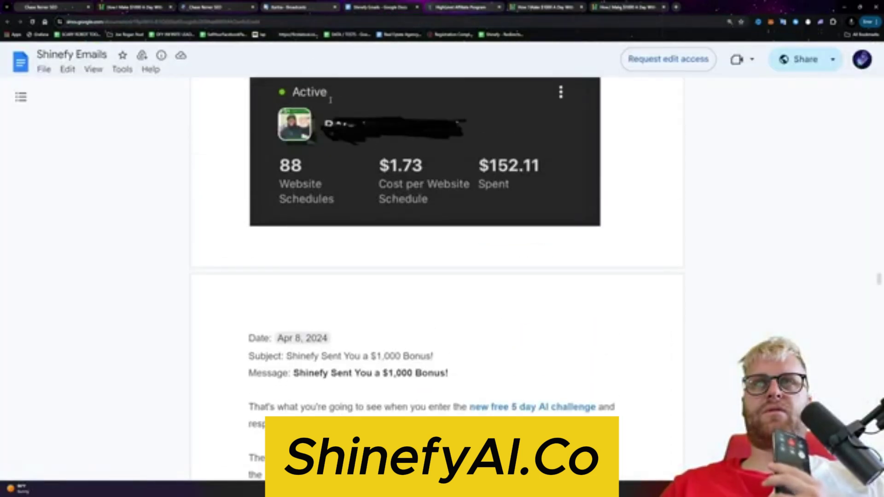
pyautogui.scroll(15, 330, 100)
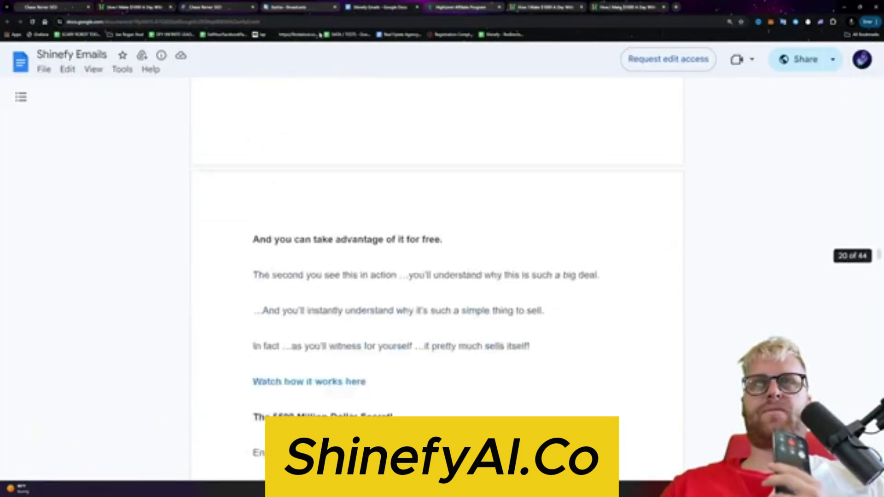
pyautogui.scroll(15, 724, 193)
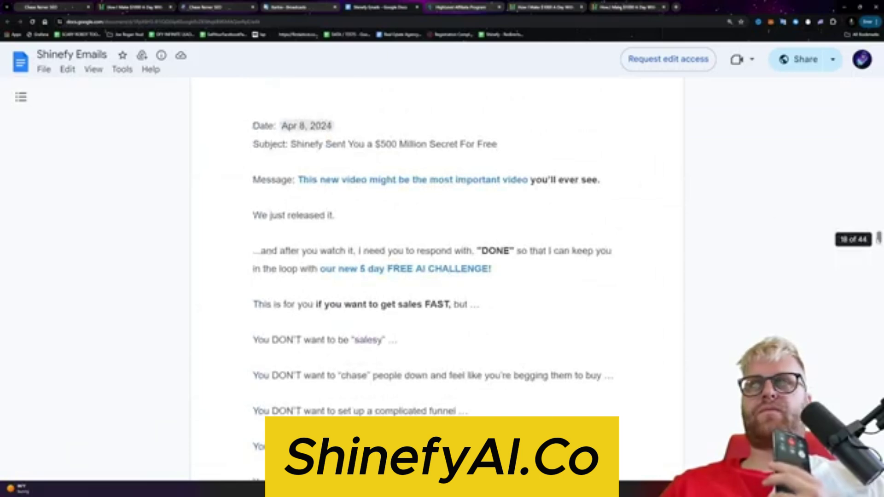
pyautogui.scroll(20, 438, 277)
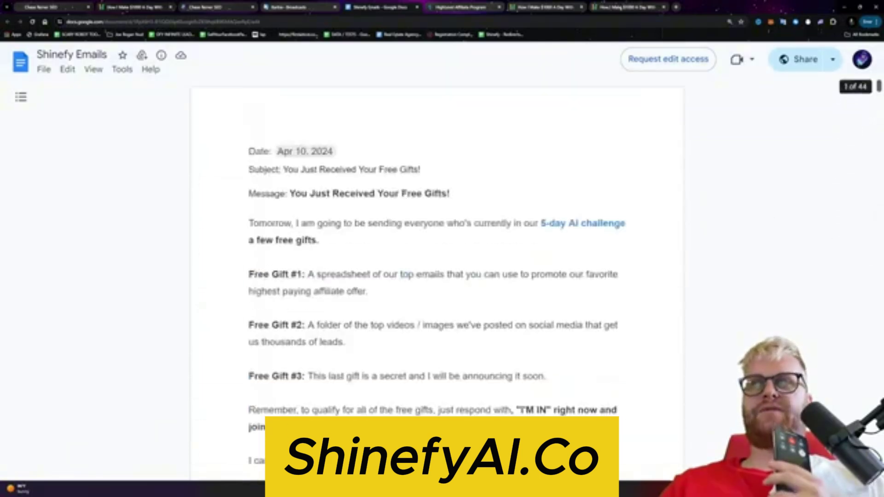
pyautogui.scroll(-20, 261, 428)
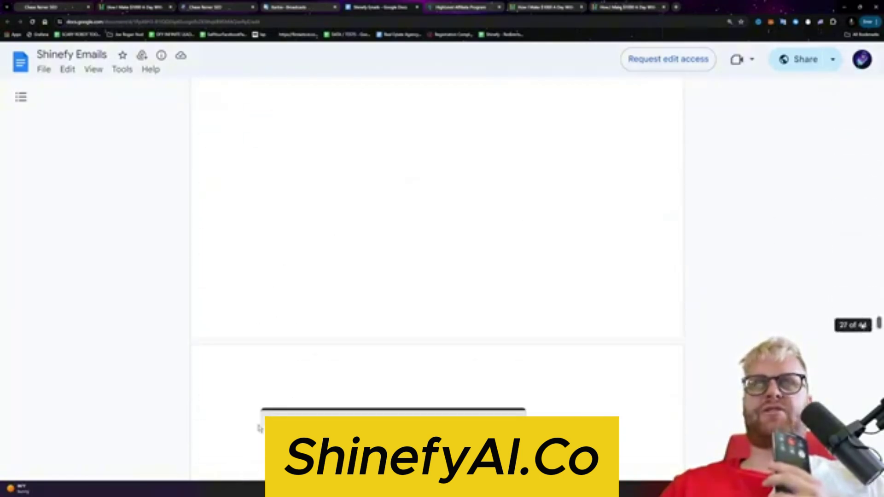
pyautogui.scroll(-12, 260, 428)
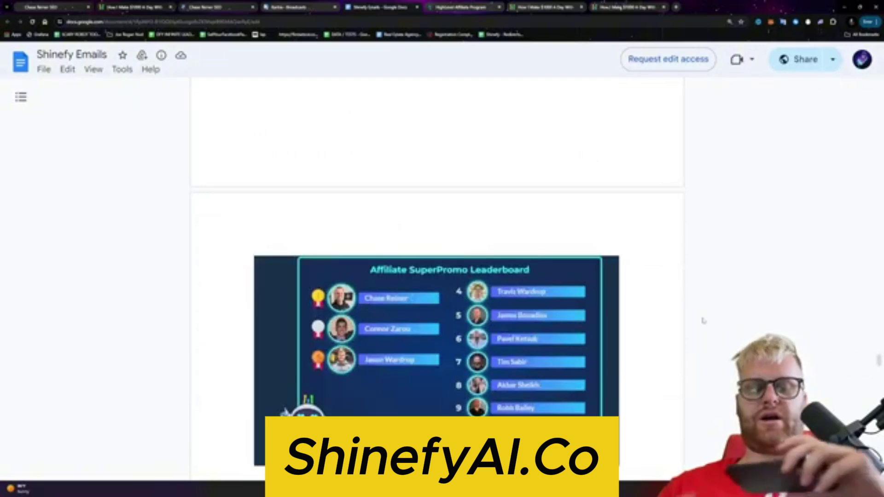
# Step: Close the open email panel and open the Welcome Email step, subject 'Congratulations! Your Free Gift Just Arrived!'
pyautogui.hotkey('ctrl', 'shift', 'Tab')
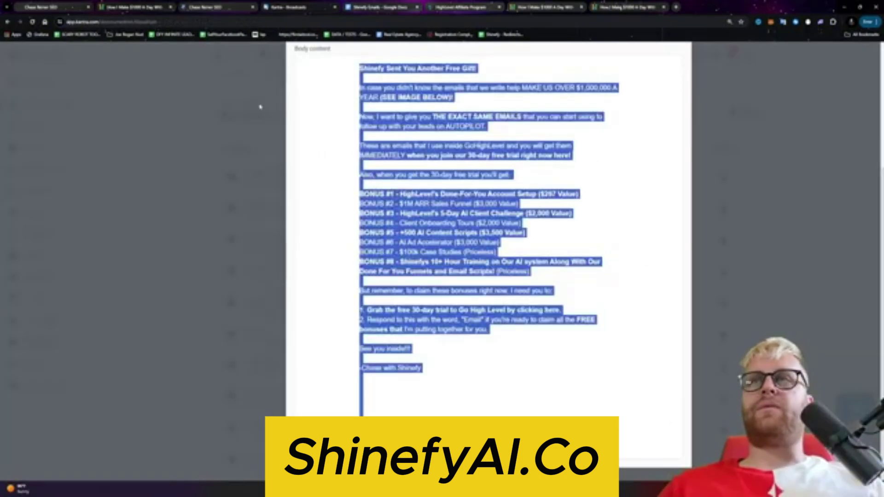
pyautogui.scroll(5, 635, 219)
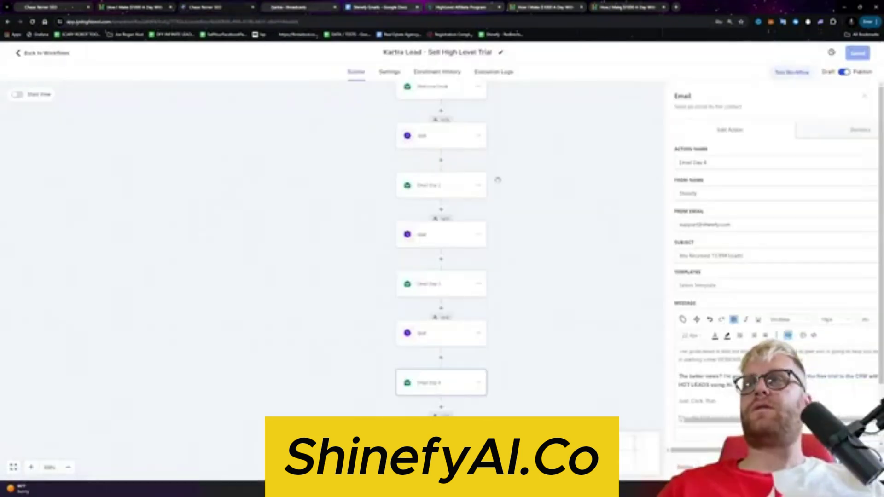
pyautogui.scroll(5, 471, 190)
pyautogui.click(544, 303)
pyautogui.click(431, 266)
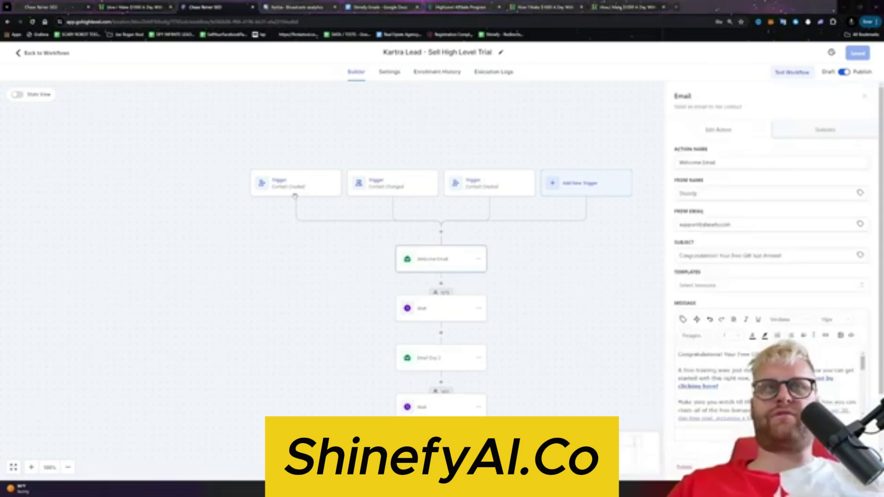
# Step: Review the 'Day 5' free-trial note in Notepad, then hide it again
pyautogui.hotkey('alt', 'Tab')
pyautogui.moveTo(346, 182); pyautogui.dragTo(236, 154)
pyautogui.moveTo(198, 202); pyautogui.dragTo(175, 181)
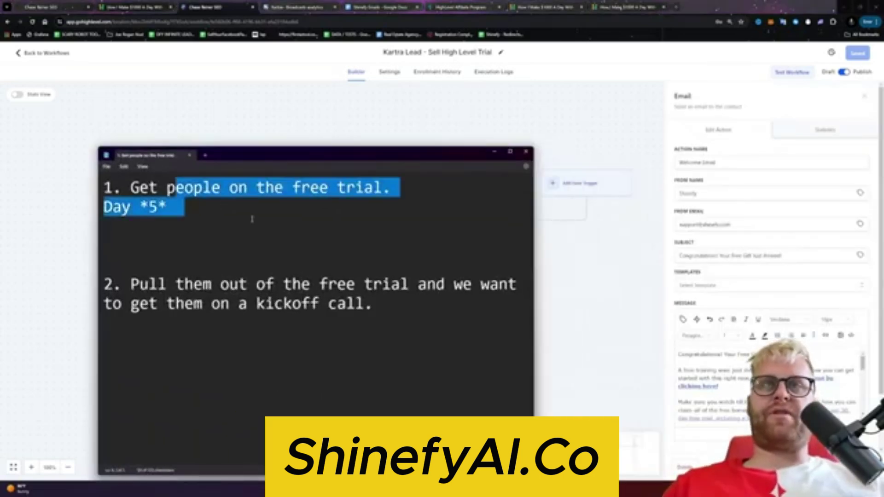
pyautogui.click(257, 233)
pyautogui.moveTo(266, 166); pyautogui.dragTo(256, 163)
pyautogui.moveTo(171, 205); pyautogui.dragTo(121, 206)
pyautogui.click(182, 229)
pyautogui.click(204, 104)
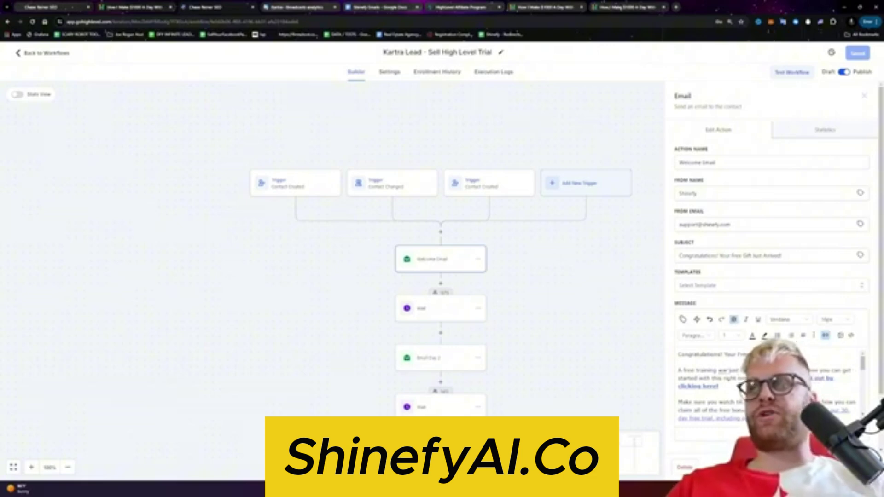
# Step: Test the Welcome Email's offer link in a new tab, confirming the 30-Day Free Trial page loads
pyautogui.click(825, 336)
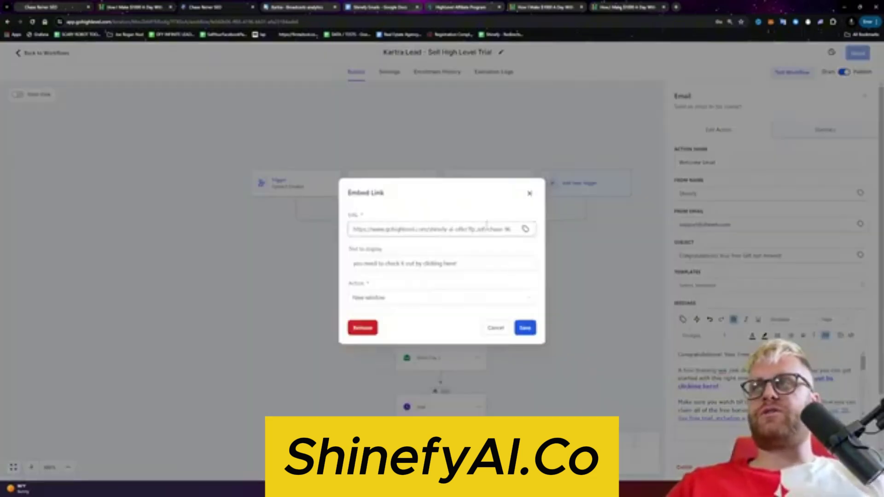
pyautogui.hotkey('ctrl', 'a')
pyautogui.hotkey('ctrl', 'c')
pyautogui.click(676, 6)
pyautogui.hotkey('ctrl', 'v')
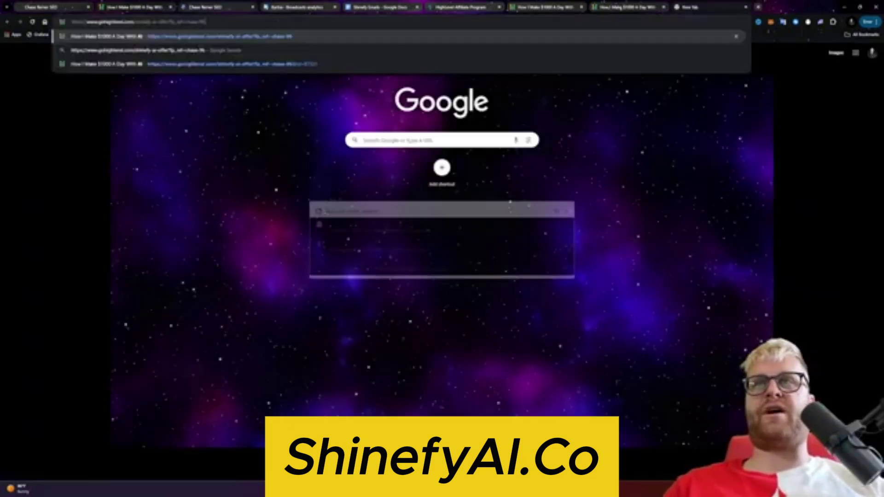
pyautogui.press('Return')
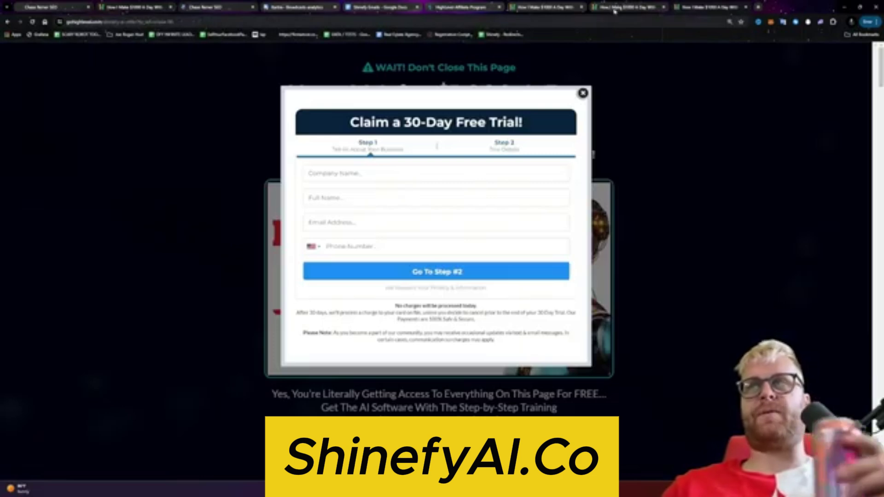
pyautogui.click(616, 8)
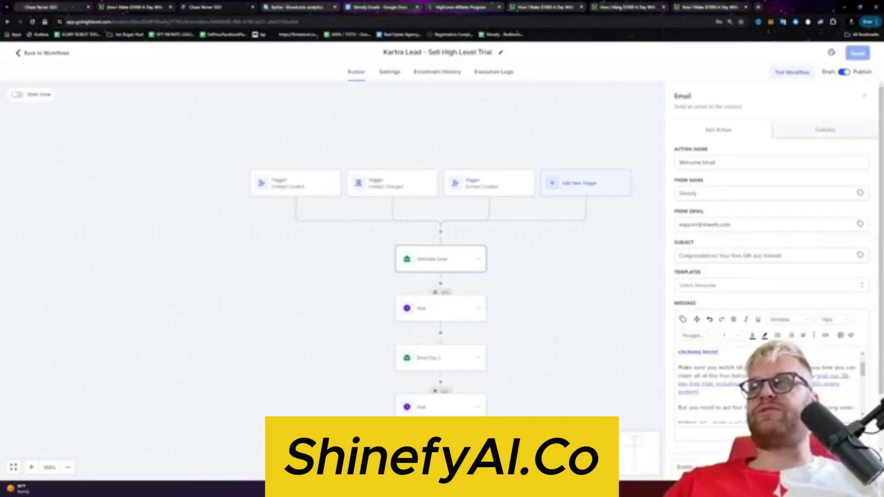
# Step: Delete the extra link text so the link ends at '30-day free trial.'
pyautogui.press('BackSpace')
pyautogui.hotkey('ctrl', 'z')
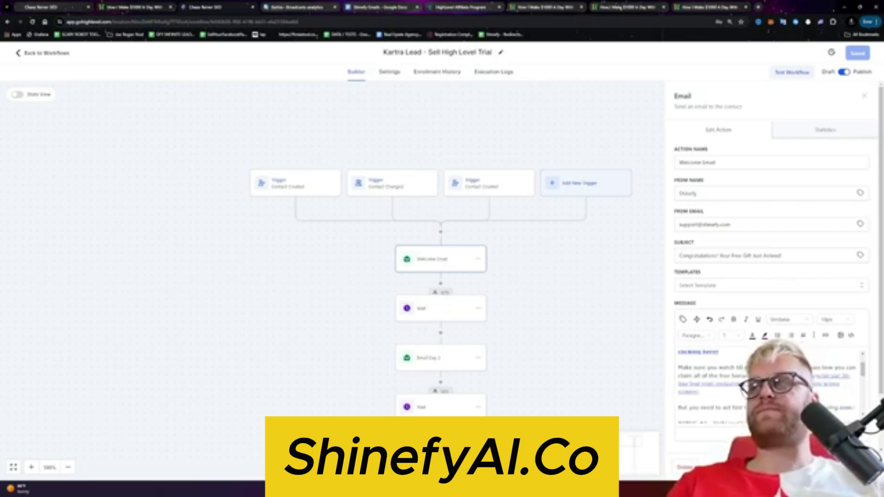
pyautogui.moveTo(699, 392); pyautogui.dragTo(810, 375)
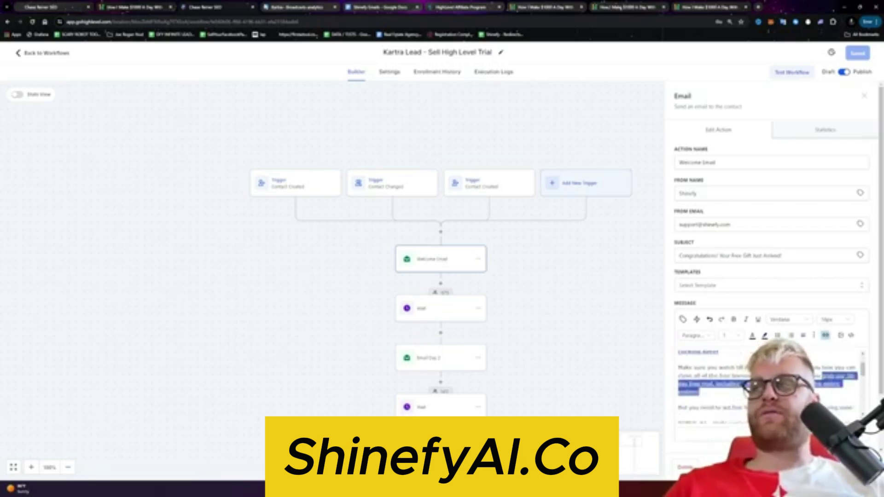
pyautogui.press('BackSpace')
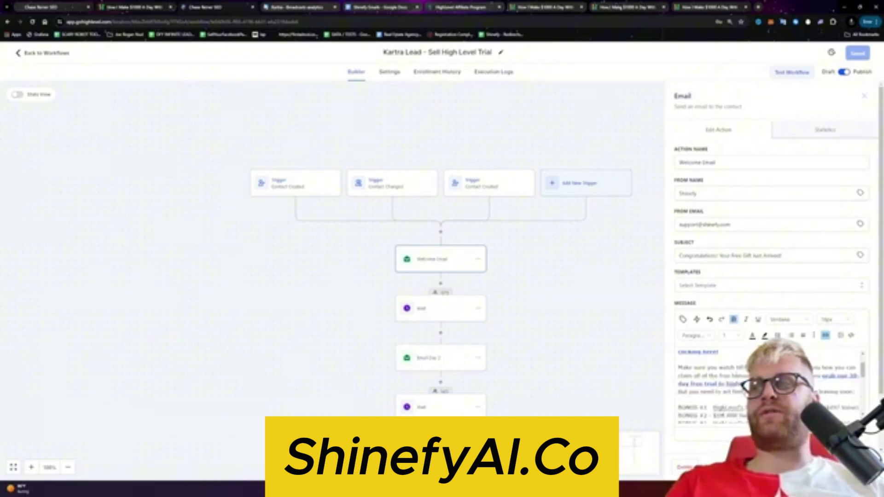
# Step: Remove the leading words and bold the 'You need to act fast' line, then close the settings
pyautogui.scroll(-2, 767, 387)
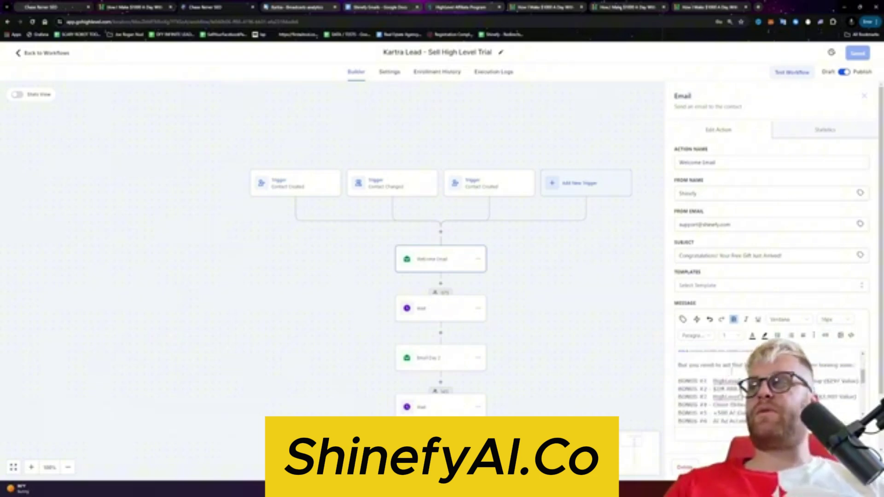
pyautogui.moveTo(697, 365); pyautogui.dragTo(686, 365)
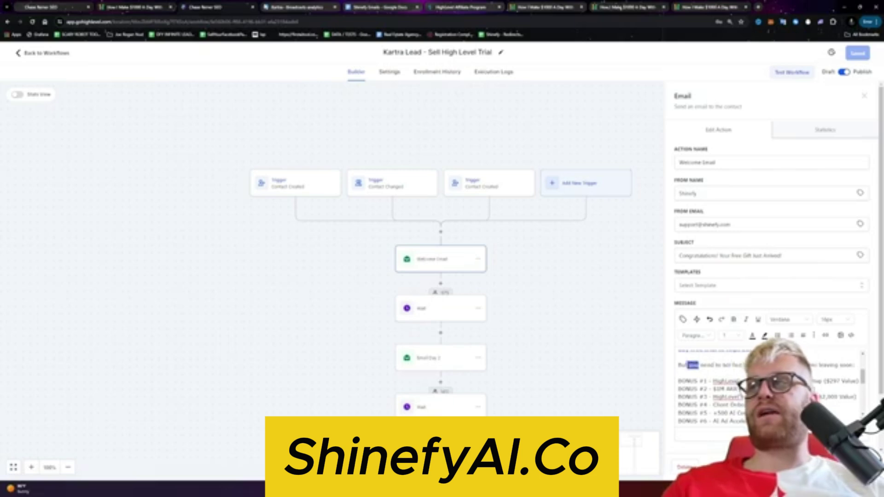
pyautogui.press('BackSpace')
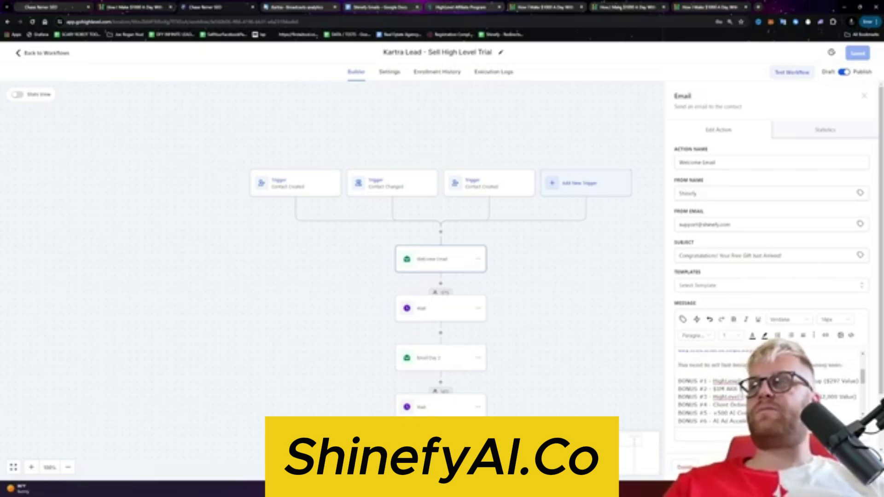
pyautogui.hotkey('shift', 'End')
pyautogui.hotkey('ctrl', 'b')
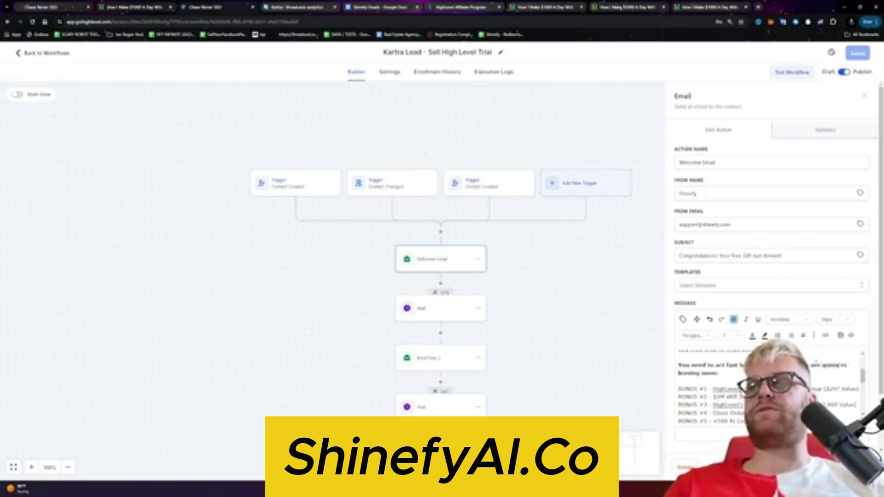
pyautogui.scroll(-2, 817, 362)
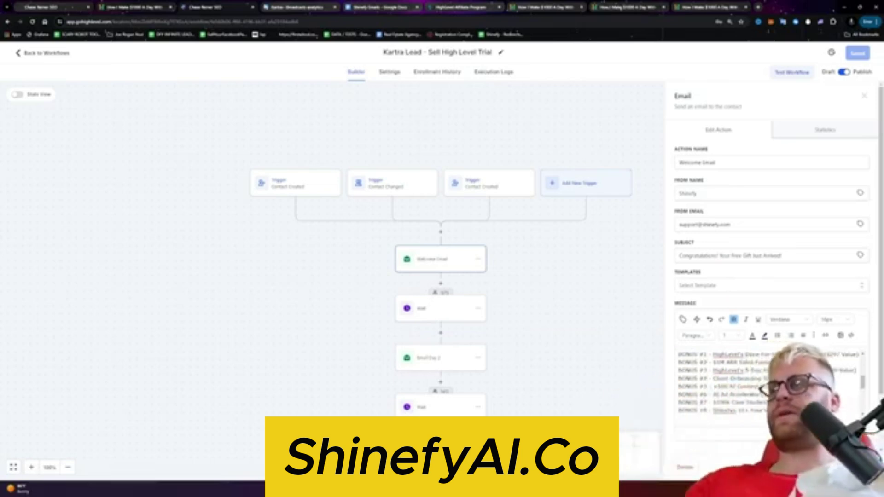
pyautogui.click(470, 369)
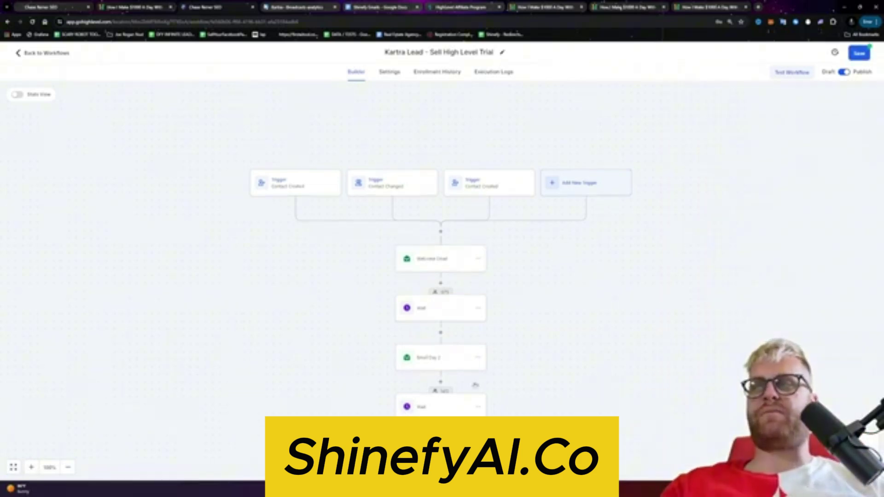
pyautogui.scroll(-2, 468, 391)
# Step: Append 'by claiming the 30 day free trial' to the Welcome Email's 'Get started…HERE!' line
pyautogui.click(450, 396)
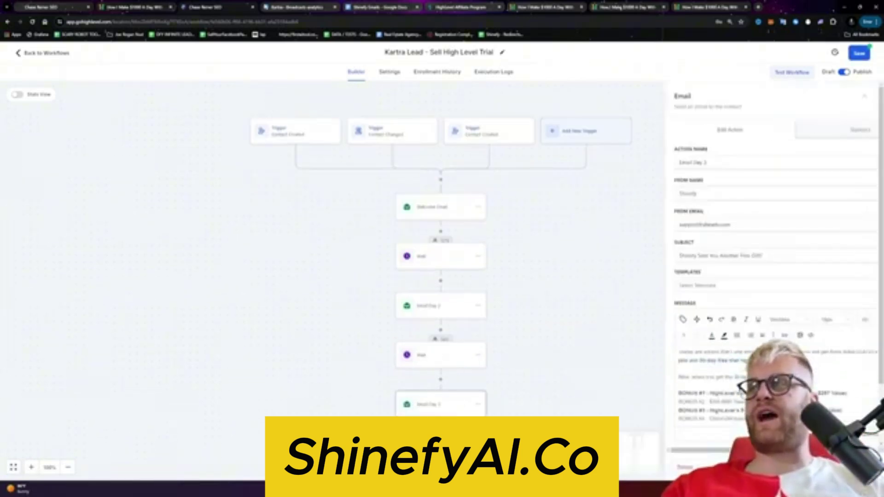
pyautogui.click(441, 206)
pyautogui.scroll(2, 729, 380)
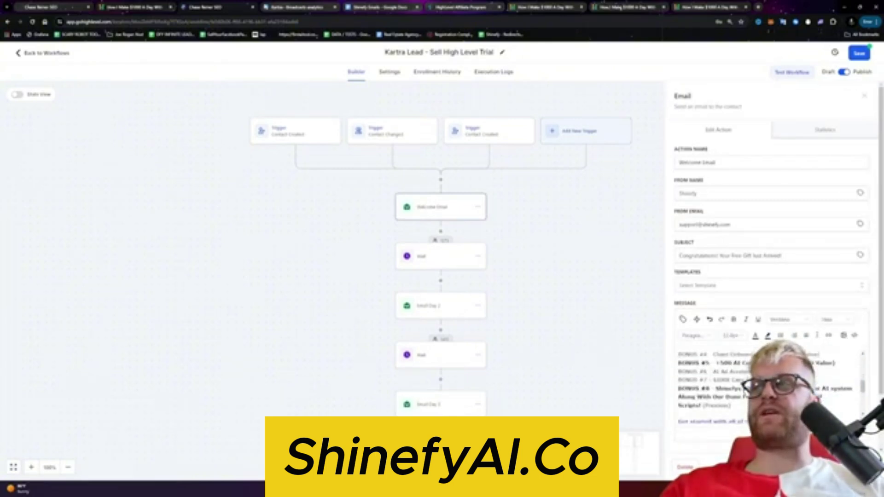
pyautogui.scroll(-5, 737, 387)
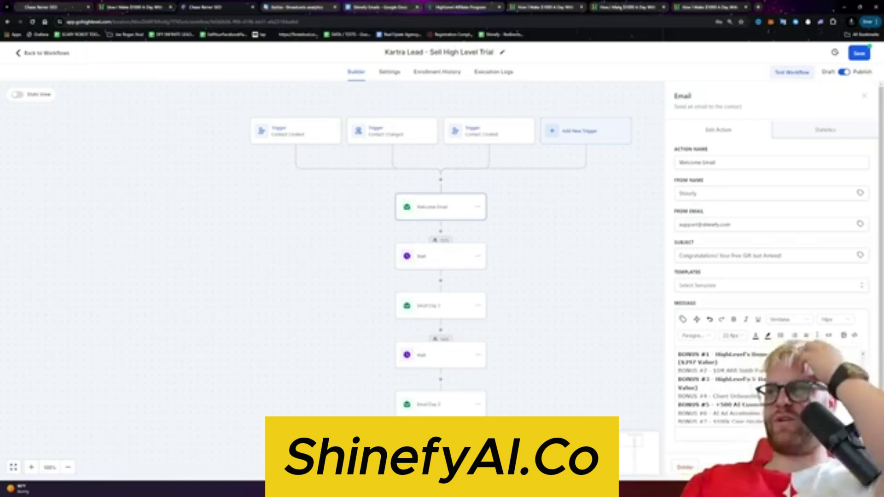
pyautogui.scroll(-2, 719, 387)
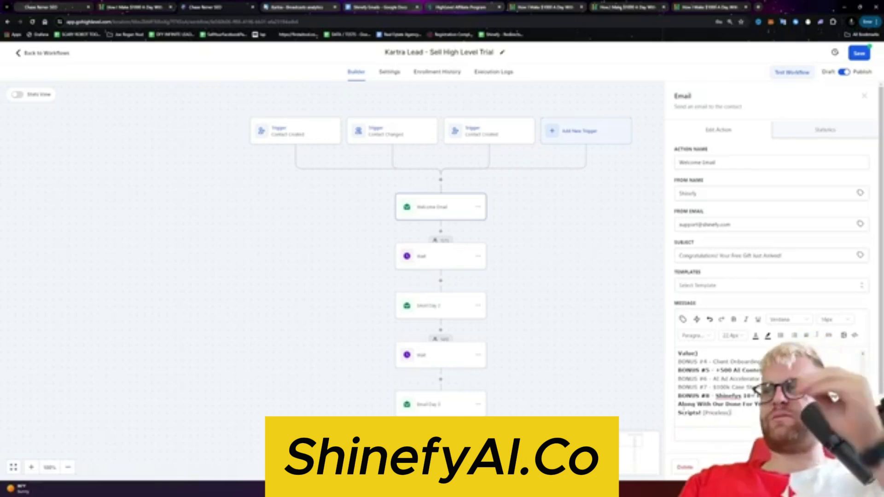
pyautogui.scroll(-2, 718, 387)
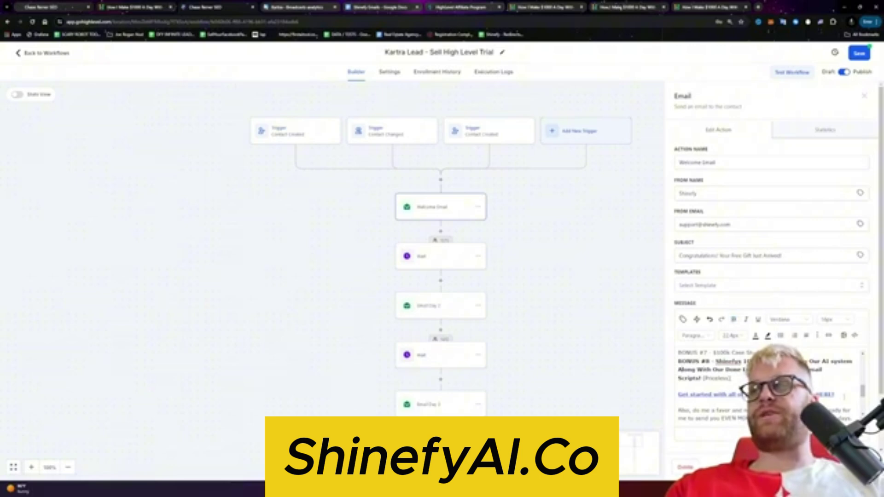
pyautogui.tripleClick(709, 394)
pyautogui.click(844, 396)
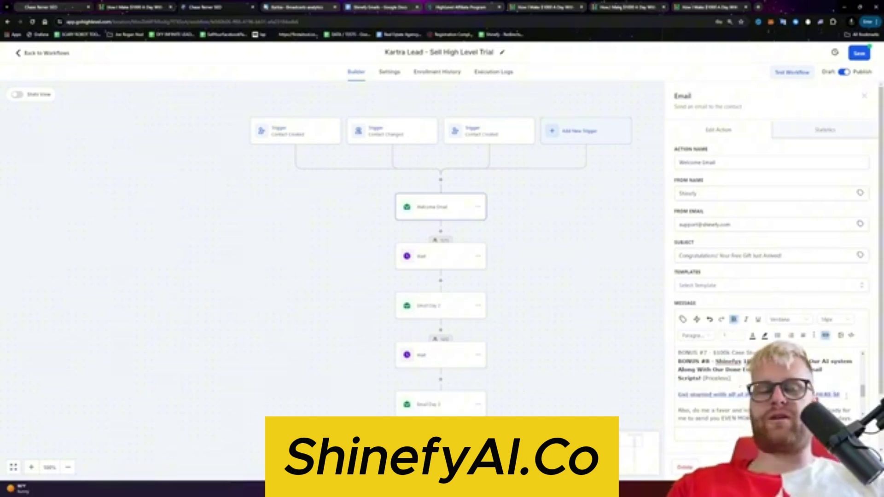
pyautogui.write('...')
pyautogui.write('aiming it')
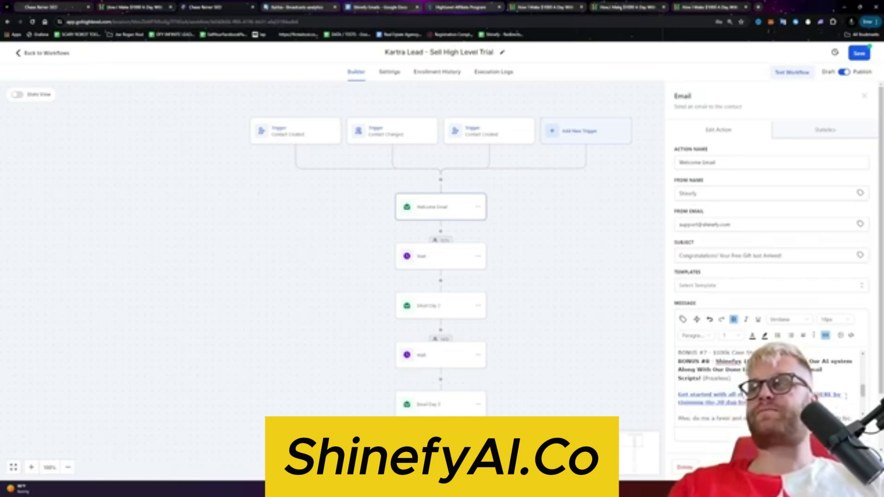
pyautogui.scroll(-1, 846, 396)
pyautogui.tripleClick(846, 391)
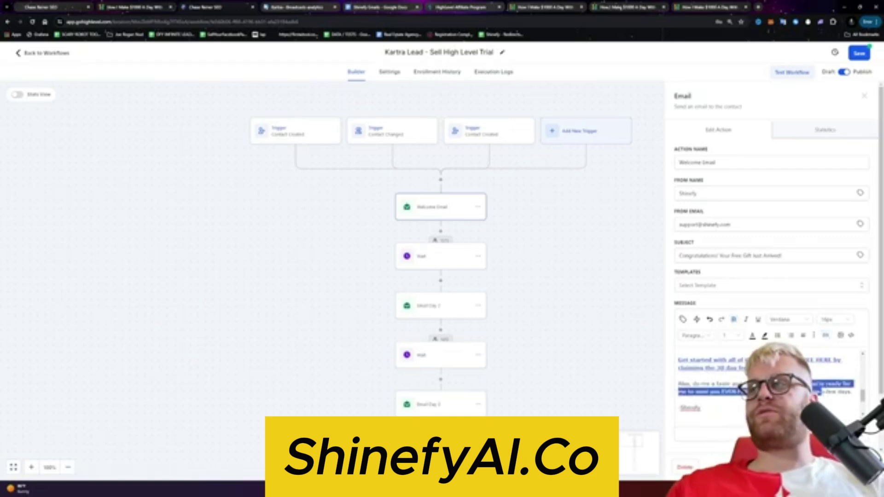
pyautogui.click(855, 397)
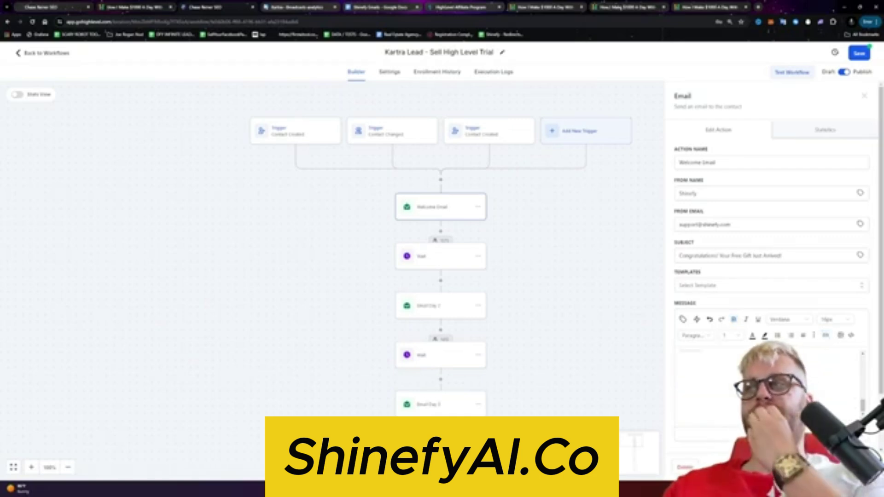
pyautogui.click(865, 96)
# Step: Save the workflow and set the first Wait after the Welcome Email to 6 hours
pyautogui.click(442, 256)
pyautogui.click(464, 310)
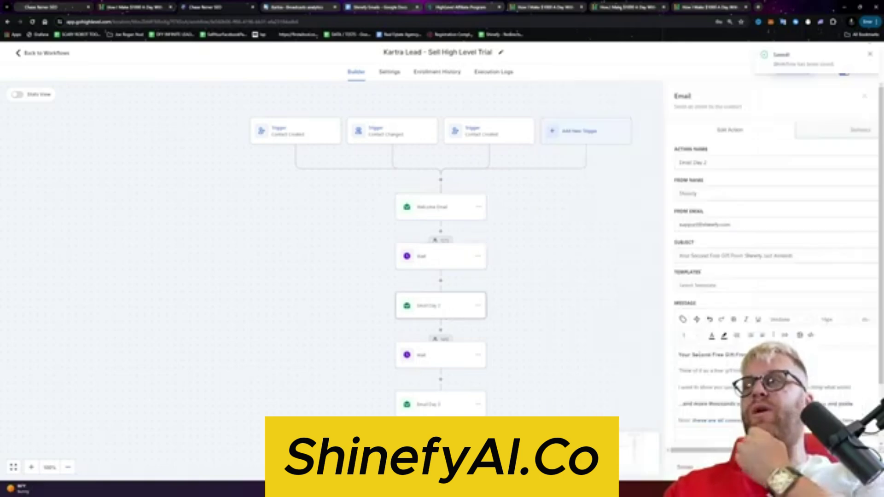
pyautogui.click(451, 261)
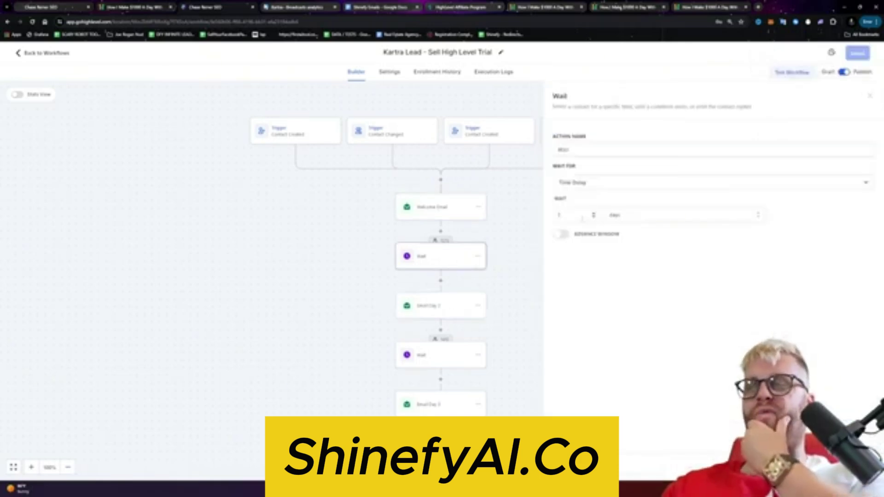
pyautogui.click(572, 215)
pyautogui.click(645, 217)
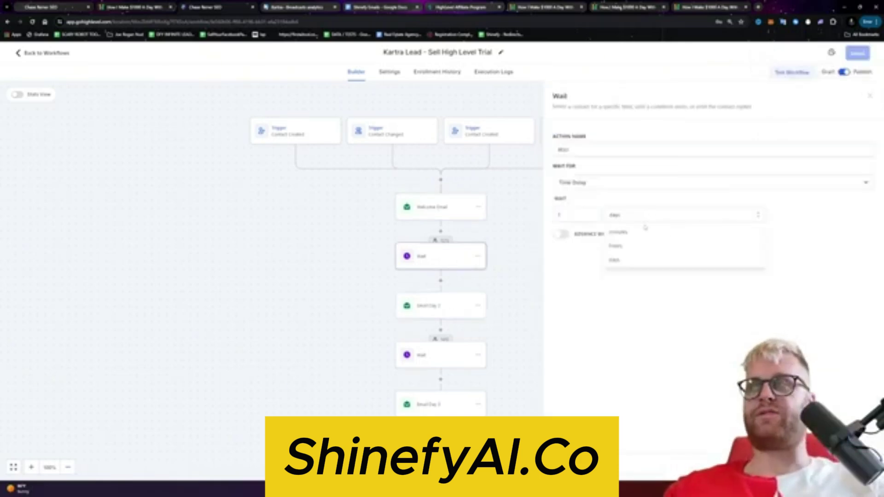
pyautogui.click(650, 260)
pyautogui.click(592, 217)
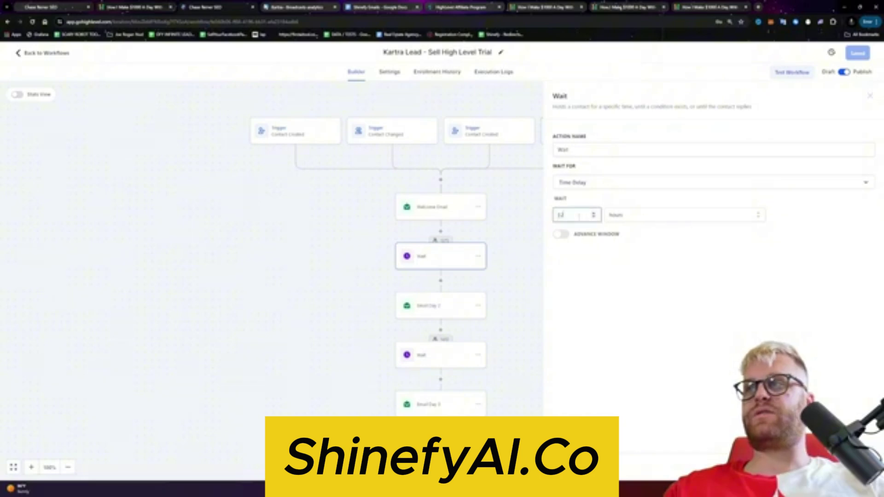
pyautogui.write('6')
pyautogui.click(727, 295)
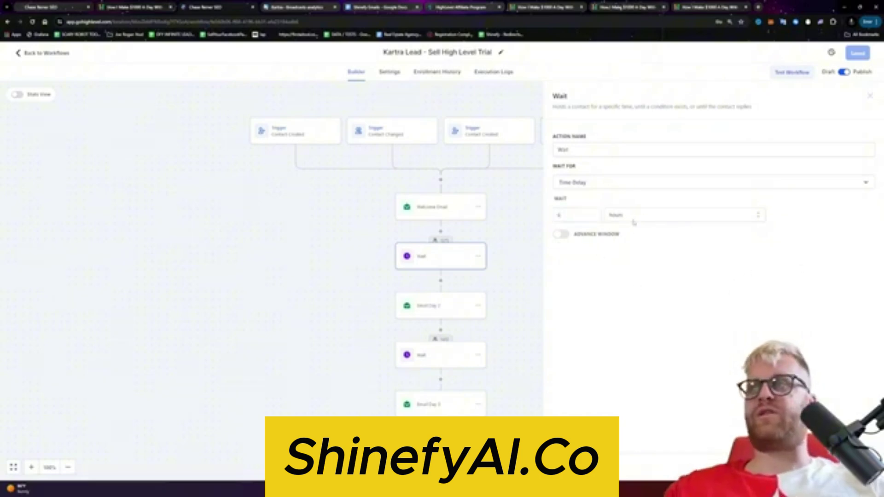
pyautogui.click(567, 215)
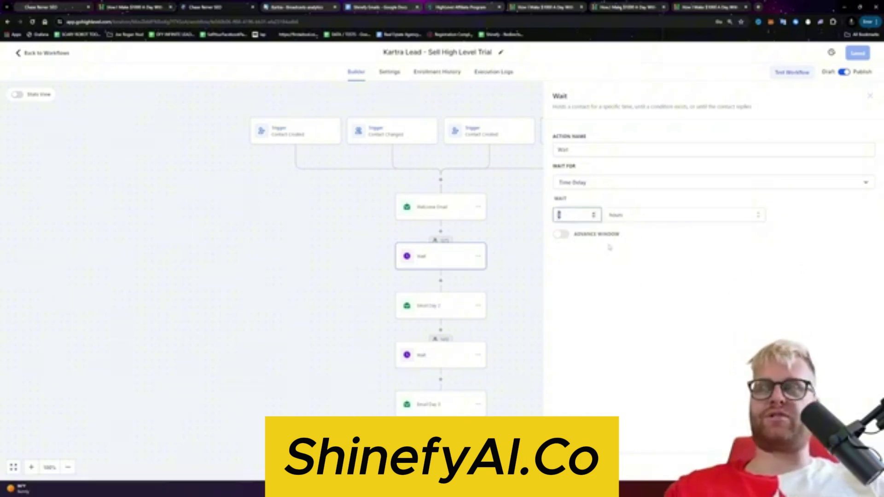
pyautogui.click(659, 321)
pyautogui.click(857, 53)
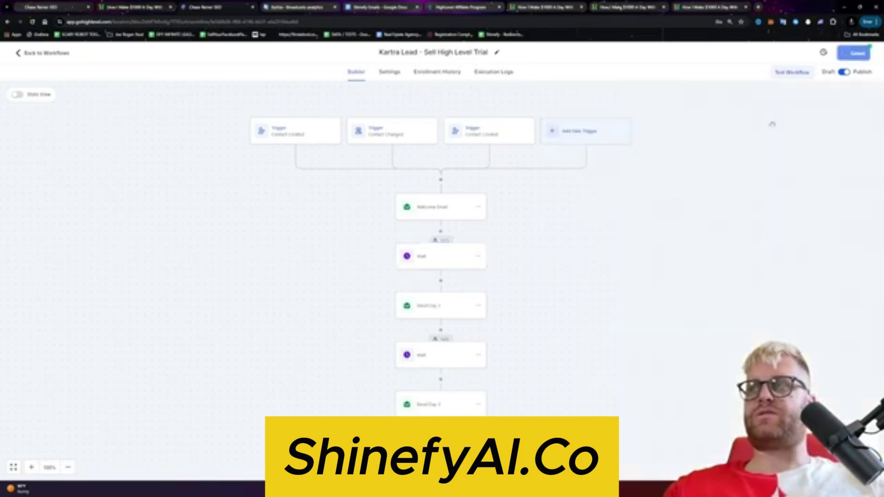
# Step: Replace Email Day 2's free-gift opening lines with 'Spent want to show you precisely you how copy and'
pyautogui.click(445, 304)
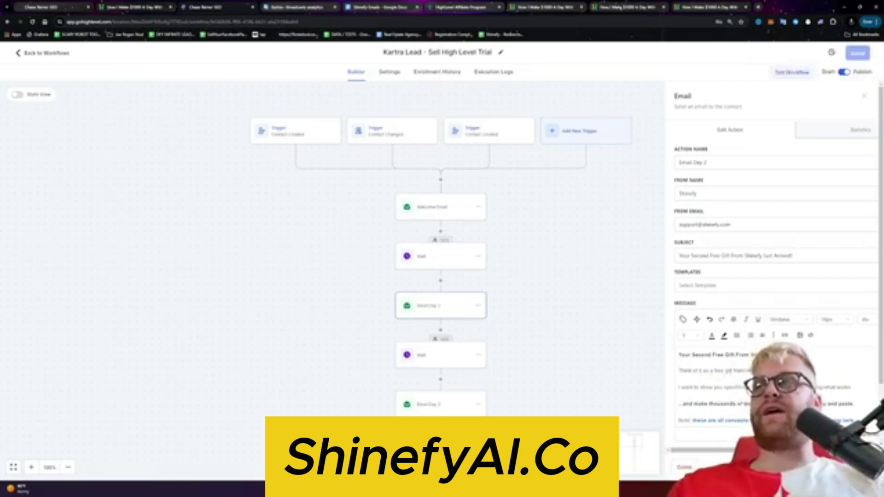
pyautogui.tripleClick(708, 373)
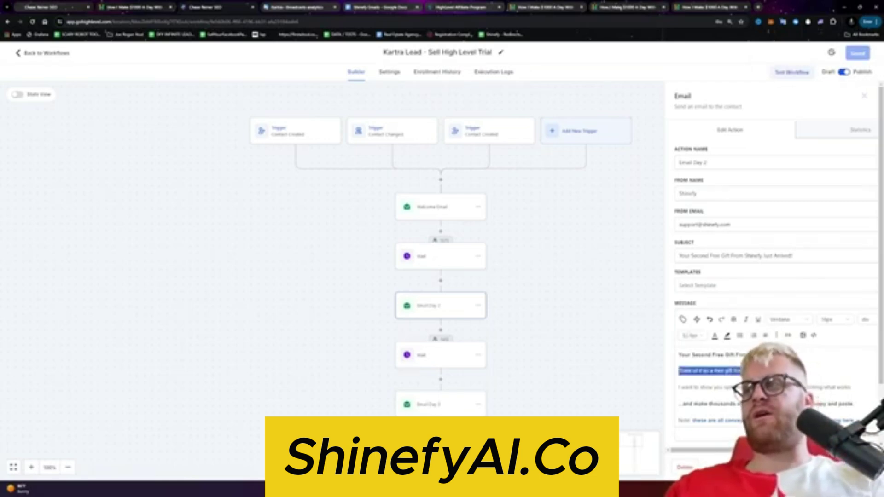
pyautogui.press('BackSpace')
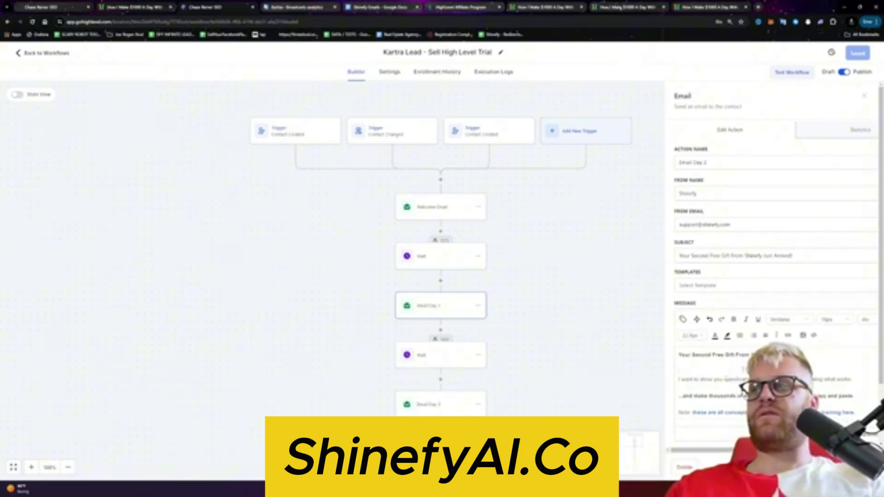
pyautogui.tripleClick(708, 379)
pyautogui.press('BackSpace')
pyautogui.click(534, 311)
pyautogui.click(466, 311)
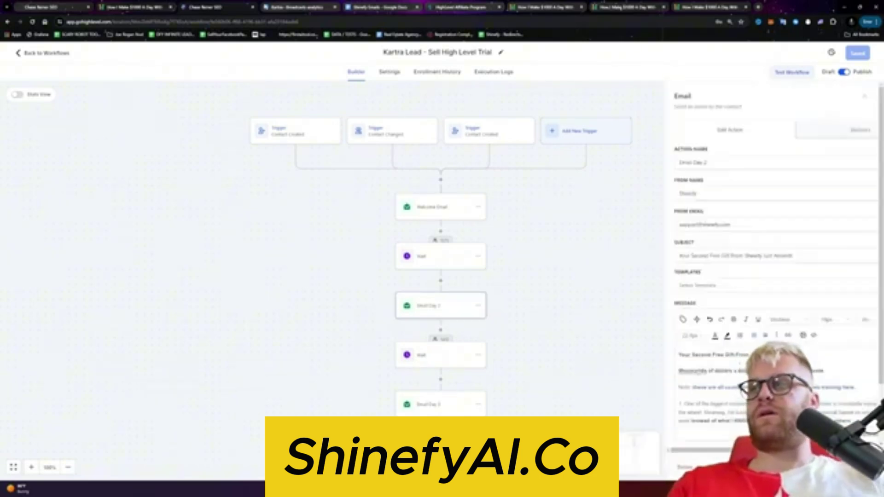
pyautogui.write('Spent want to show you ')
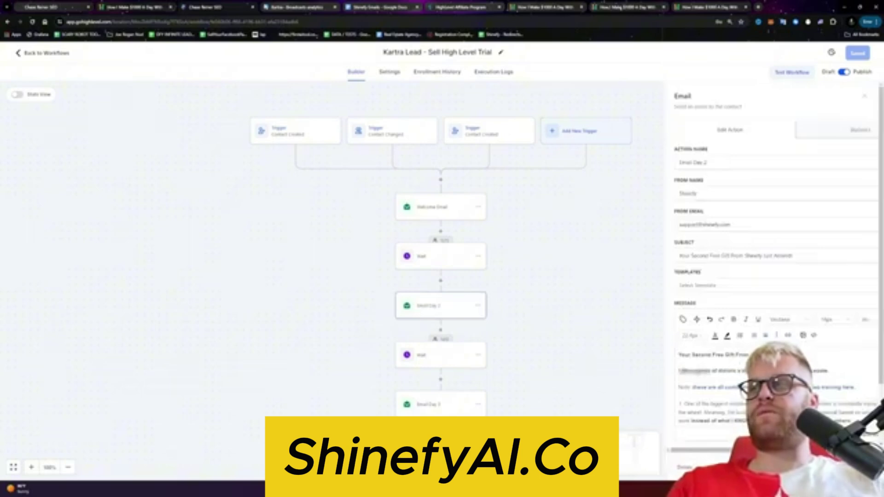
pyautogui.write('precisely ')
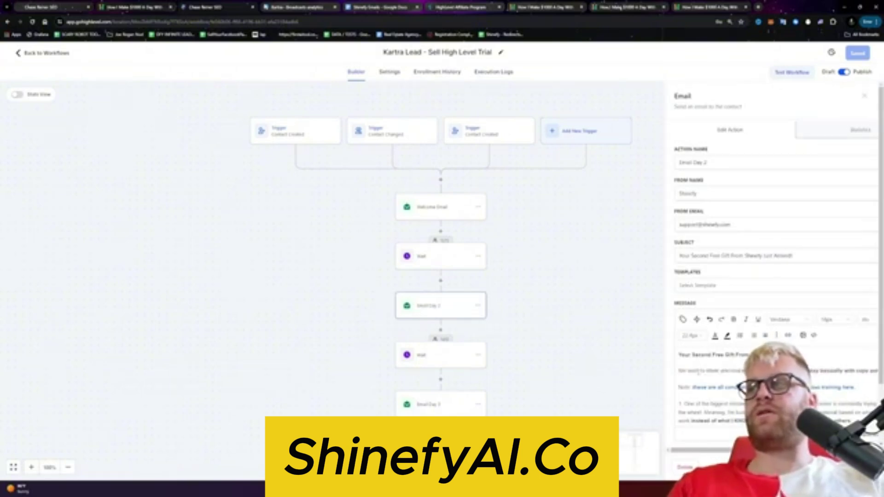
pyautogui.write('you how ')
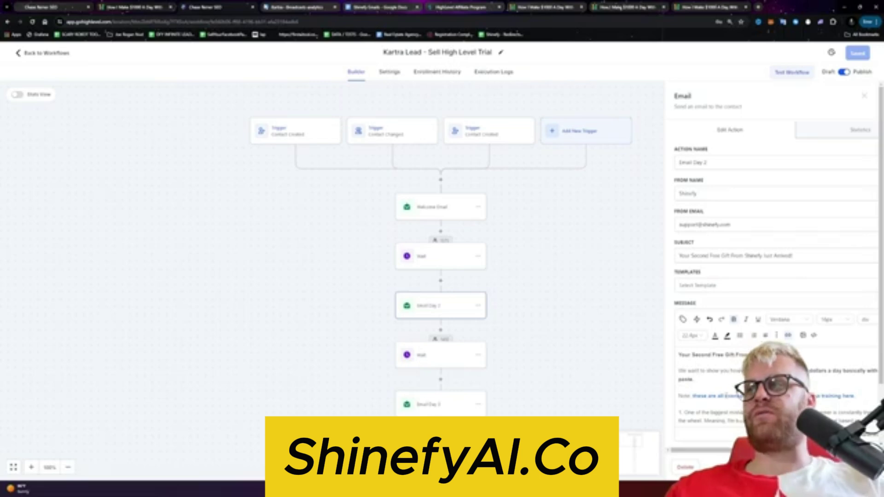
pyautogui.write('copy and')
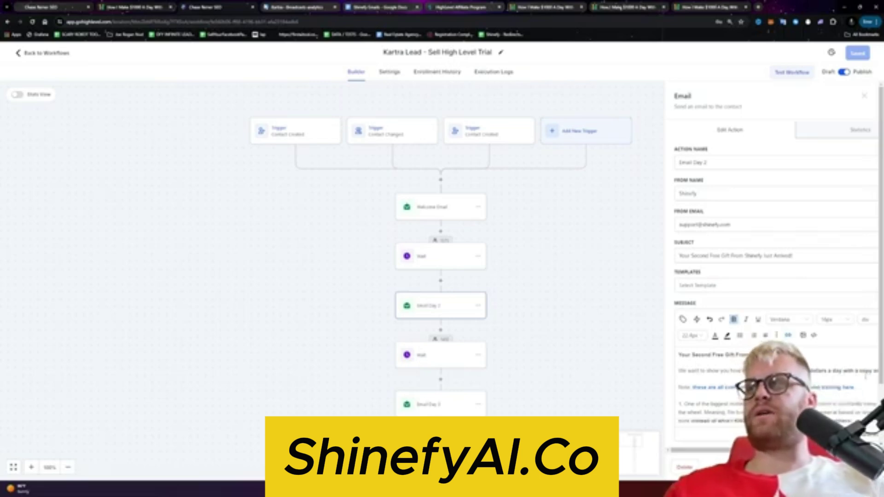
pyautogui.hscroll(2, 772, 265)
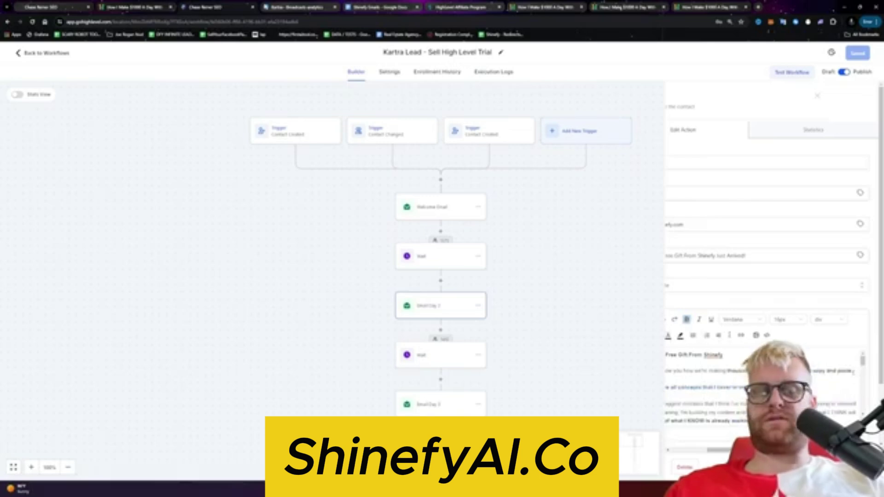
pyautogui.hscroll(-3, 771, 265)
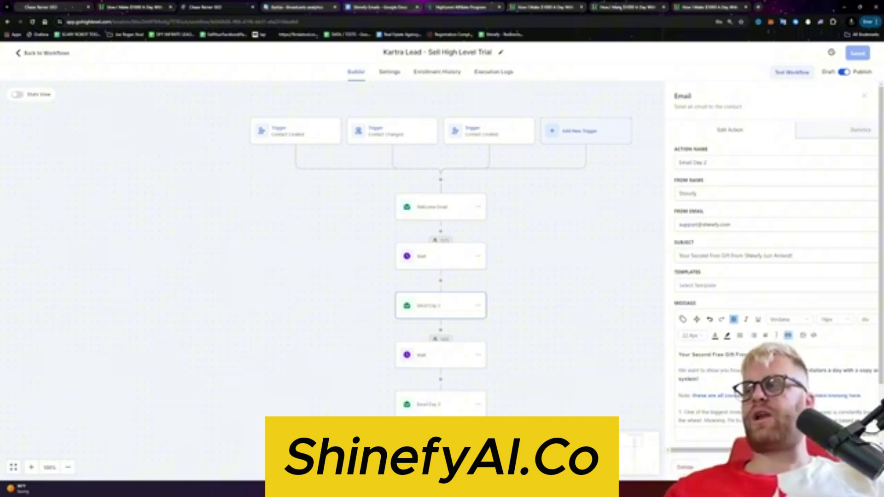
pyautogui.scroll(-1, 774, 392)
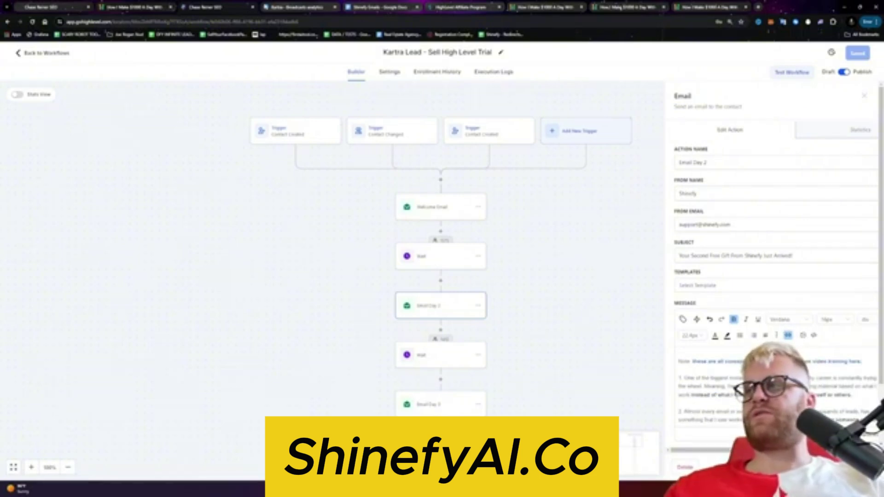
# Step: Tidy the text under the 'Note:' line in Email Day 2
pyautogui.press('Return')
pyautogui.write('Id')
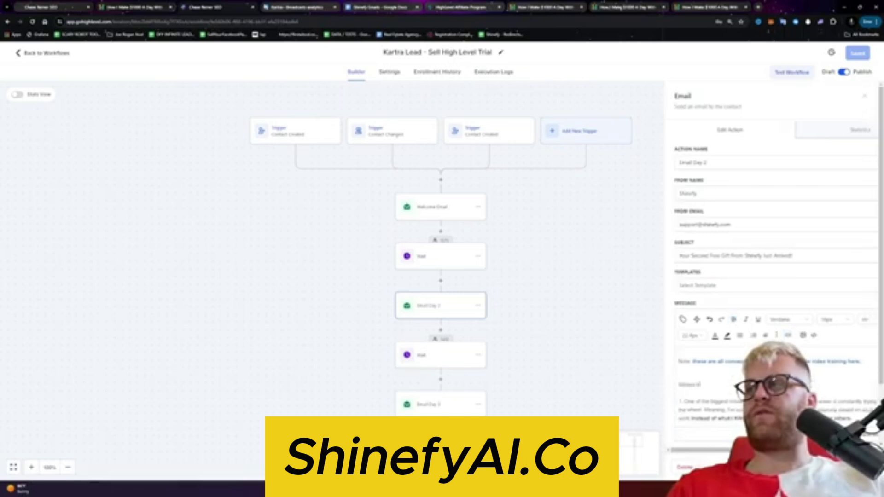
pyautogui.write(' the barrel')
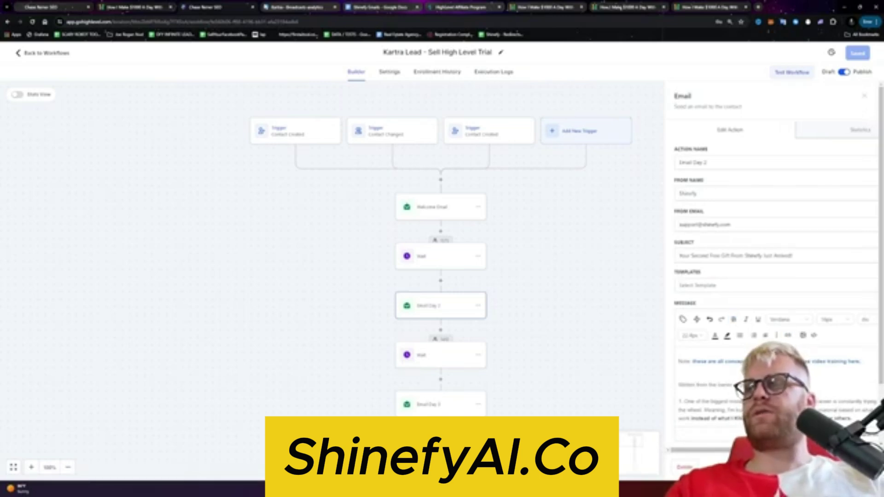
pyautogui.press('BackSpace')
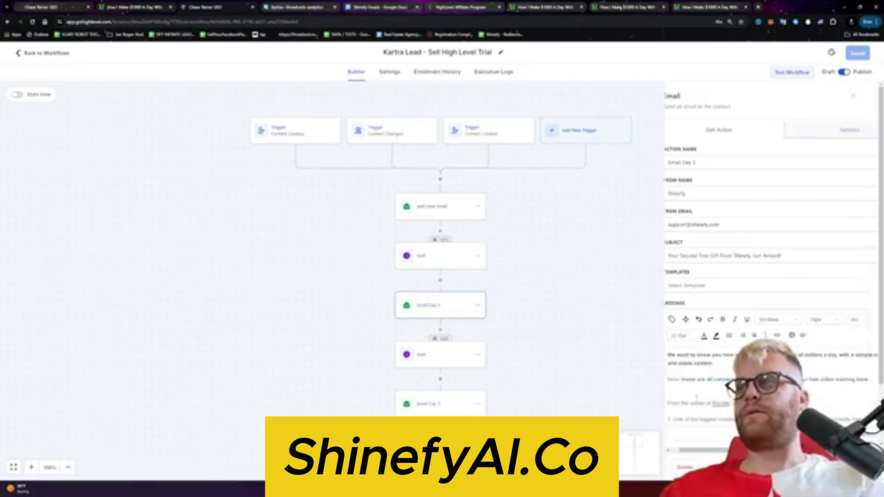
pyautogui.scroll(-5, 769, 387)
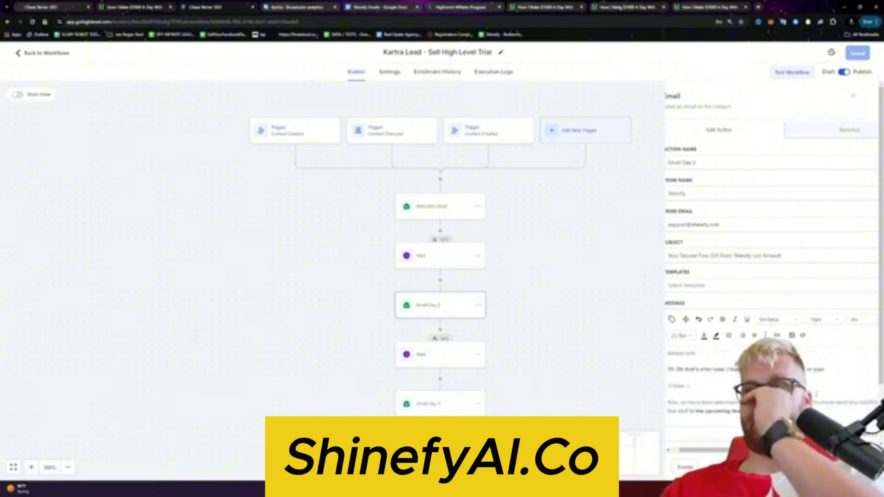
pyautogui.scroll(5, 770, 387)
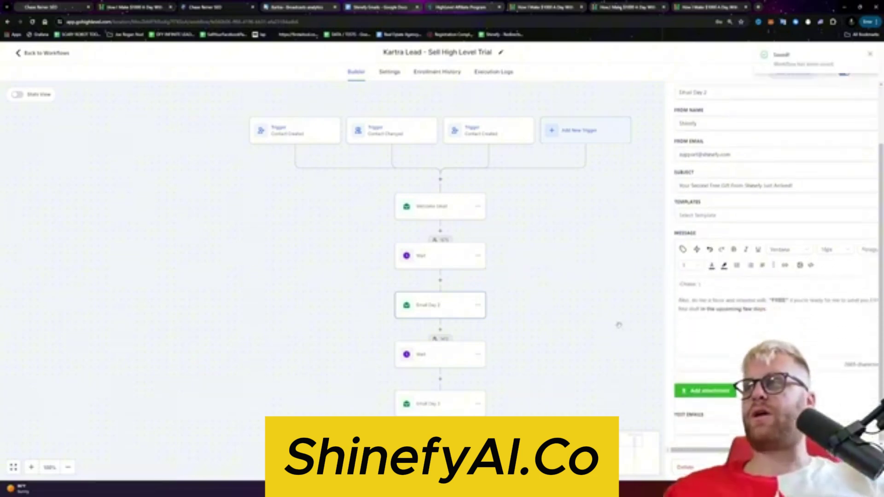
# Step: Review the Days setting and unit choices of the wait after Email Day 2, leaving it unchanged
pyautogui.click(446, 355)
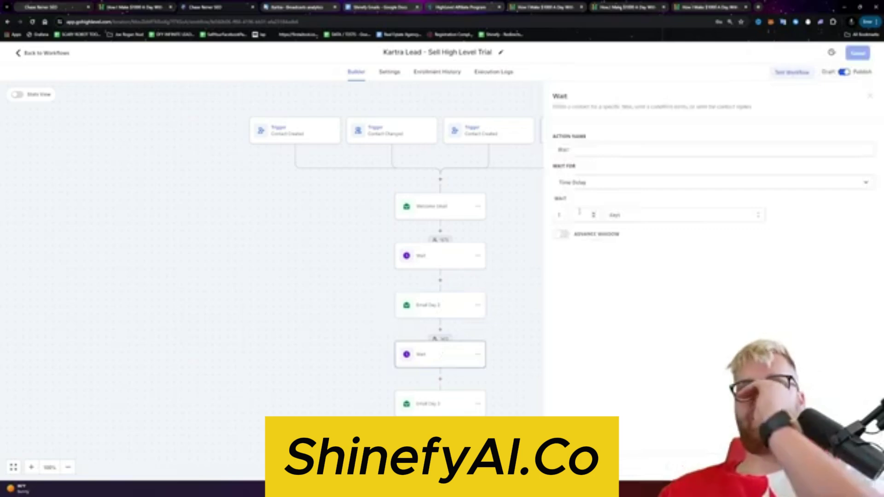
pyautogui.click(612, 215)
pyautogui.click(589, 214)
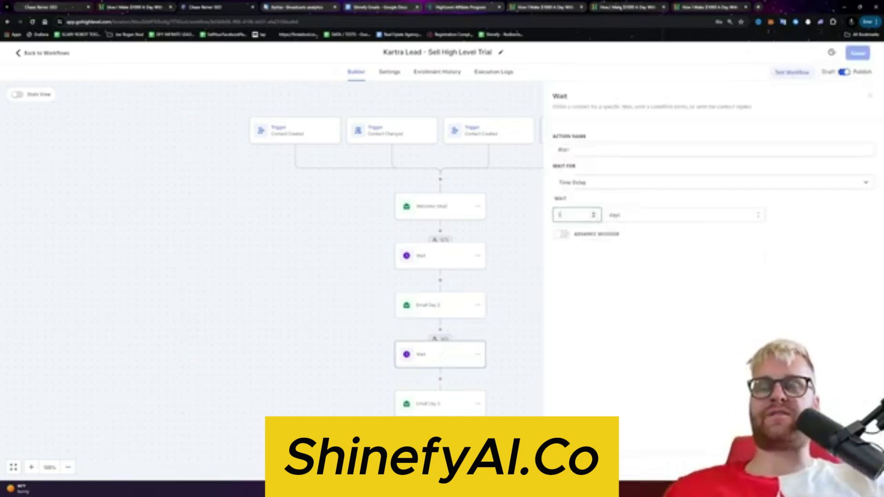
pyautogui.click(613, 221)
pyautogui.click(527, 314)
# Step: Open the Email Day 3 message for editing
pyautogui.scroll(-1, 449, 319)
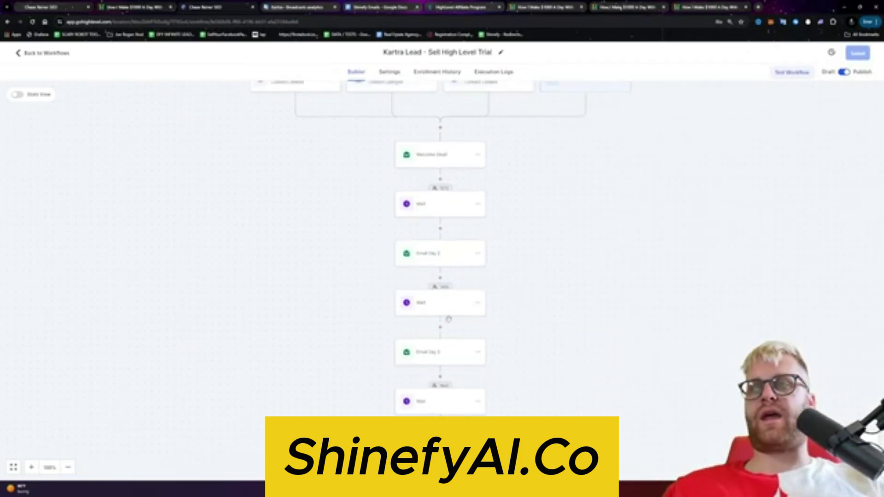
pyautogui.click(442, 353)
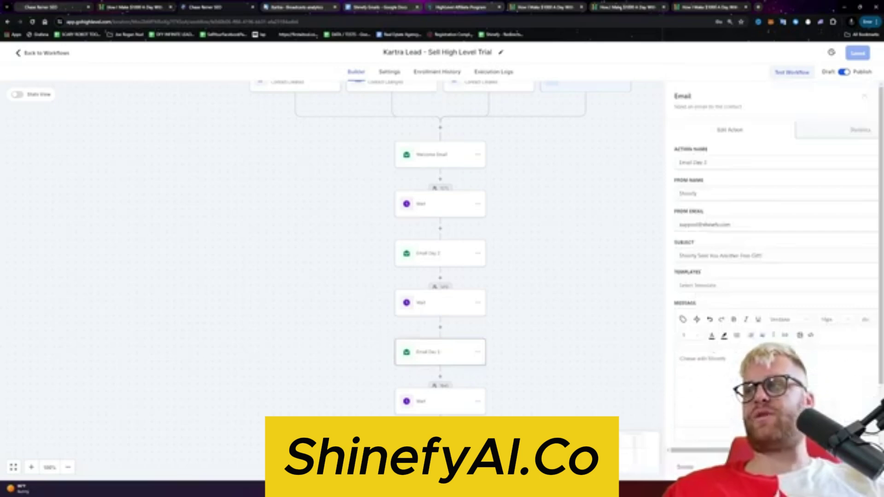
pyautogui.scroll(-1, 503, 387)
# Step: Switch the wait before Email Day 4 from days to hours, then open Email Day 4
pyautogui.click(449, 402)
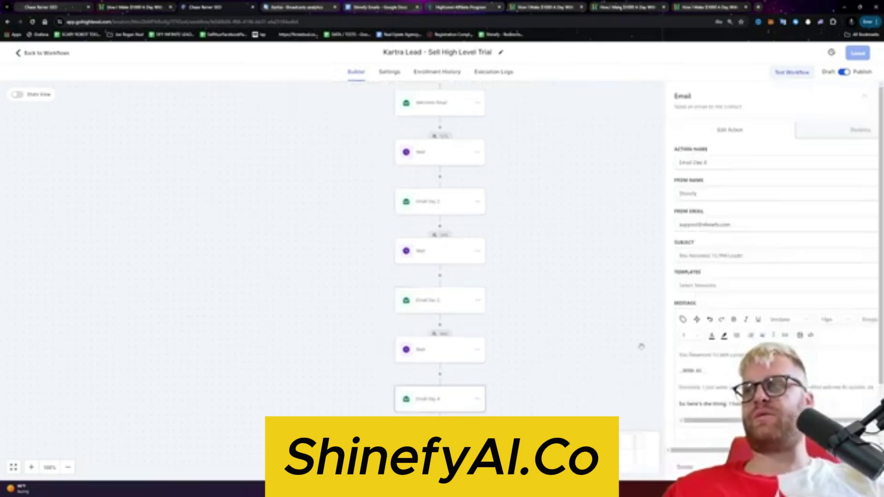
pyautogui.click(441, 345)
pyautogui.click(594, 214)
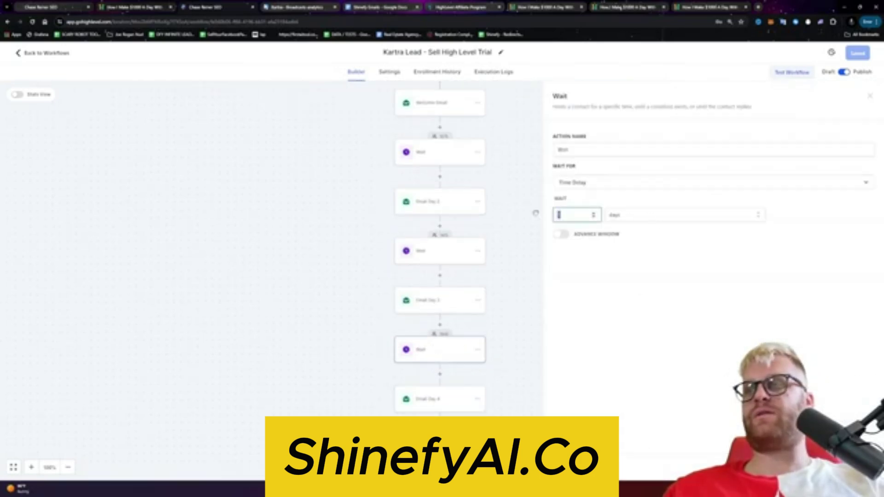
pyautogui.click(630, 218)
pyautogui.click(620, 247)
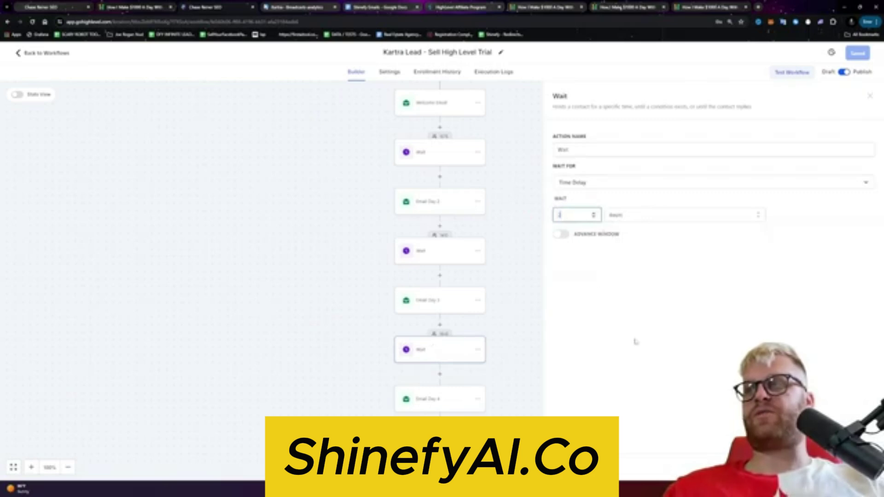
pyautogui.click(538, 408)
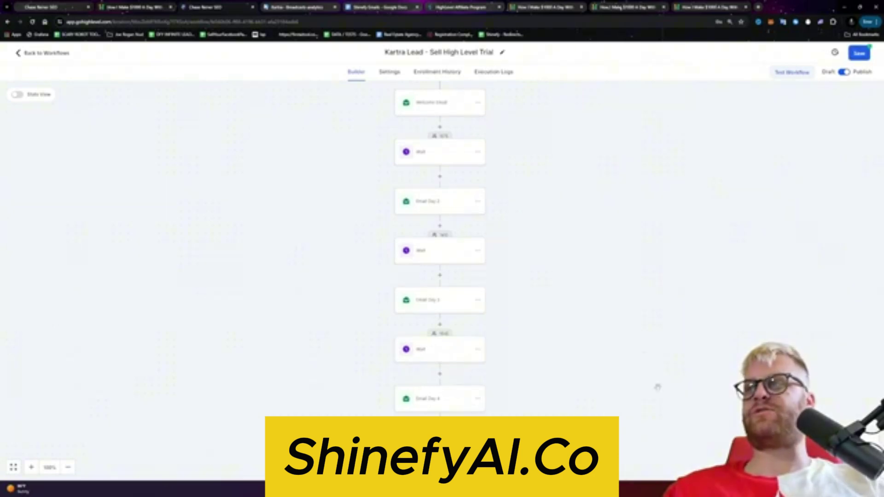
pyautogui.click(438, 400)
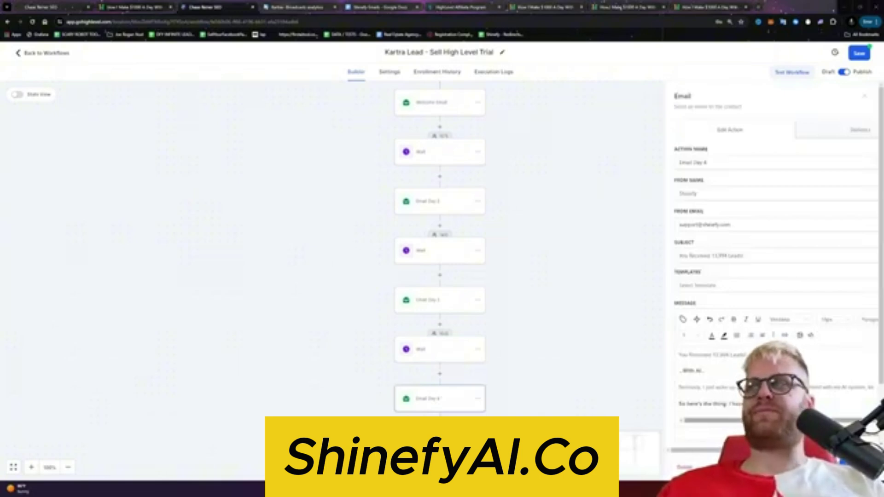
# Step: Find the linked text in the Email Day 4 body and select its link URL
pyautogui.scroll(-5, 727, 392)
pyautogui.scroll(-5, 737, 387)
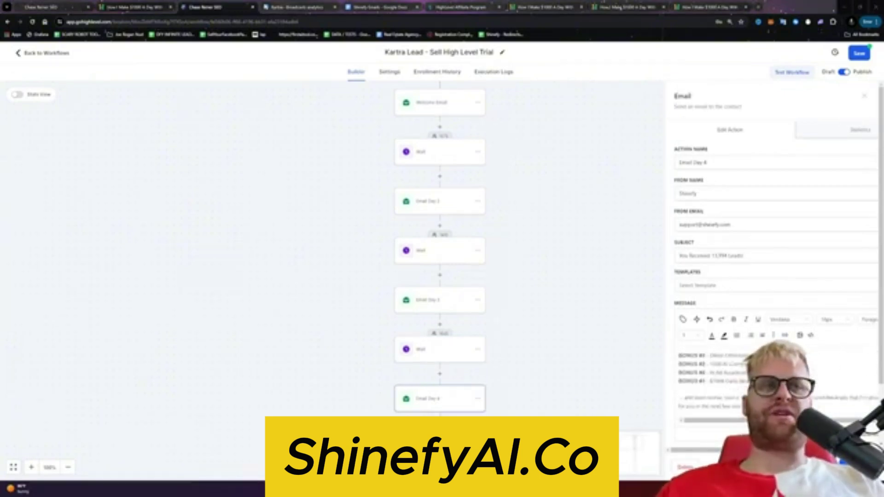
pyautogui.scroll(-2, 691, 386)
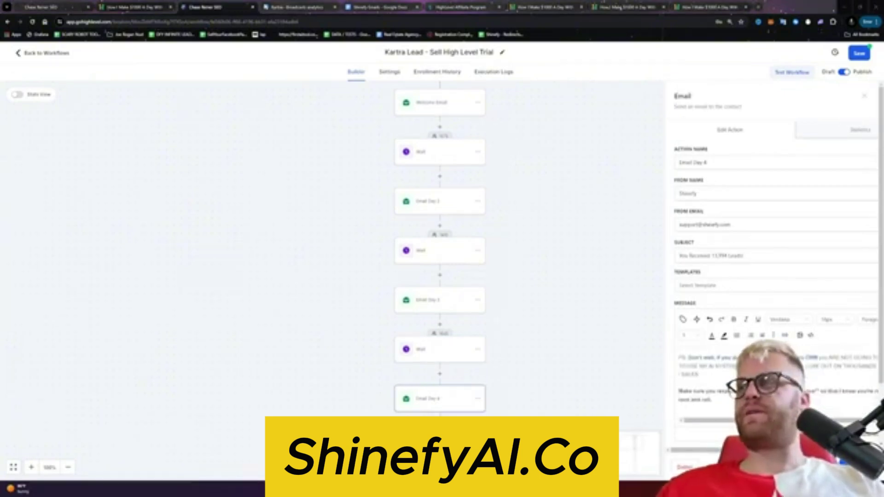
pyautogui.scroll(10, 691, 386)
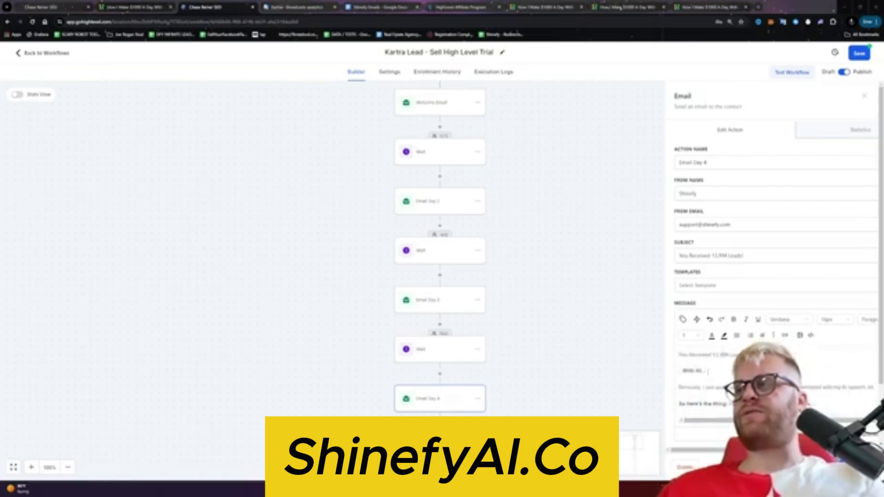
pyautogui.scroll(-1, 737, 382)
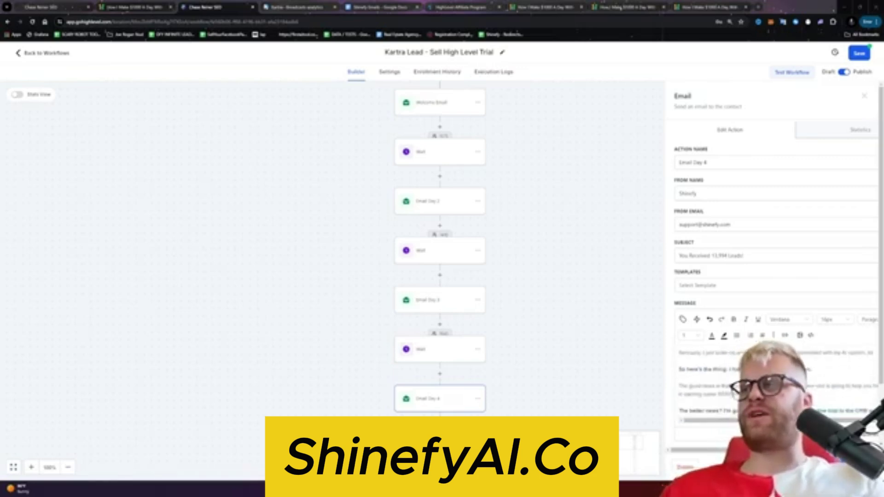
pyautogui.scroll(-3, 737, 382)
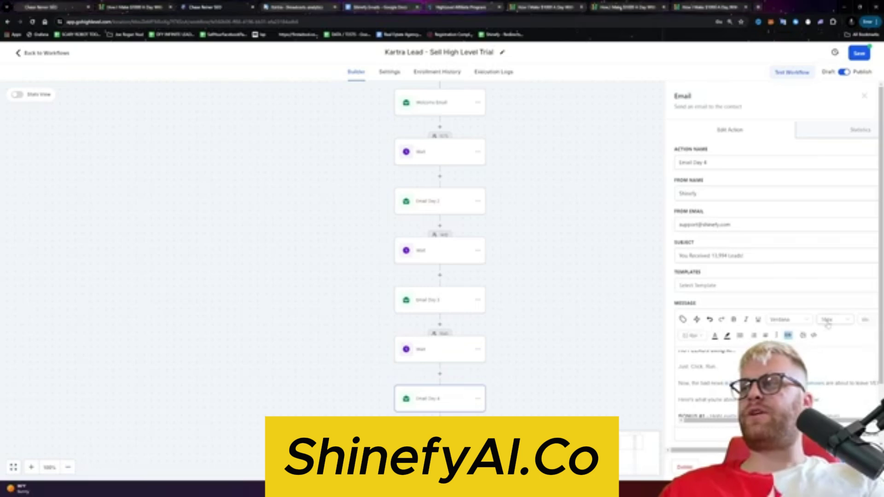
pyautogui.click(788, 335)
pyautogui.moveTo(521, 229); pyautogui.dragTo(806, 15)
# Step: Load the copied link URL in a new browser tab
pyautogui.click(759, 7)
pyautogui.hotkey('ctrl', 'v')
pyautogui.press('Return')
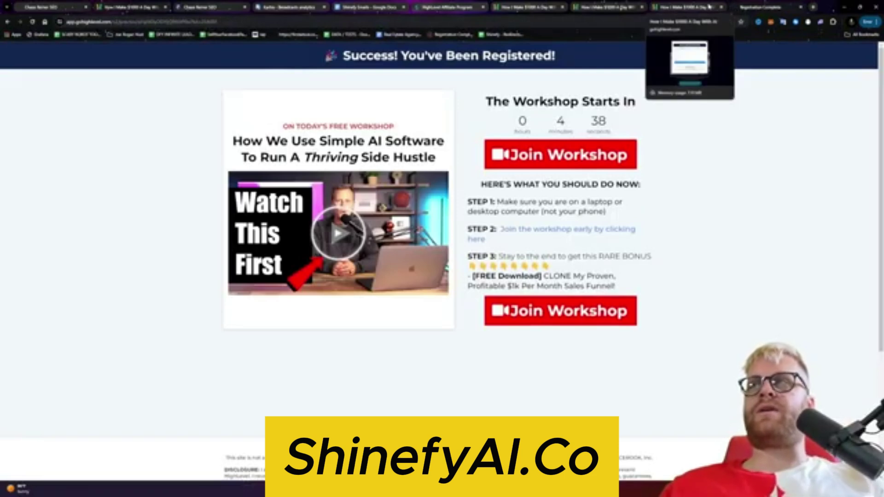
# Step: Look through the sales page, affiliate stats and Kartra tabs for the trial offer address
pyautogui.click(608, 7)
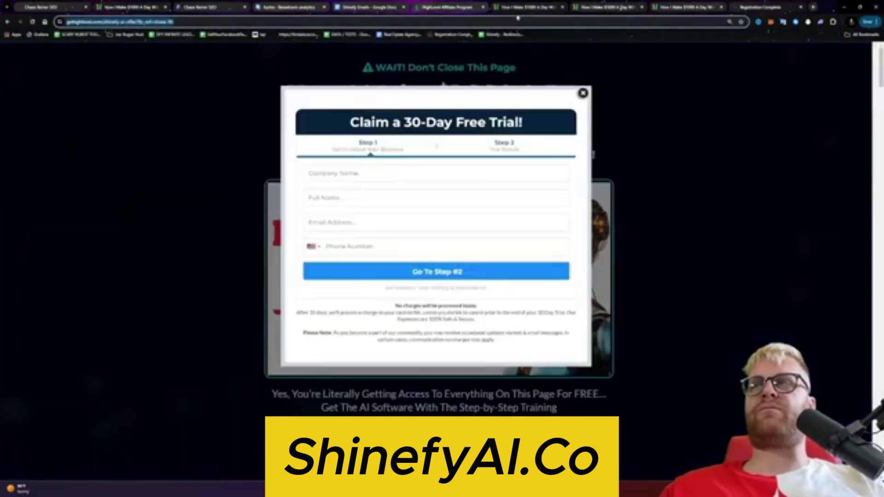
pyautogui.click(680, 7)
pyautogui.click(534, 7)
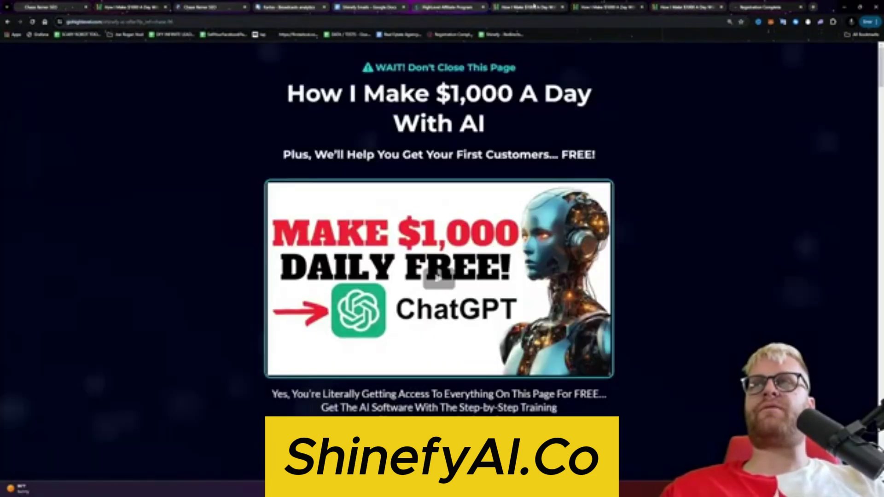
pyautogui.click(219, 20)
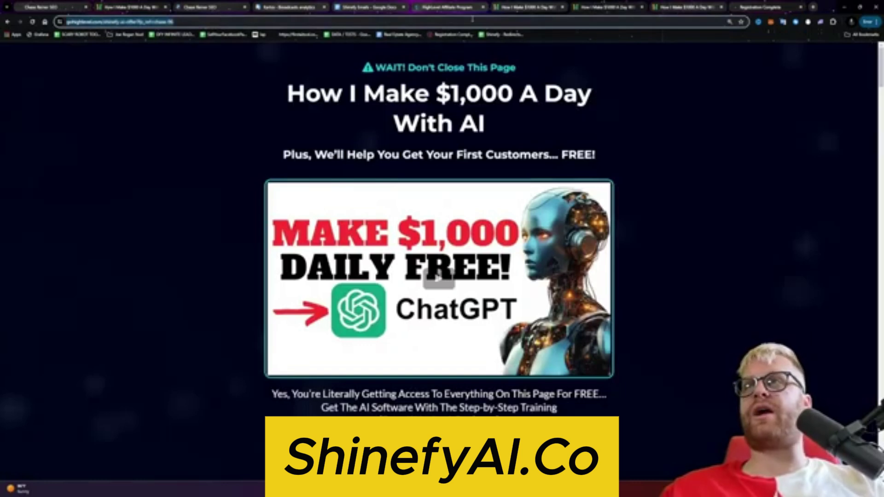
pyautogui.click(446, 7)
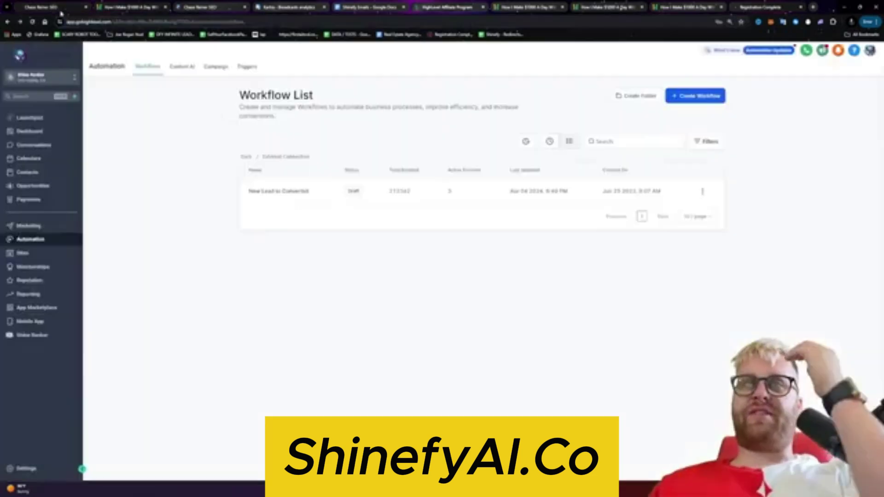
pyautogui.click(678, 13)
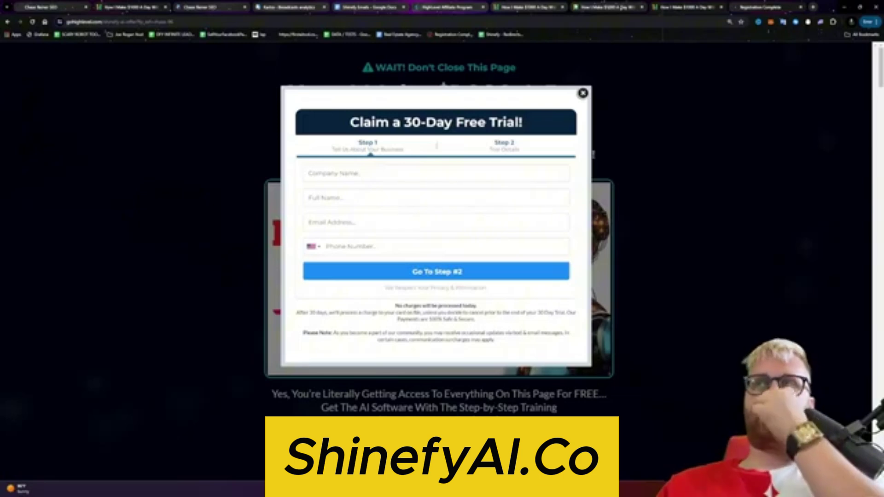
pyautogui.click(449, 7)
pyautogui.click(289, 7)
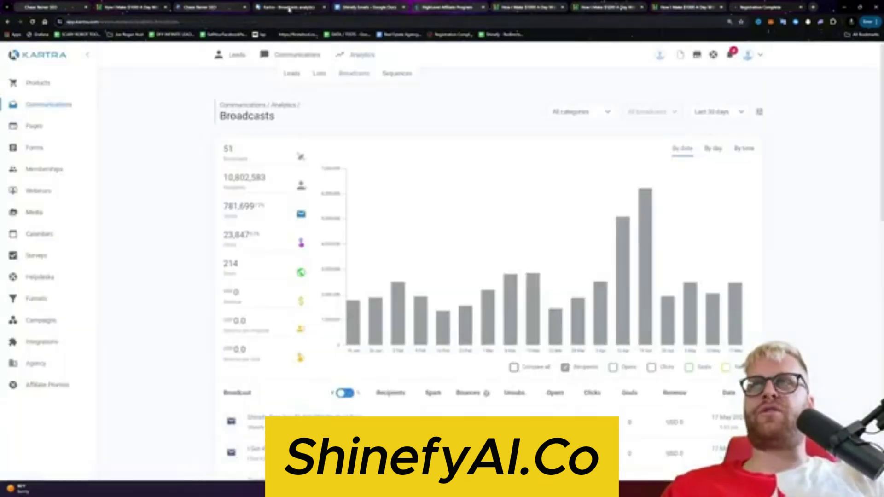
pyautogui.click(240, 8)
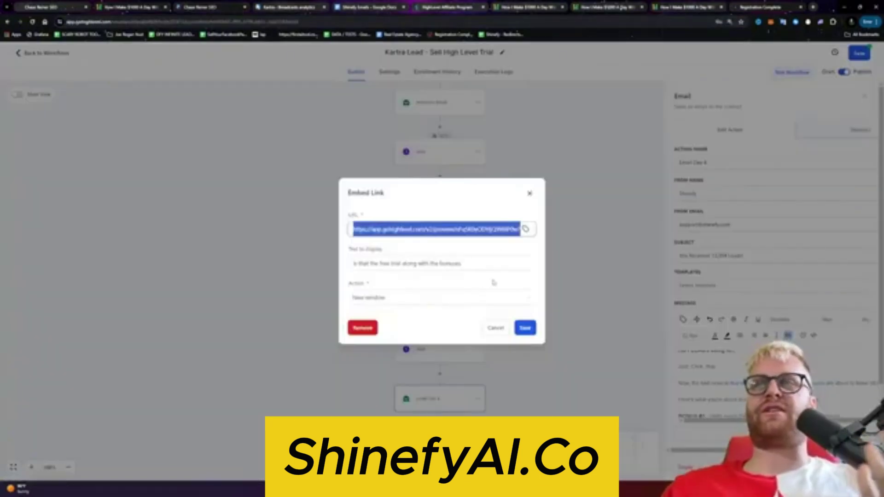
# Step: Copy the trial offer page URL from the sales page and return to HighLevel's link editor
pyautogui.click(460, 8)
pyautogui.click(498, 8)
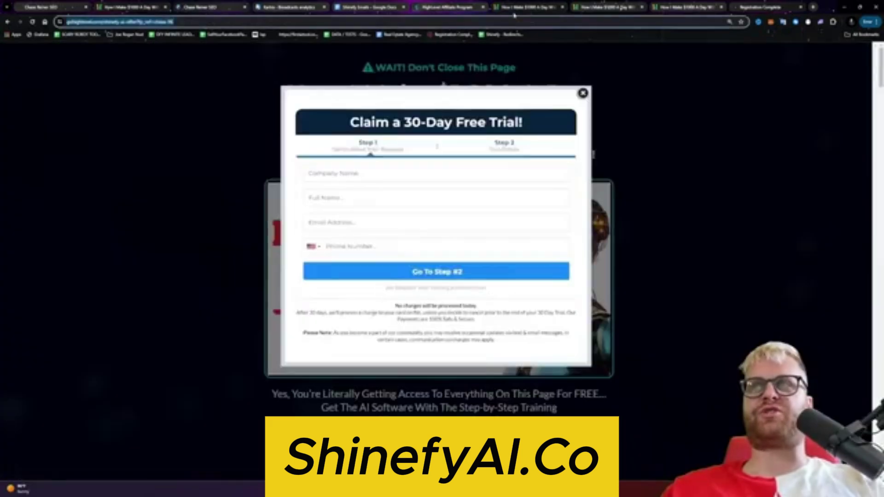
pyautogui.click(599, 9)
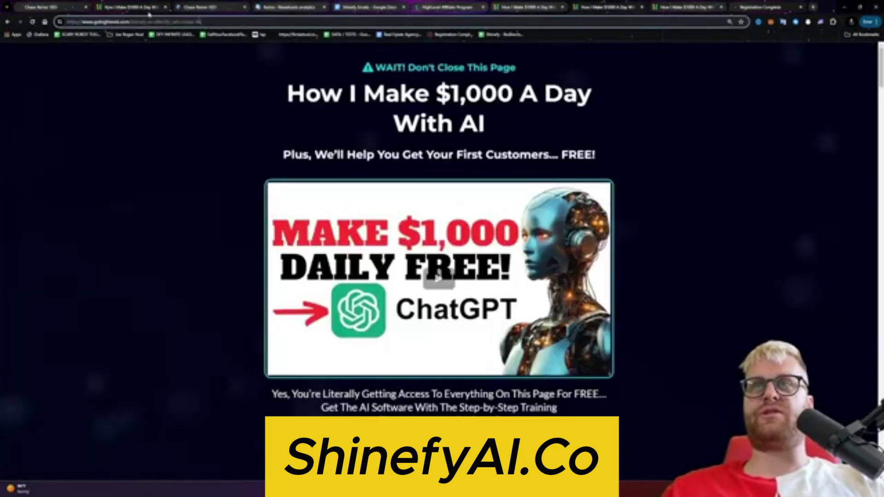
pyautogui.click(141, 22)
pyautogui.click(81, 6)
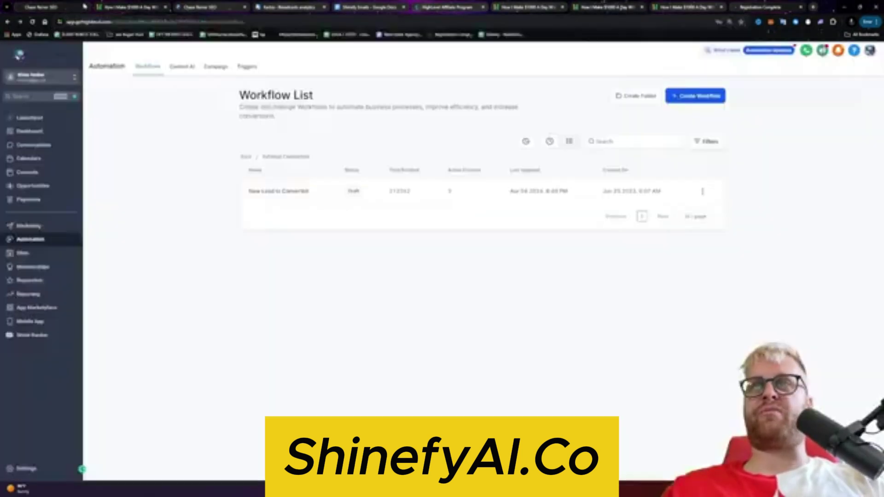
pyautogui.click(268, 8)
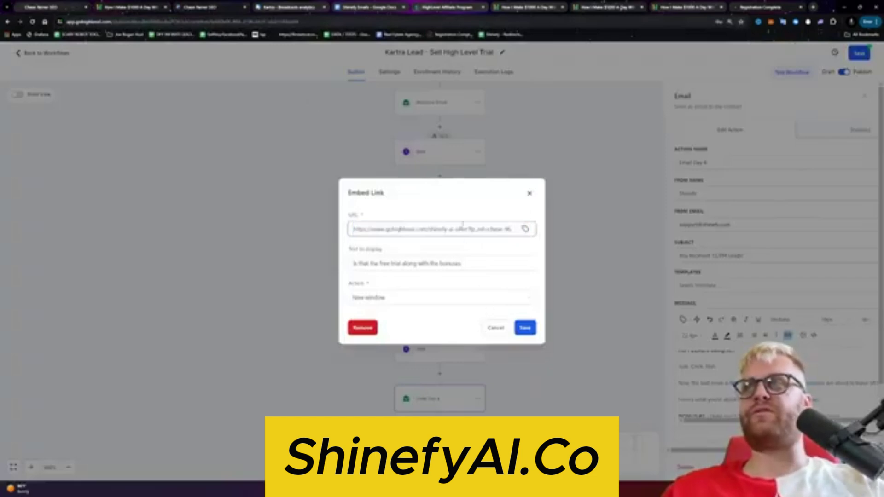
# Step: Save the first trial link and point the next trial link at the offer page URL
pyautogui.click(526, 328)
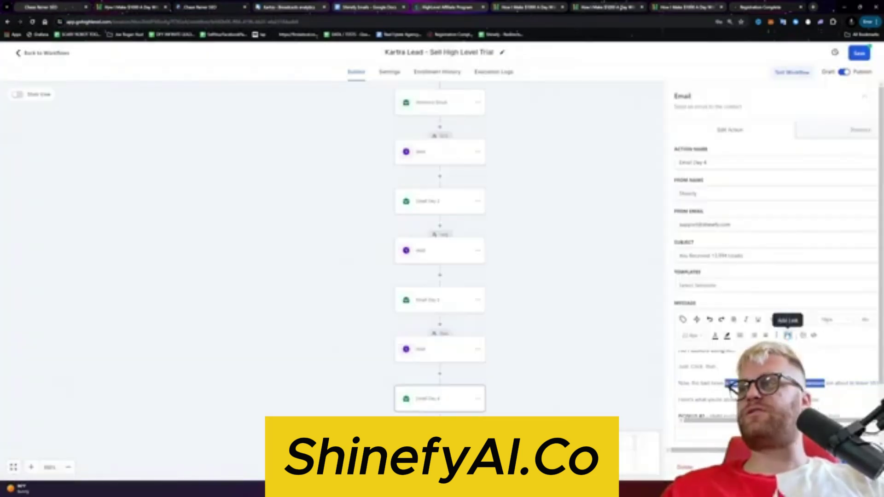
pyautogui.click(788, 335)
pyautogui.tripleClick(455, 227)
pyautogui.hotkey('ctrl', 'v')
pyautogui.click(525, 328)
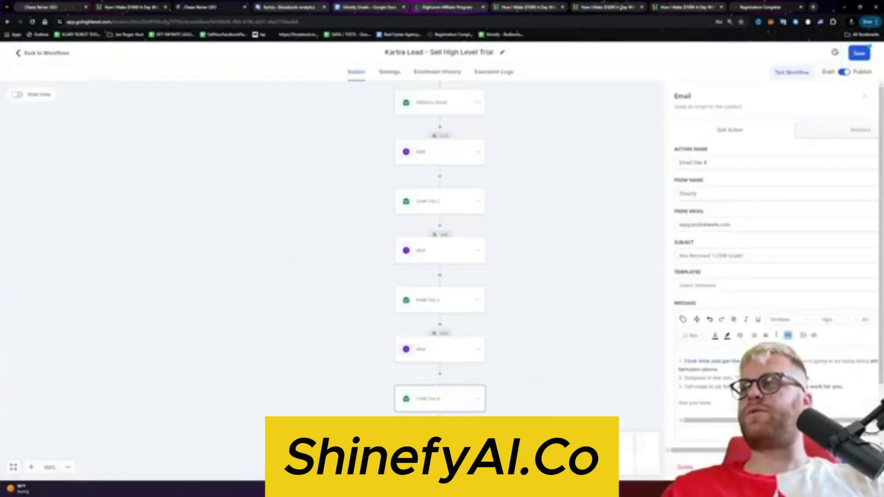
# Step: Replace the 30 day trial link's address with the trial offer page URL
pyautogui.click(788, 336)
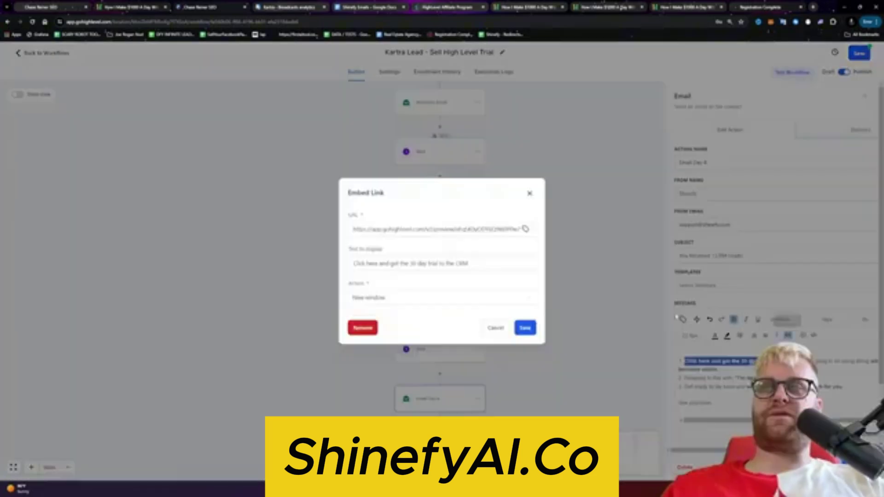
pyautogui.tripleClick(507, 229)
pyautogui.click(526, 327)
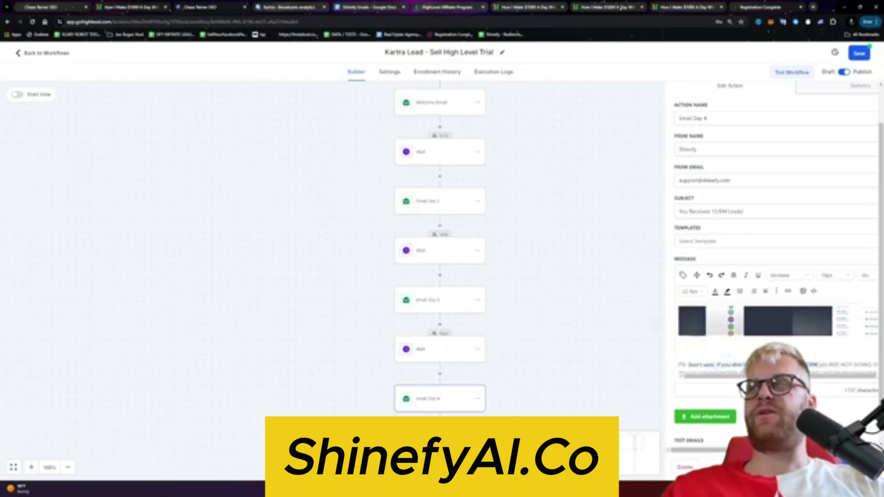
# Step: Link the phrase 'how to fill the free trial to the CRM' to the trial offer page
pyautogui.hotkey('ctrl', 'a')
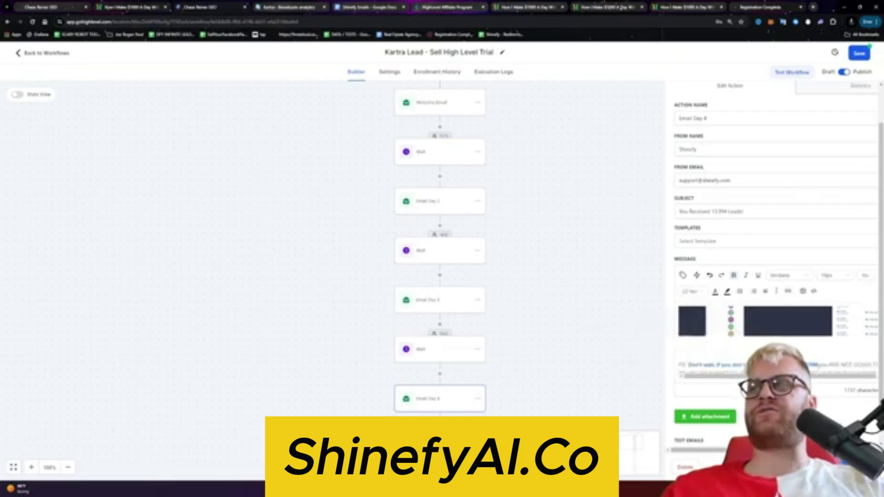
pyautogui.moveTo(792, 326); pyautogui.dragTo(868, 326)
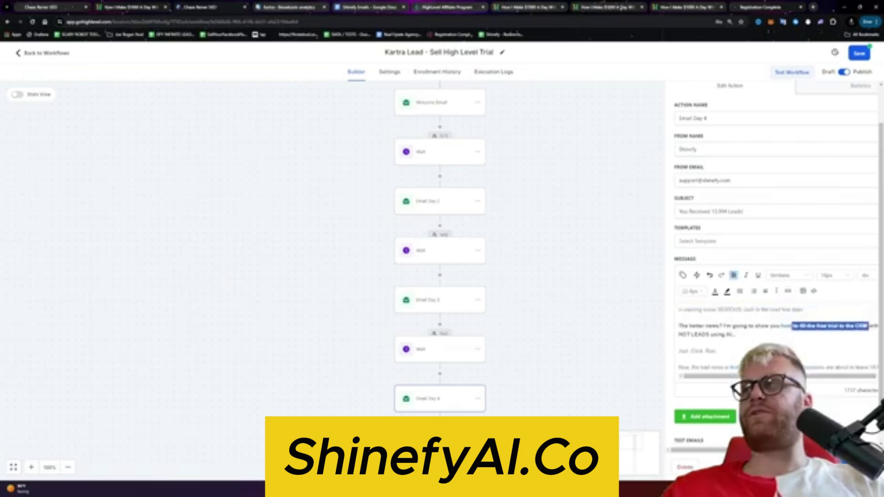
pyautogui.click(802, 293)
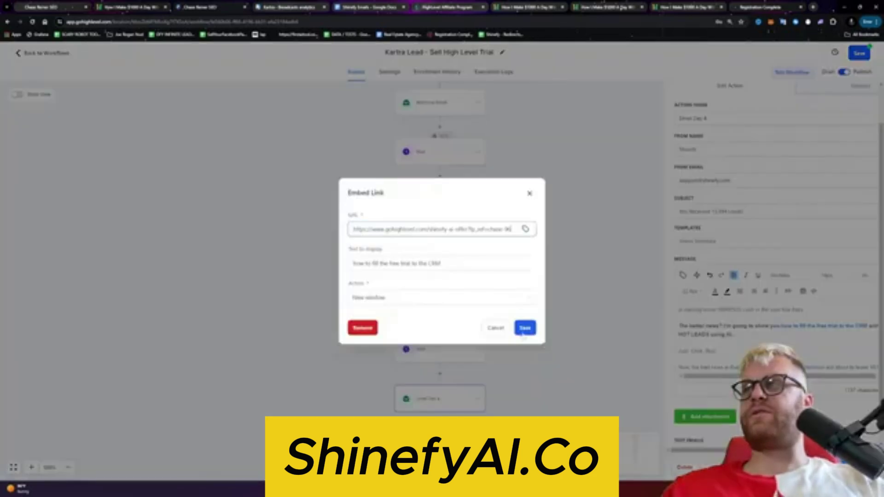
pyautogui.click(531, 330)
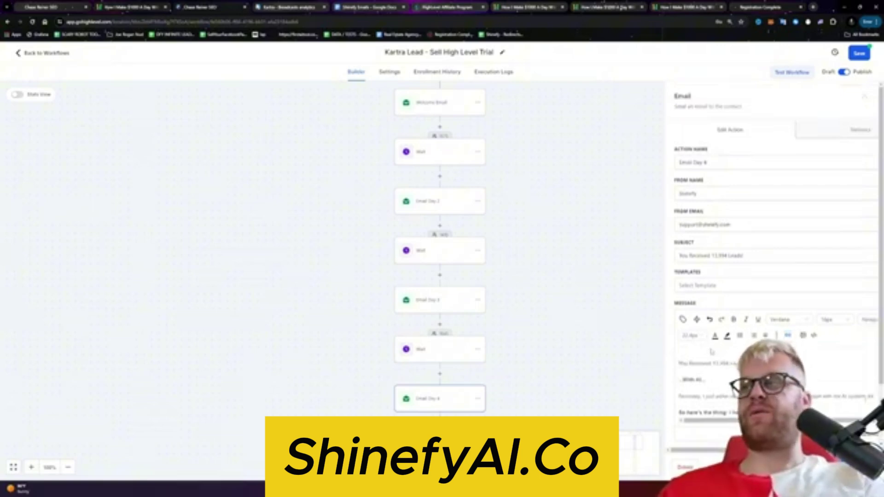
# Step: Delete the HTML above 'You Received' in Email Day 4's source code and save the workflow
pyautogui.click(859, 53)
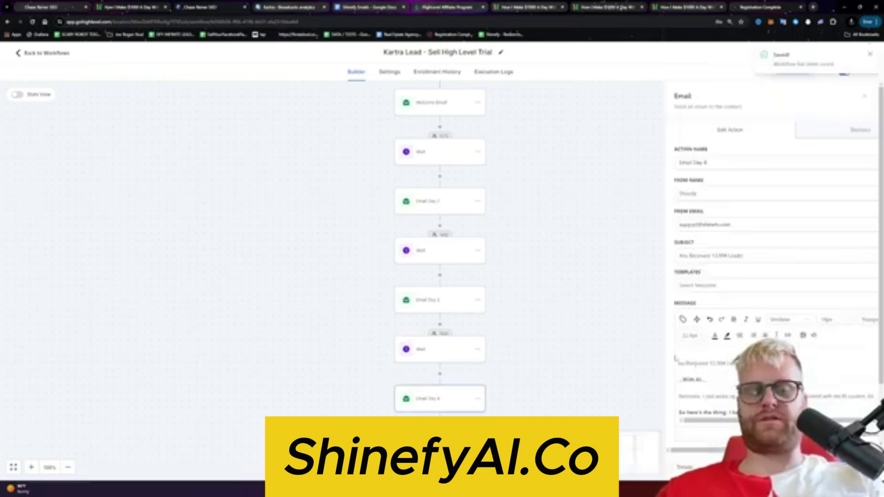
pyautogui.hscroll(1, 774, 276)
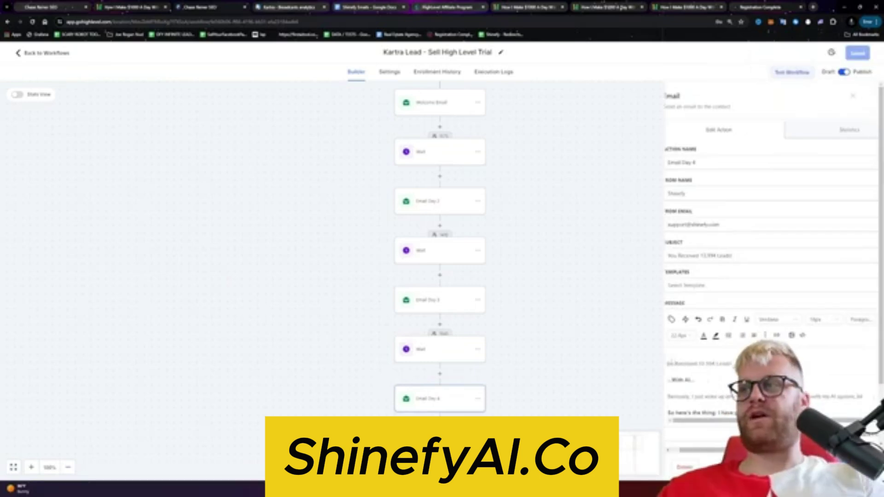
pyautogui.click(802, 335)
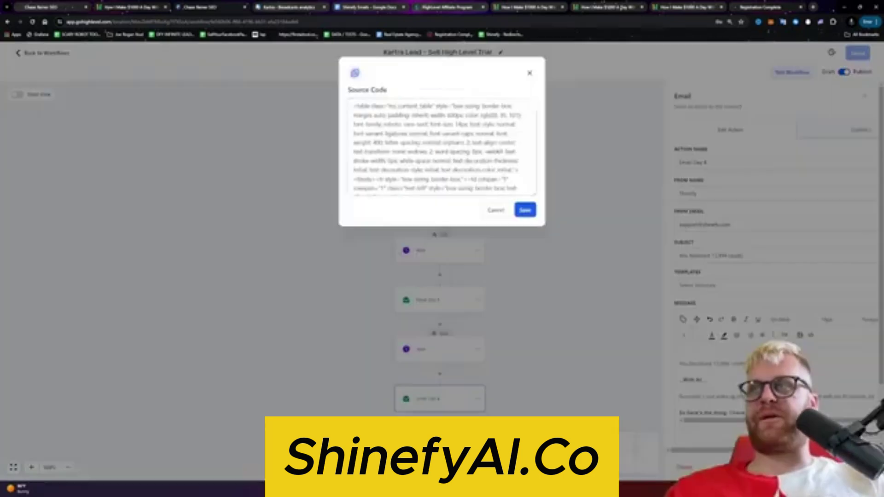
pyautogui.scroll(-3, 442, 147)
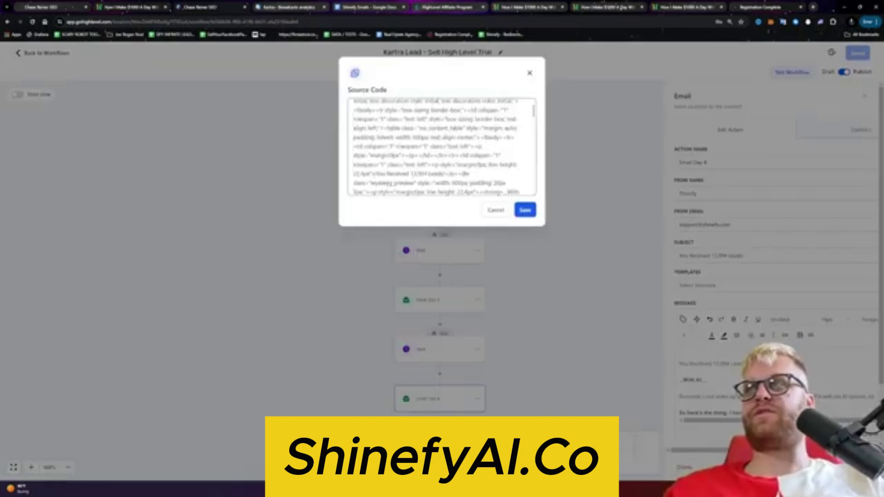
pyautogui.click(373, 174)
pyautogui.hotkey('ctrl', 'shift', 'Home')
pyautogui.press('Delete')
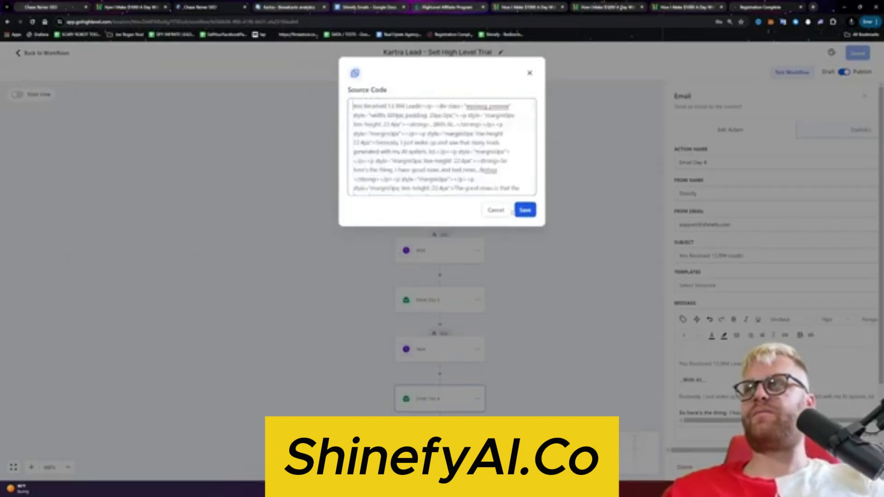
pyautogui.click(520, 210)
pyautogui.click(563, 225)
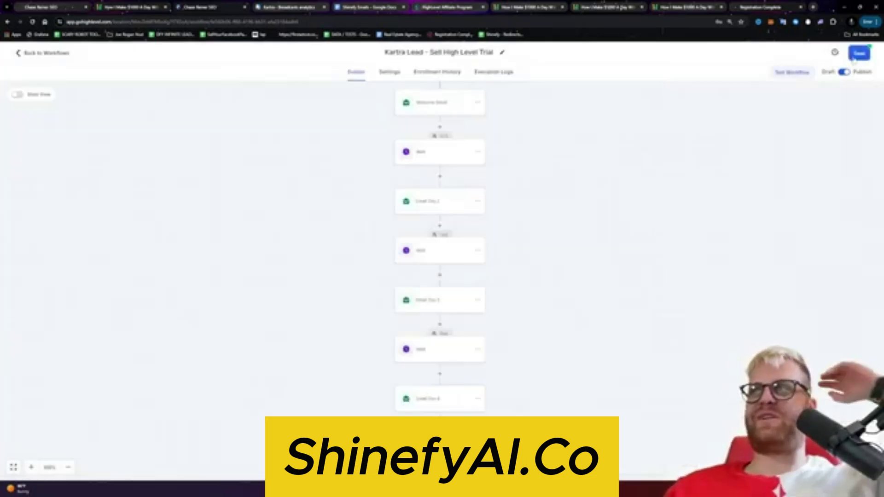
# Step: Open the email step and scroll its settings to reach the Test Emails section
pyautogui.click(433, 399)
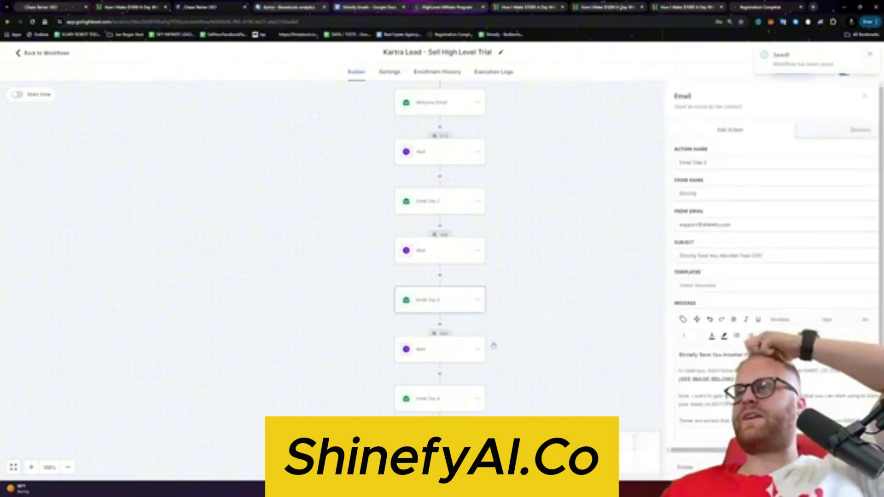
pyautogui.scroll(-3, 815, 157)
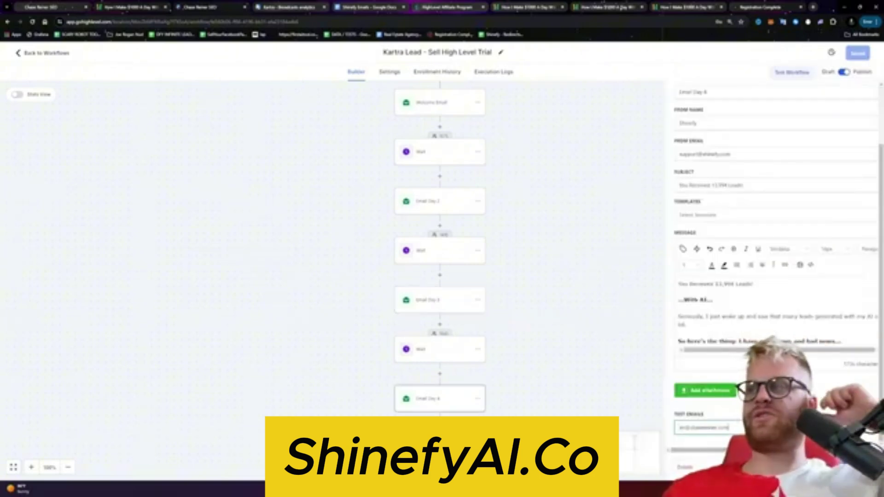
pyautogui.hscroll(2, 774, 231)
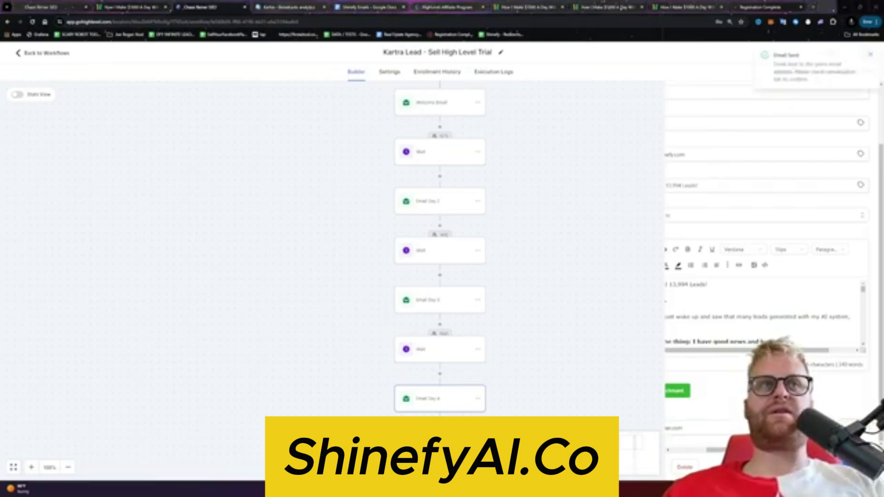
pyautogui.scroll(3, 774, 230)
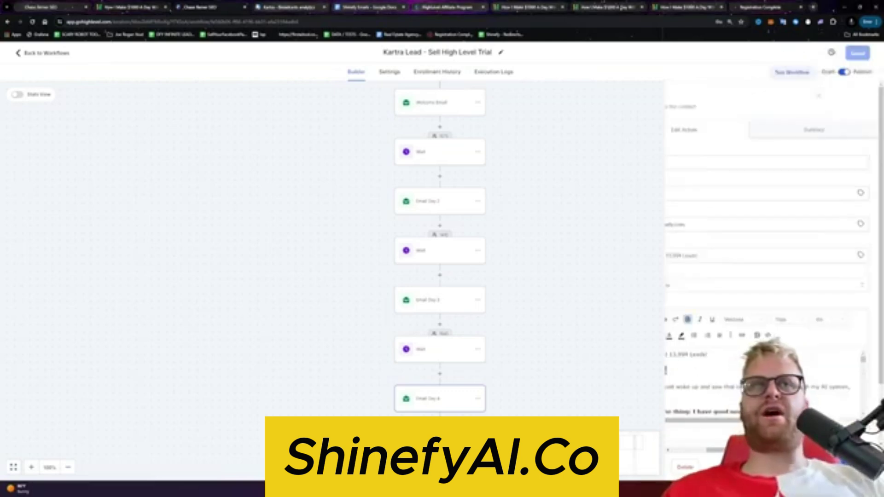
pyautogui.hscroll(-2, 774, 230)
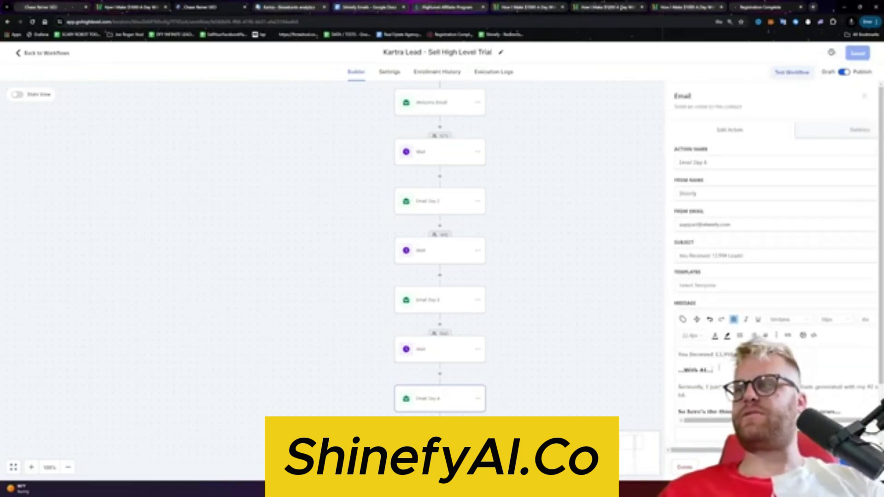
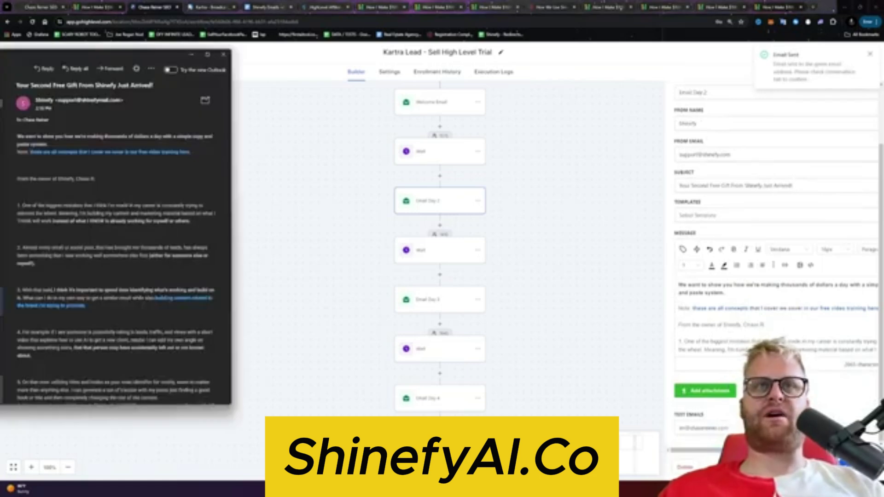
# Step: Move the test email window aside and scroll the canvas to a later Wait step
pyautogui.moveTo(203, 55); pyautogui.dragTo(12, 67)
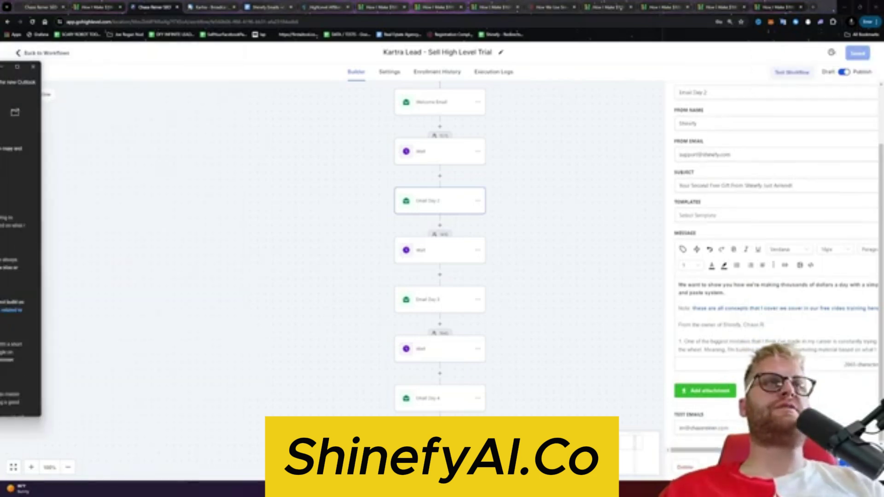
pyautogui.scroll(-1, 21, 240)
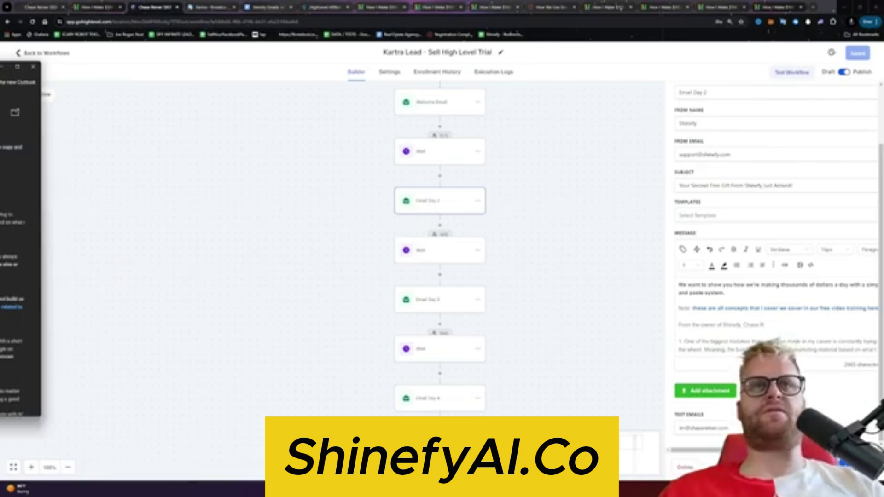
pyautogui.scroll(2, 773, 253)
pyautogui.scroll(1, 440, 254)
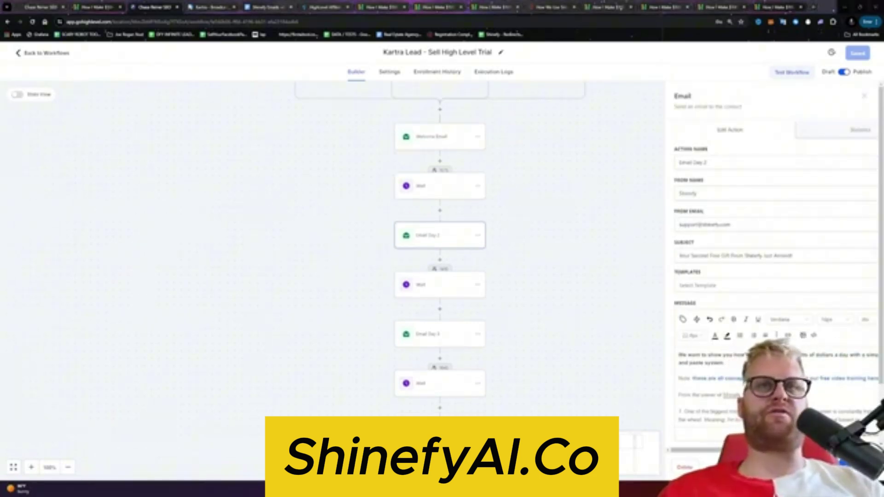
pyautogui.hscroll(1, 159, 298)
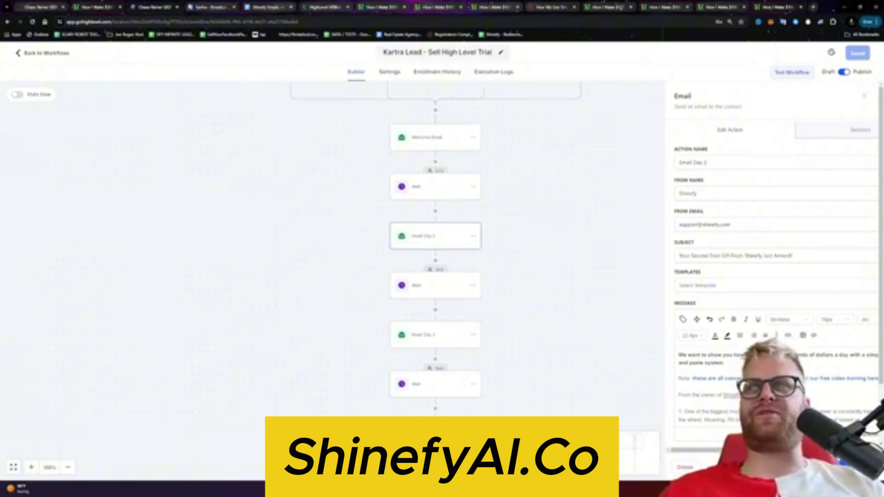
pyautogui.scroll(-2, 442, 251)
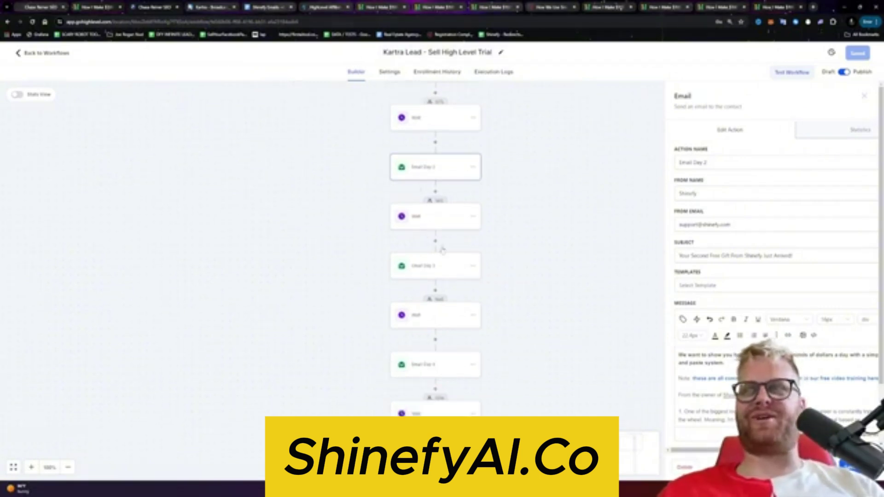
pyautogui.scroll(-1, 433, 376)
# Step: Open a Wait step's settings and start giving it a one-day name
pyautogui.click(435, 364)
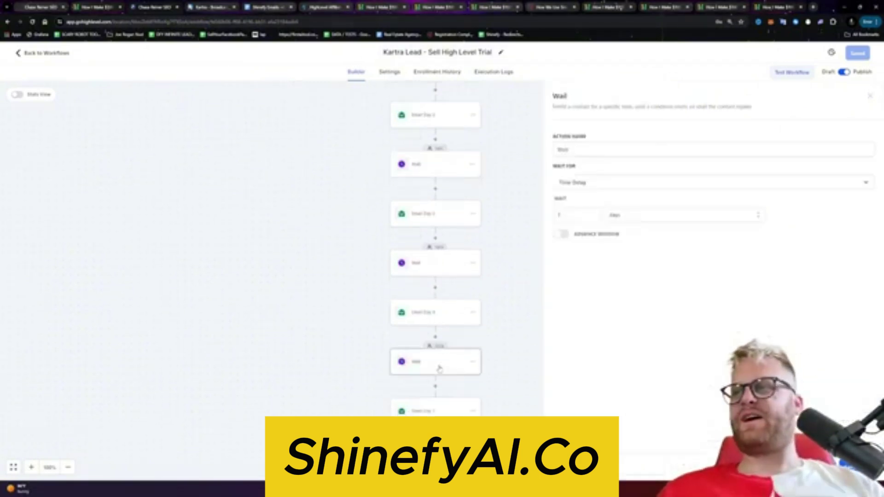
pyautogui.click(434, 266)
pyautogui.click(593, 150)
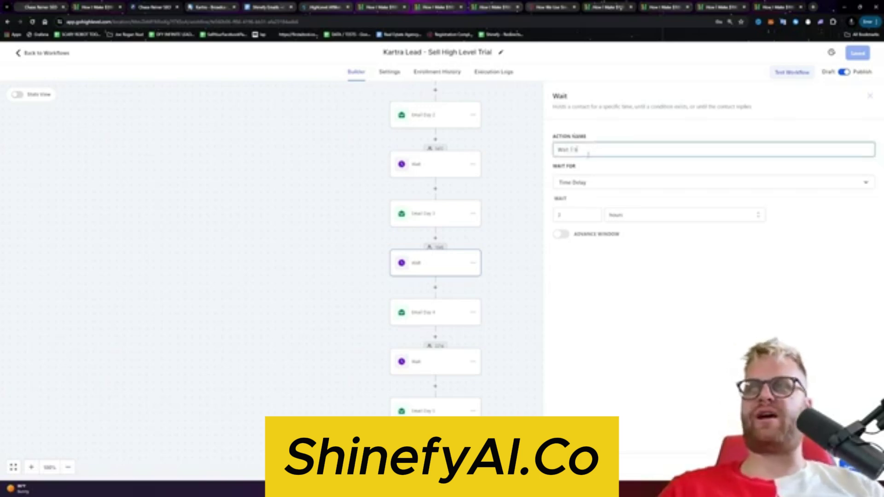
pyautogui.write('1 Day')
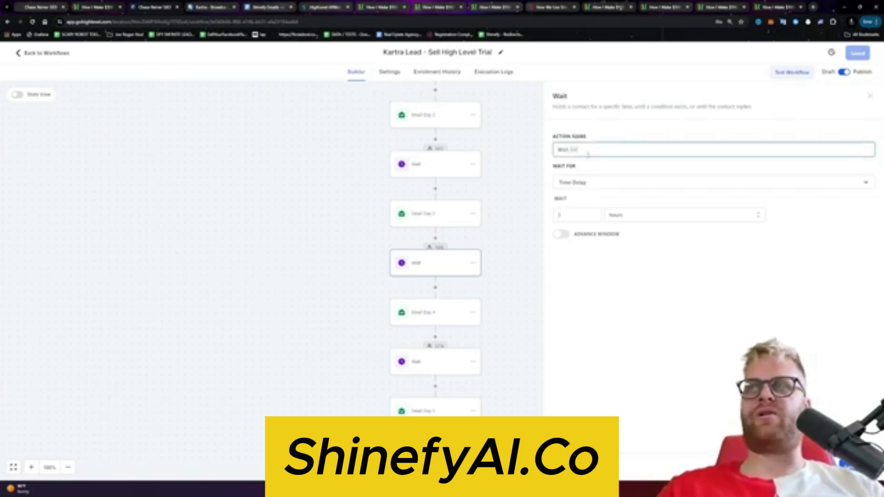
pyautogui.write('r')
pyautogui.hotkey('ctrl', 'a')
# Step: Rename the wait after Email Day 2 to 'Wait 1 Day'
pyautogui.click(430, 165)
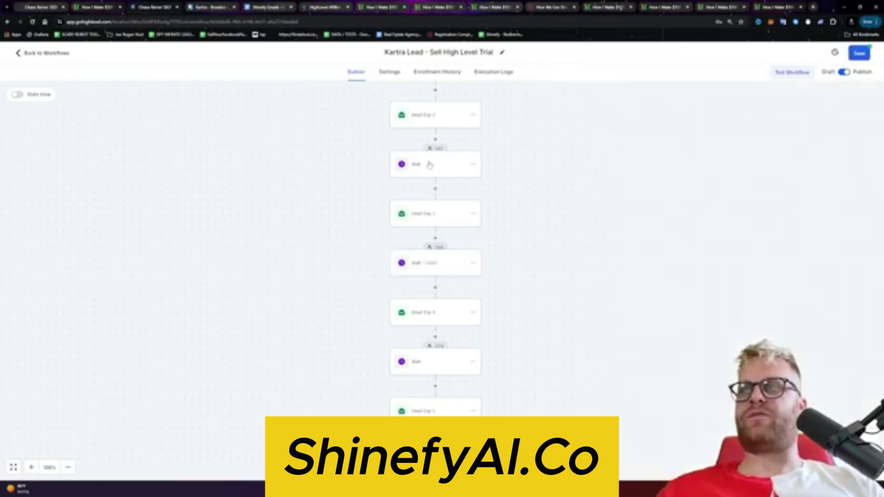
pyautogui.click(619, 153)
pyautogui.hotkey('ctrl', 'a')
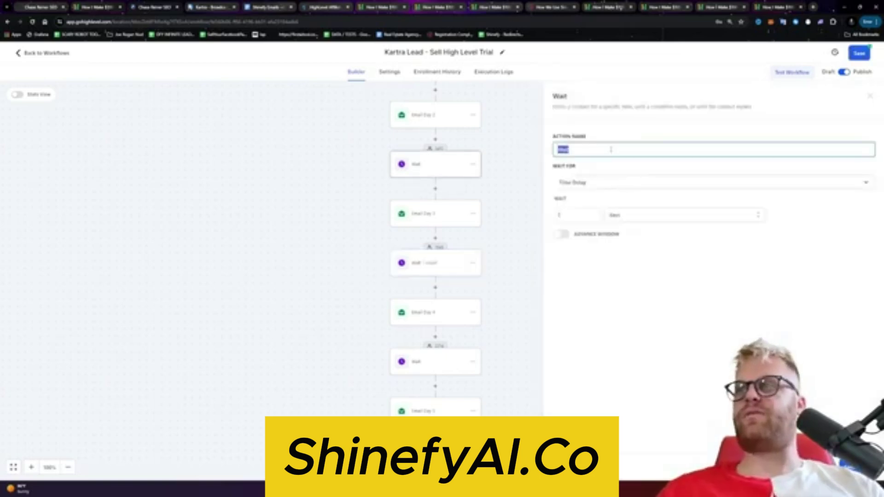
pyautogui.write('Wait 1 Day')
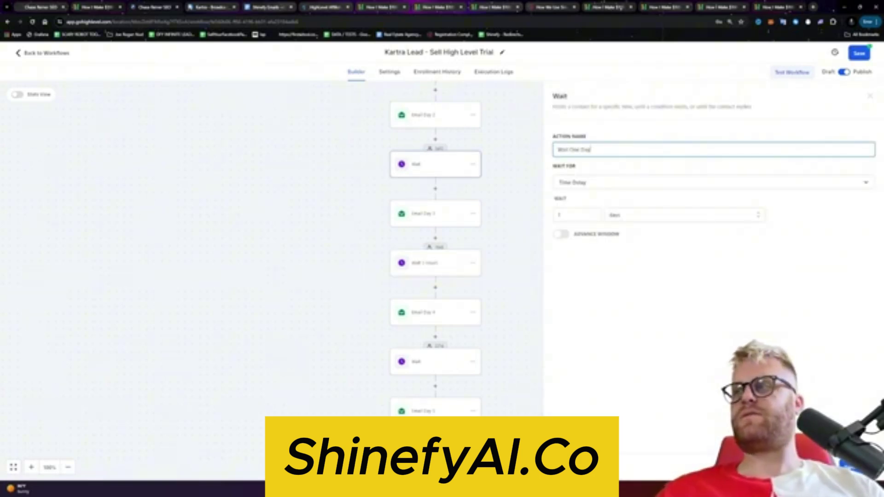
pyautogui.click(540, 310)
# Step: Open the first Wait step and select its current name for replacement
pyautogui.scroll(-1, 474, 276)
pyautogui.scroll(4, 475, 276)
pyautogui.click(434, 206)
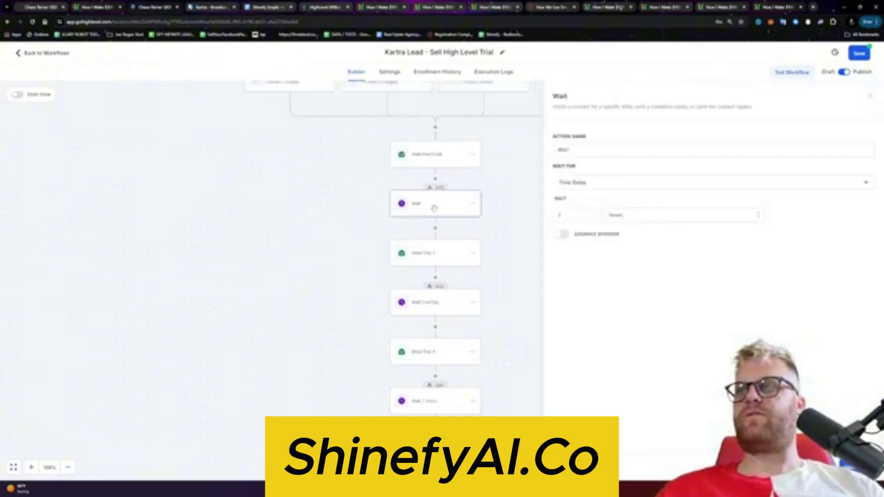
pyautogui.click(601, 155)
pyautogui.hotkey('ctrl', 'a')
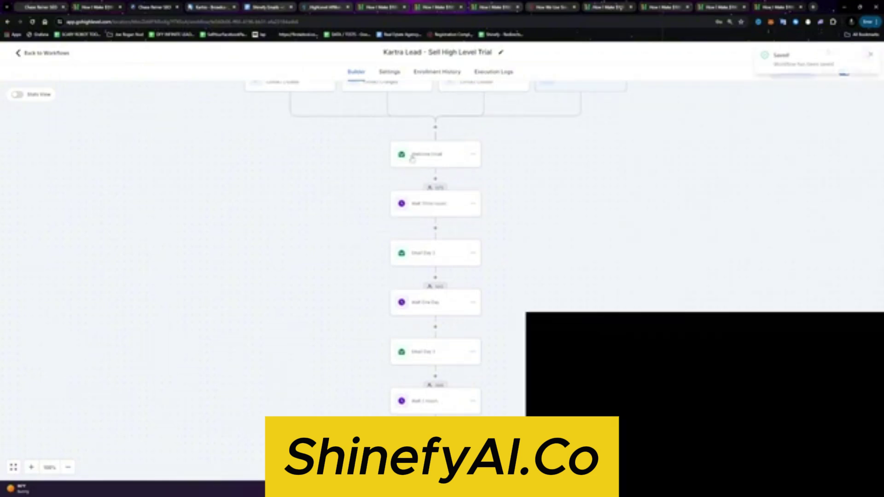
pyautogui.scroll(-5, 422, 214)
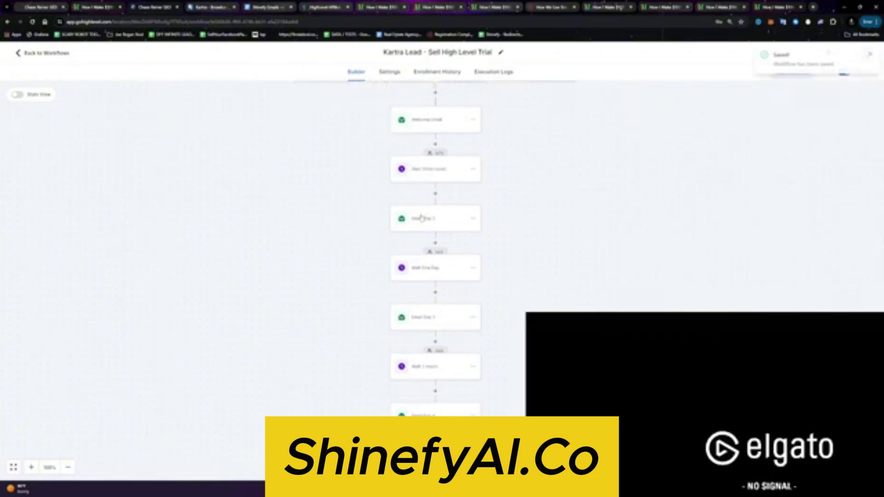
# Step: Rename the first email step to 'Email 1' and close its settings
pyautogui.click(474, 192)
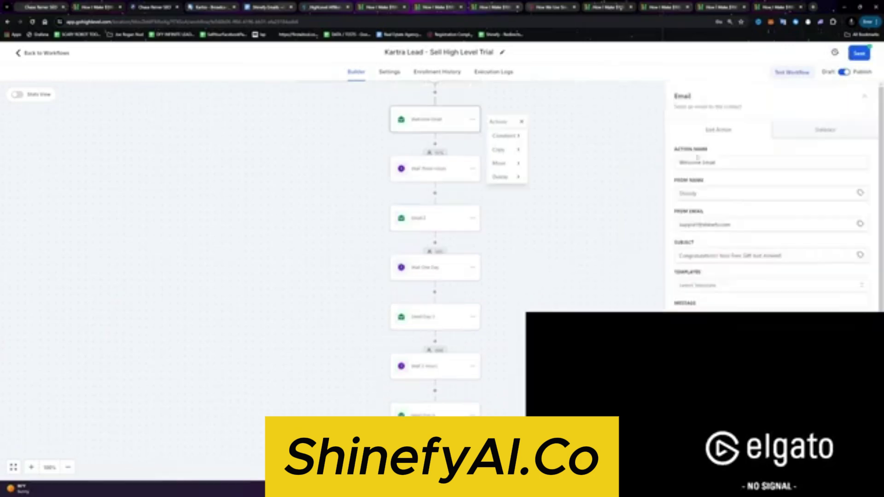
pyautogui.hotkey('ctrl', 'a')
pyautogui.write('Email')
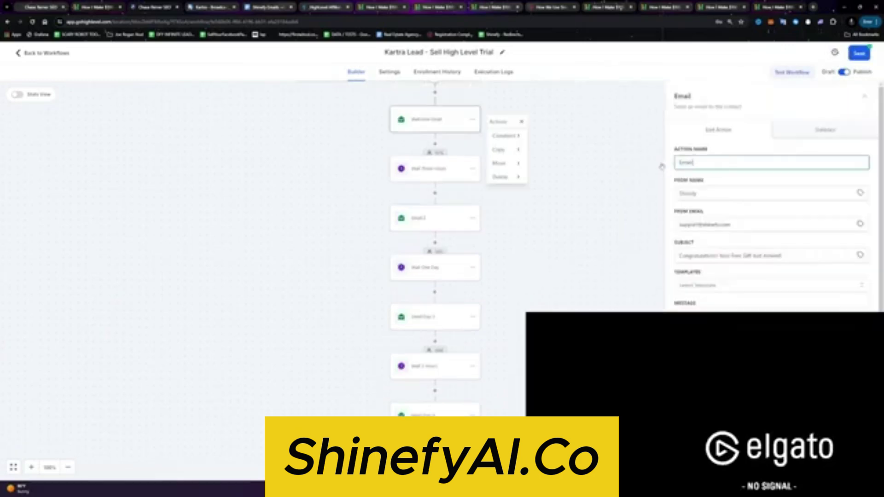
pyautogui.write(' 1')
pyautogui.click(662, 167)
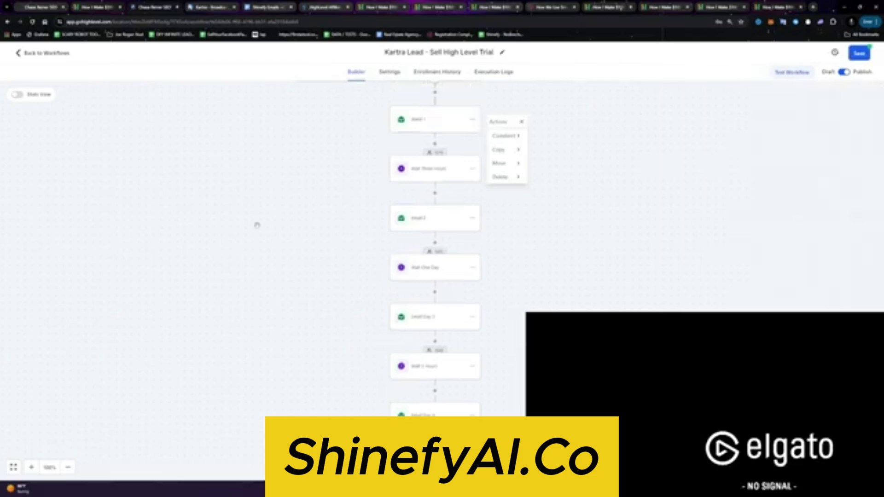
pyautogui.click(364, 137)
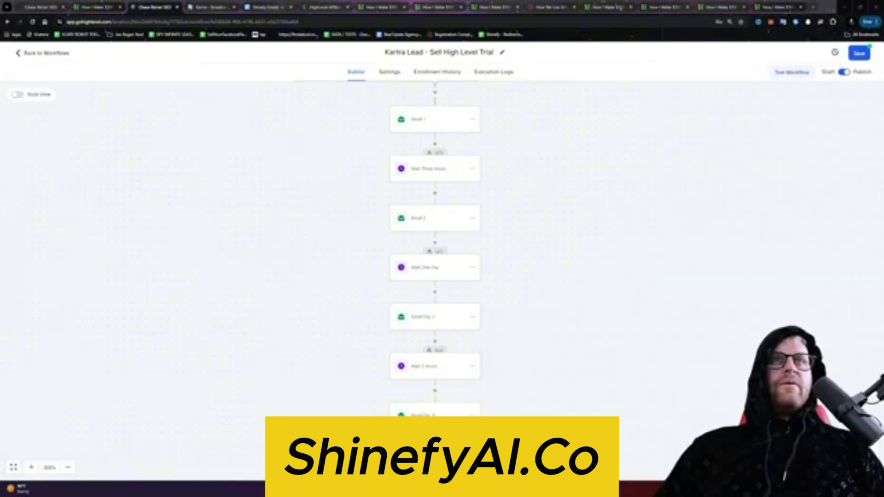
# Step: Rename the Email Day 3 step to 'Email 3'
pyautogui.scroll(2, 339, 144)
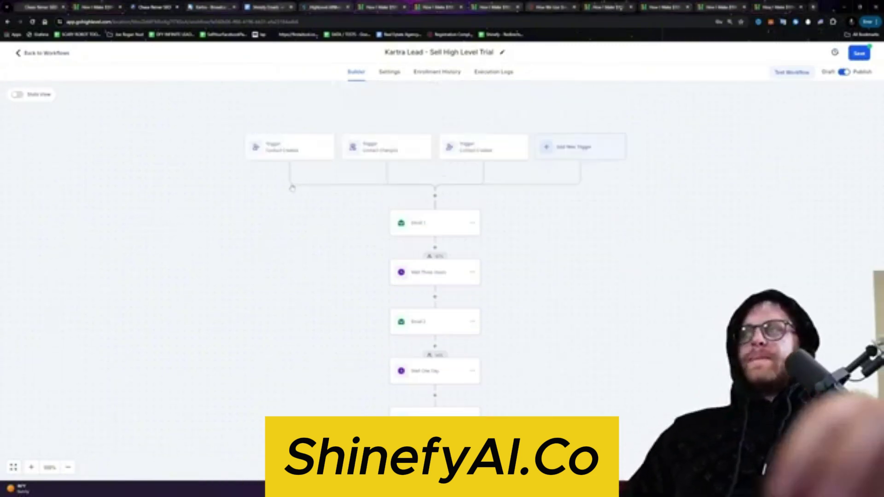
pyautogui.scroll(-1, 460, 286)
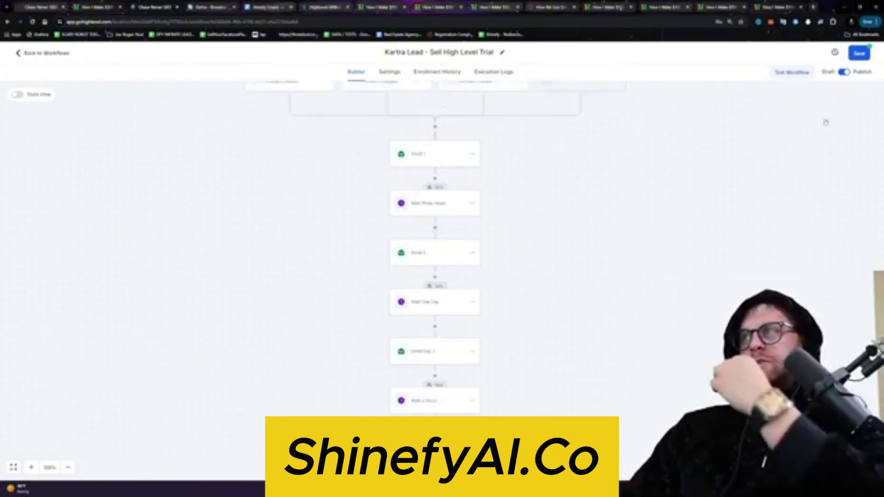
pyautogui.click(435, 351)
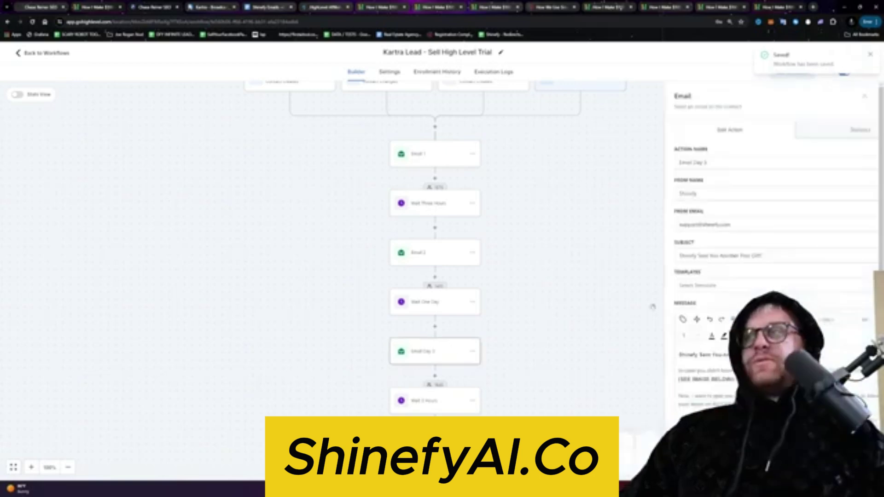
pyautogui.write('Email 3')
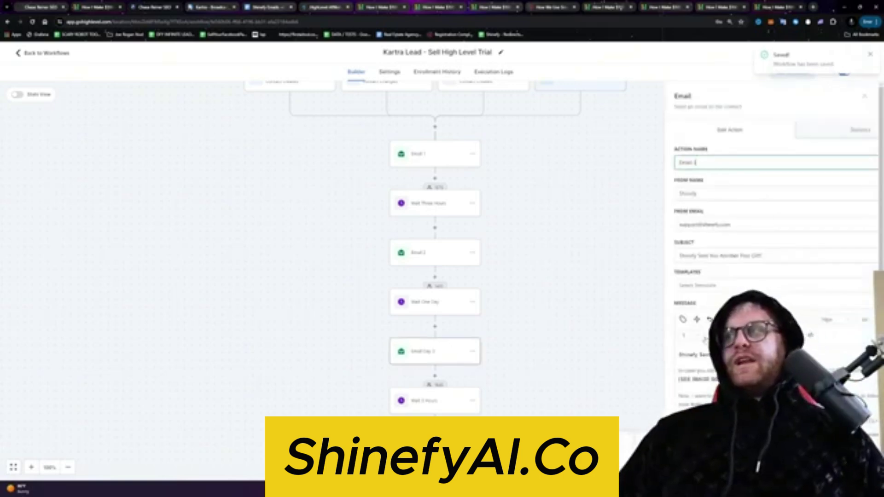
pyautogui.press('Return')
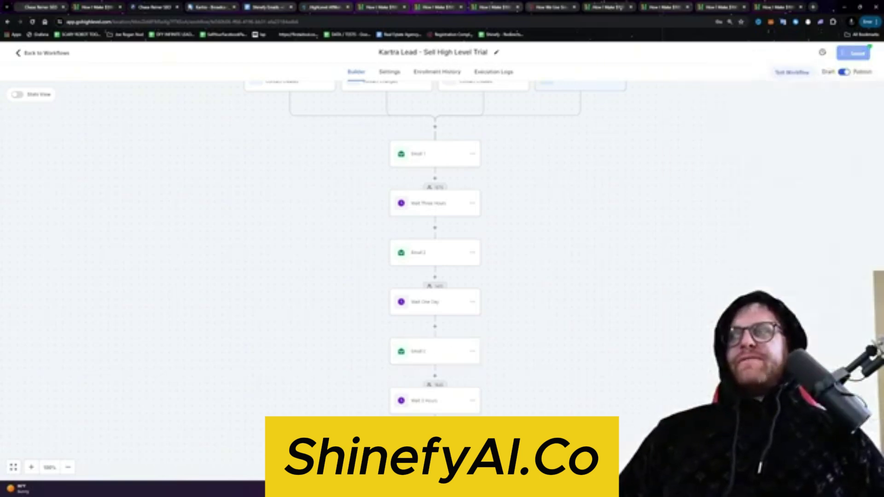
# Step: Launch the Calculator app from system search
pyautogui.press('super')
pyautogui.write('calculator')
pyautogui.press('Return')
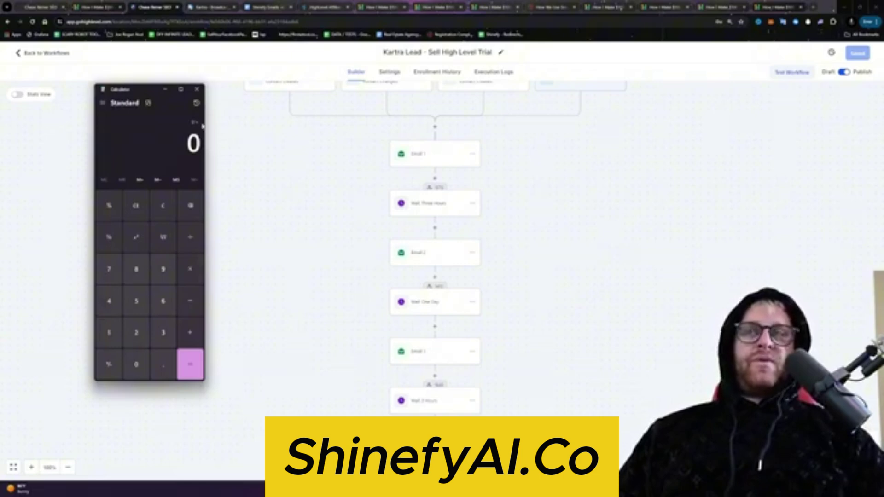
# Step: Close Calculator and append '(Day 1)' to Email 1's name
pyautogui.click(197, 90)
pyautogui.scroll(-1, 381, 375)
pyautogui.scroll(2, 424, 321)
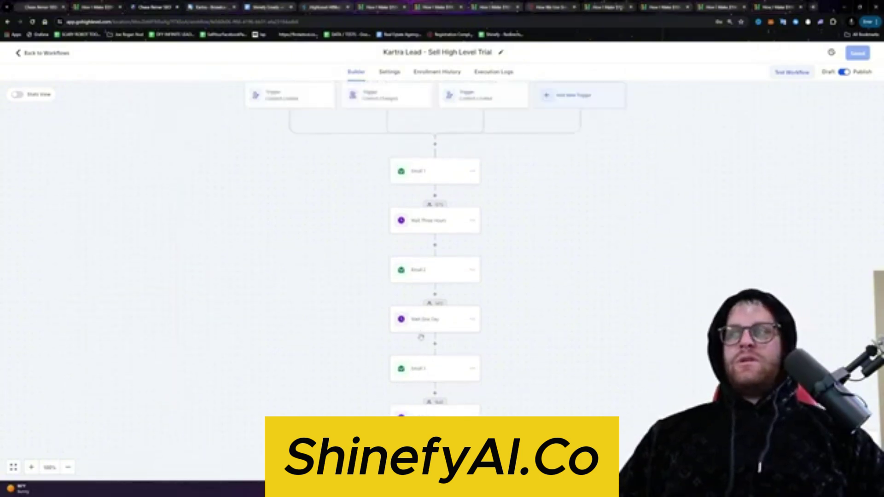
pyautogui.scroll(-1, 427, 275)
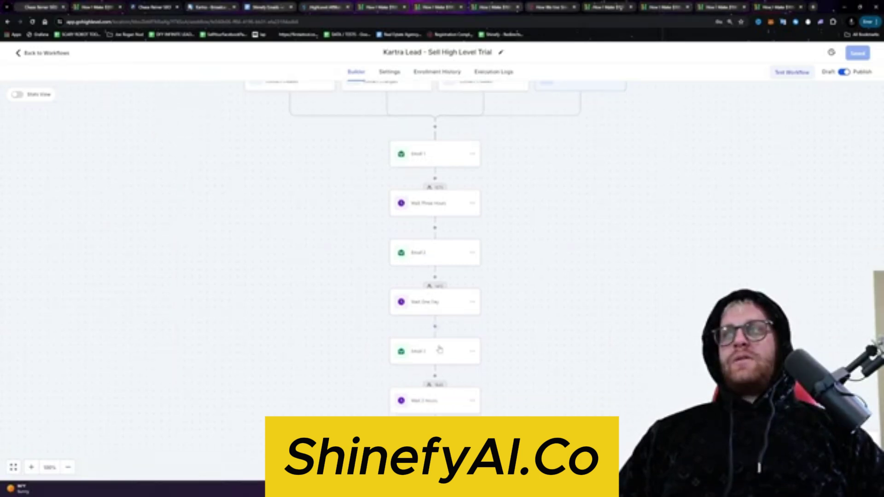
pyautogui.click(468, 160)
pyautogui.click(723, 164)
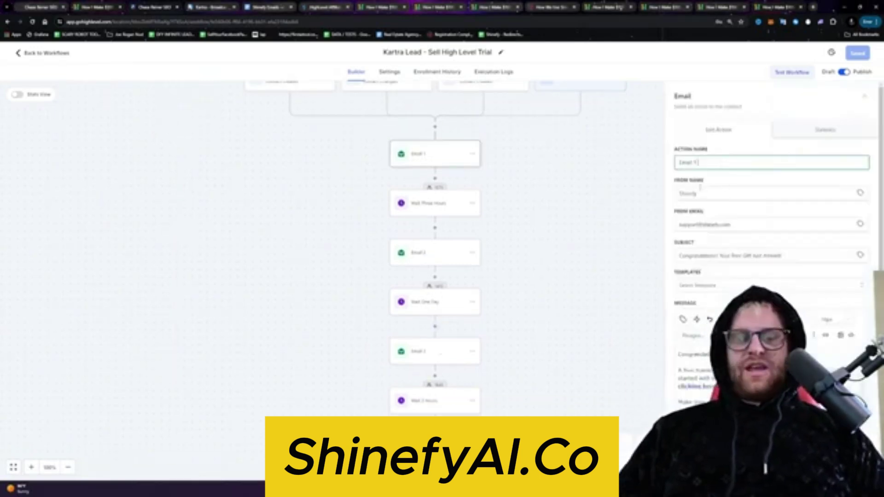
pyautogui.write('(')
pyautogui.press('BackSpace')
pyautogui.press('BackSpace')
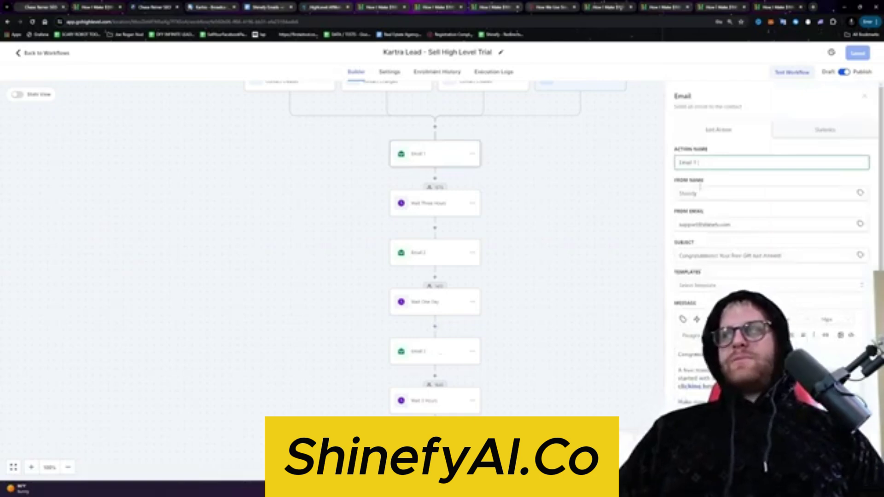
pyautogui.write('Day 1)')
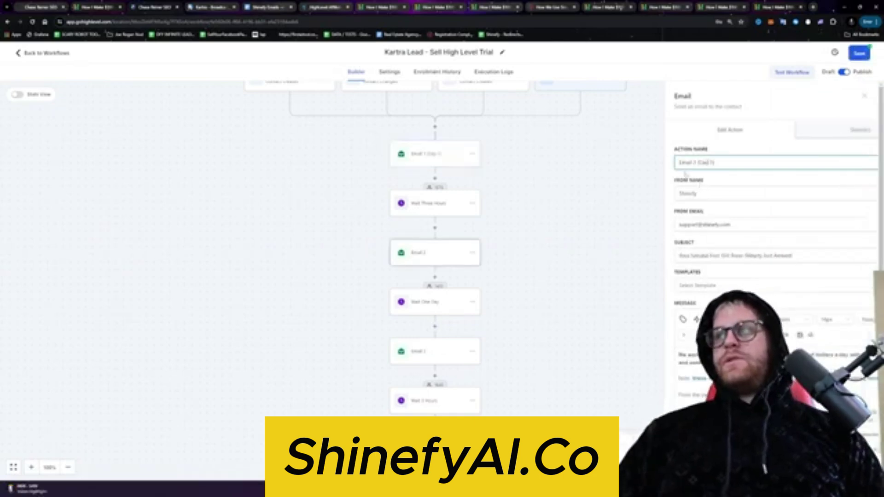
# Step: Rename the next email step to 'Email 4 (Day 3)' and save the workflow
pyautogui.scroll(-1, 450, 221)
pyautogui.click(450, 219)
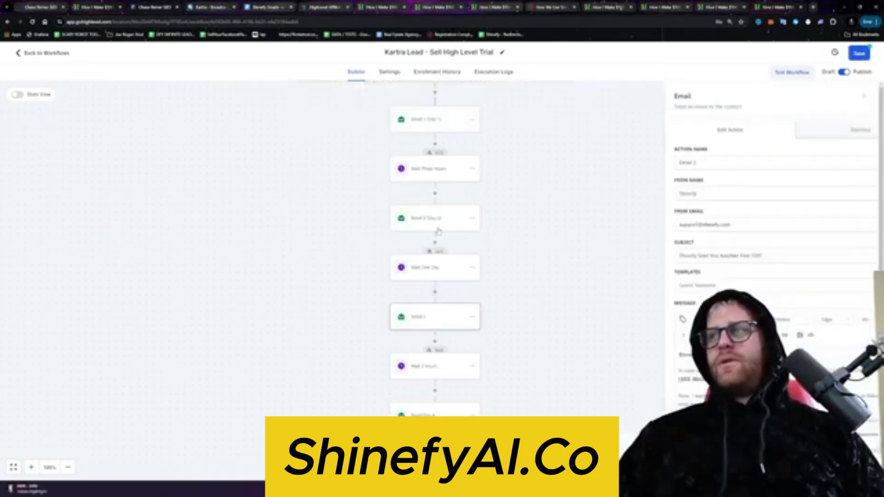
pyautogui.click(435, 317)
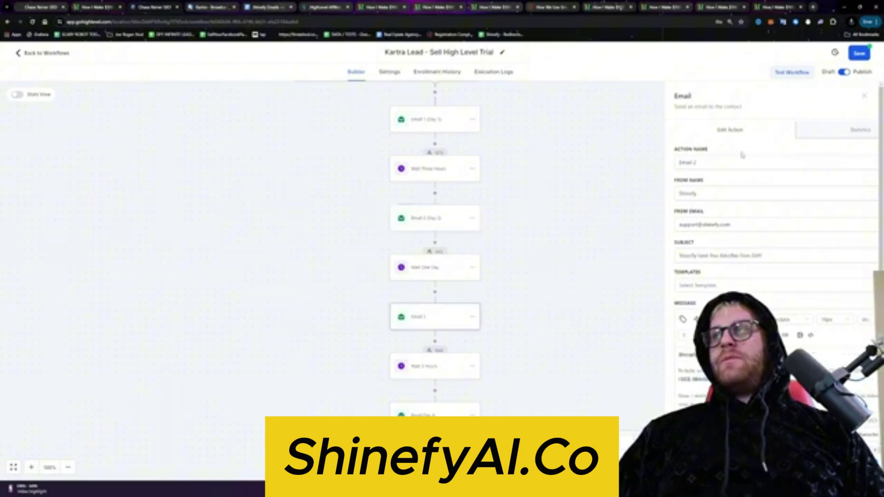
pyautogui.click(709, 162)
pyautogui.write('(Day 1)')
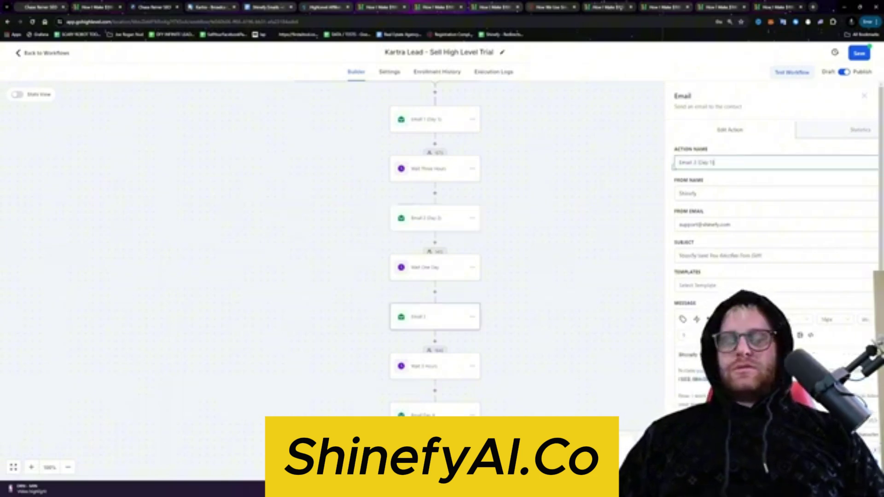
pyautogui.press('BackSpace')
pyautogui.press('BackSpace')
pyautogui.press('BackSpace')
pyautogui.write('4')
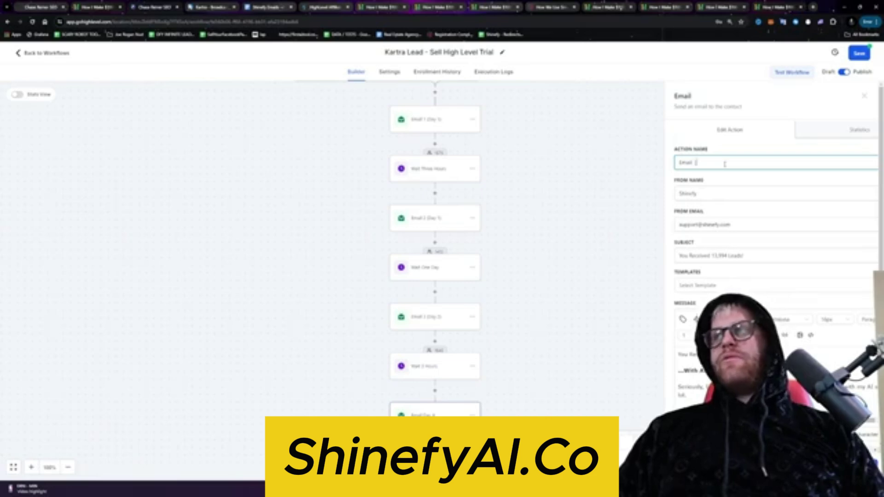
pyautogui.write('  (Day 3)')
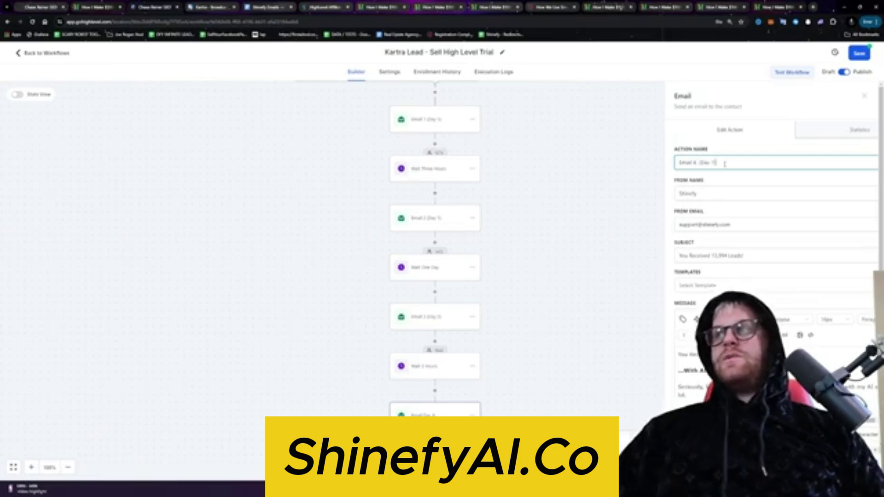
pyautogui.click(860, 53)
# Step: Rename the last email step to 'Email 5 (Day 4)'
pyautogui.scroll(-1, 425, 303)
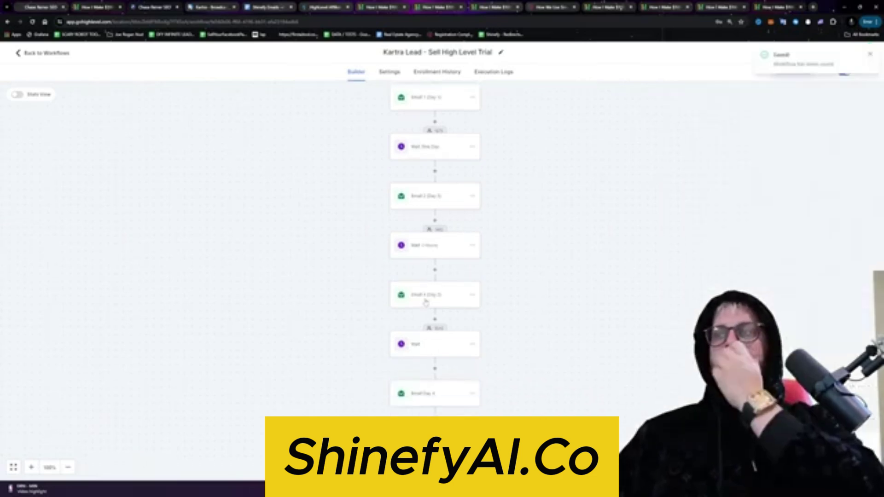
pyautogui.click(436, 392)
pyautogui.tripleClick(727, 162)
pyautogui.write('E')
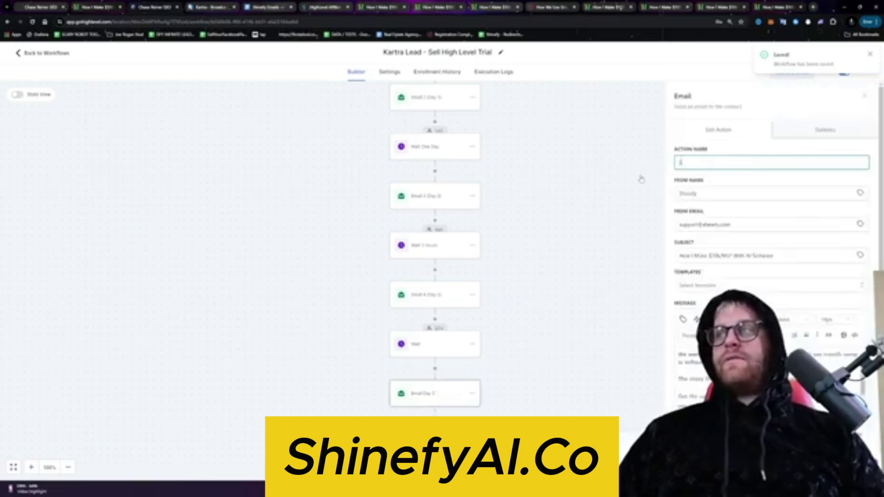
pyautogui.write('mail 5 (Day 4)')
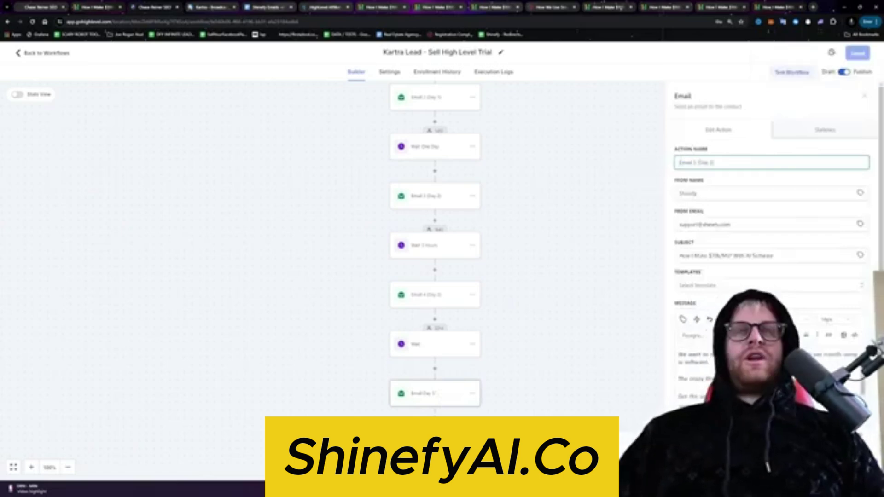
pyautogui.click(641, 175)
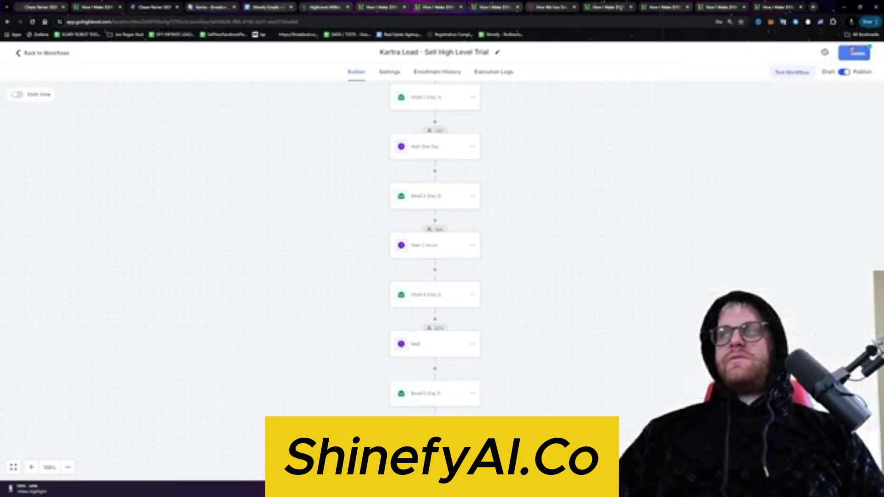
pyautogui.click(438, 302)
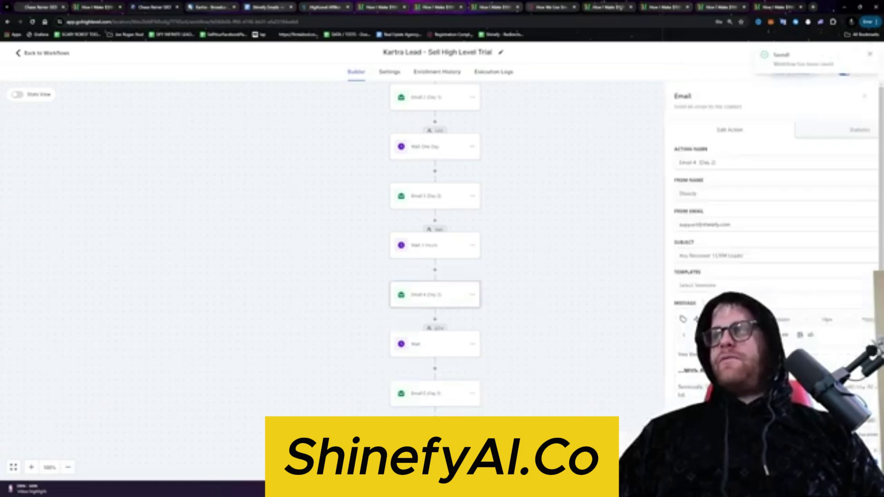
# Step: Rename a Wait step to 'Wait 2d'
pyautogui.click(424, 345)
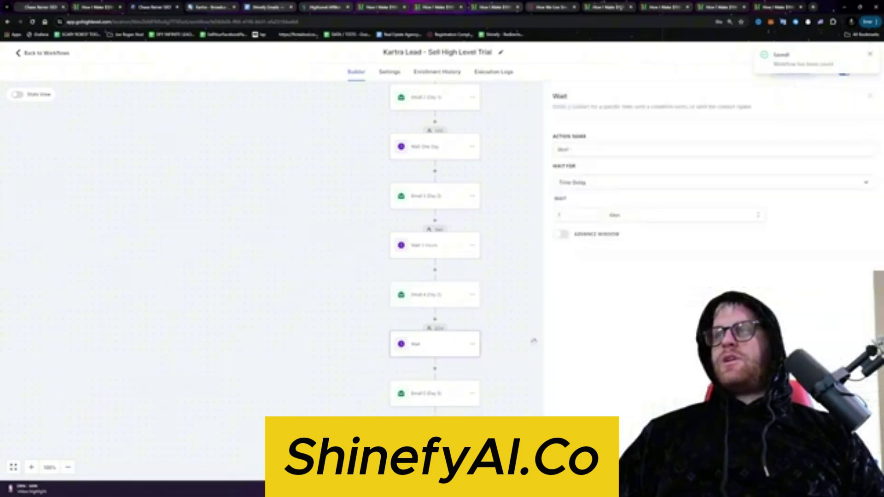
pyautogui.doubleClick(605, 149)
pyautogui.write('Wait 2')
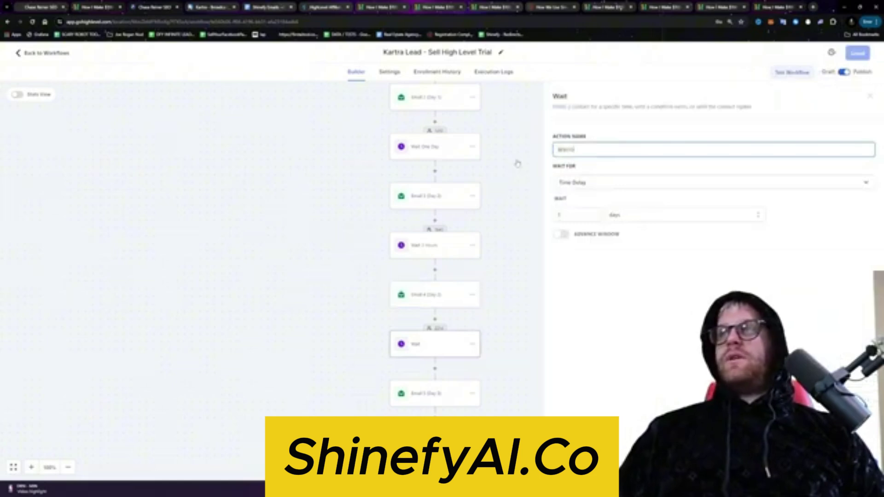
pyautogui.write(' Days')
pyautogui.hotkey('ctrl', 'a')
pyautogui.write('Wait 2d')
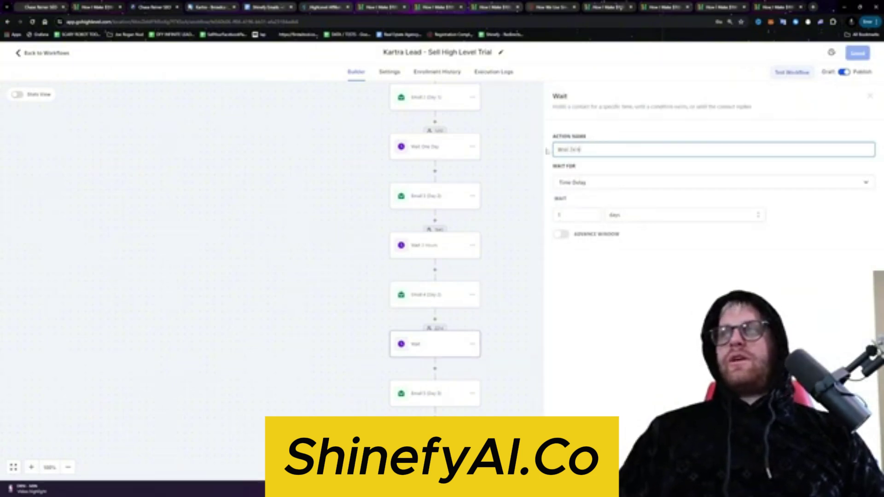
pyautogui.scroll(2, 510, 291)
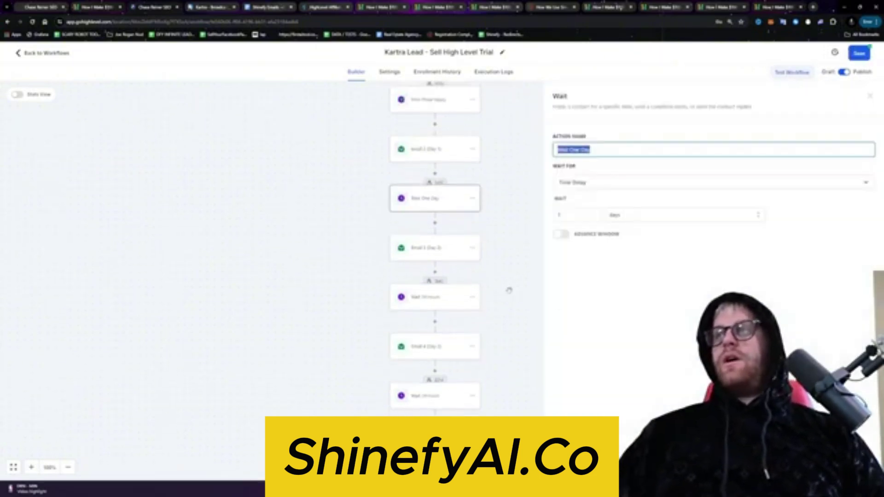
pyautogui.click(510, 311)
# Step: Edit the Wait 24 Hours step and another wait's name, saving the workflow
pyautogui.click(465, 296)
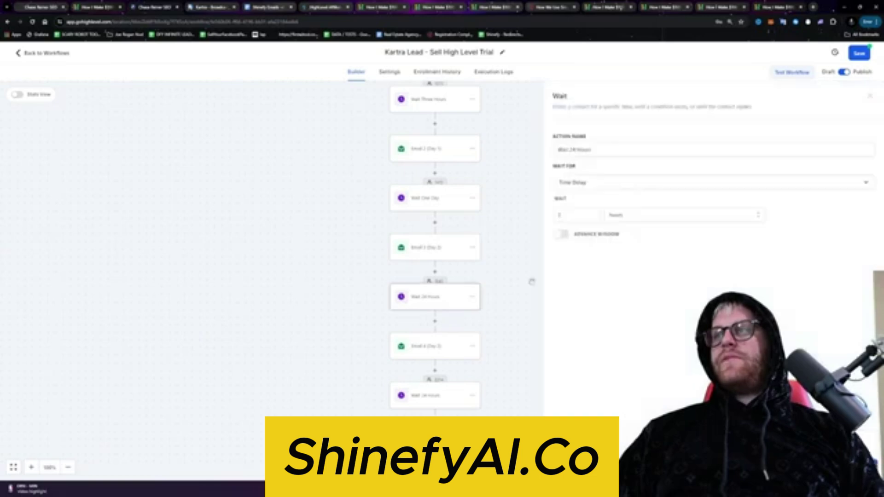
pyautogui.click(593, 151)
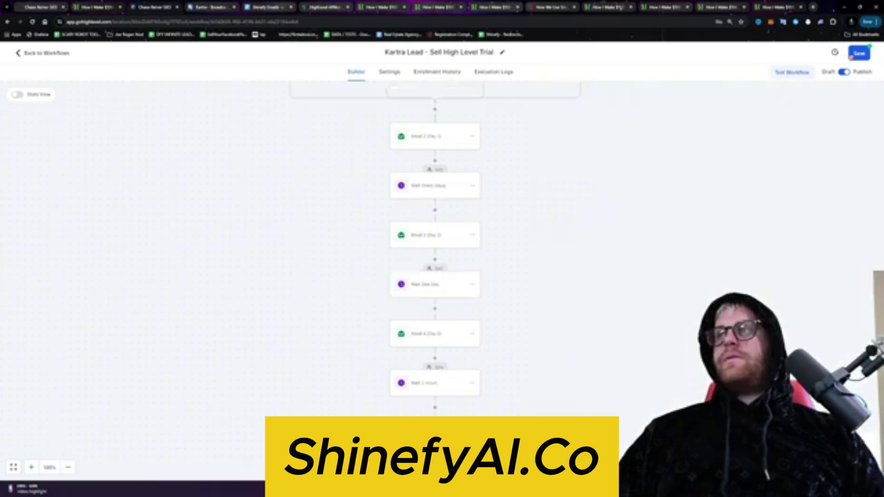
pyautogui.click(858, 53)
pyautogui.click(472, 168)
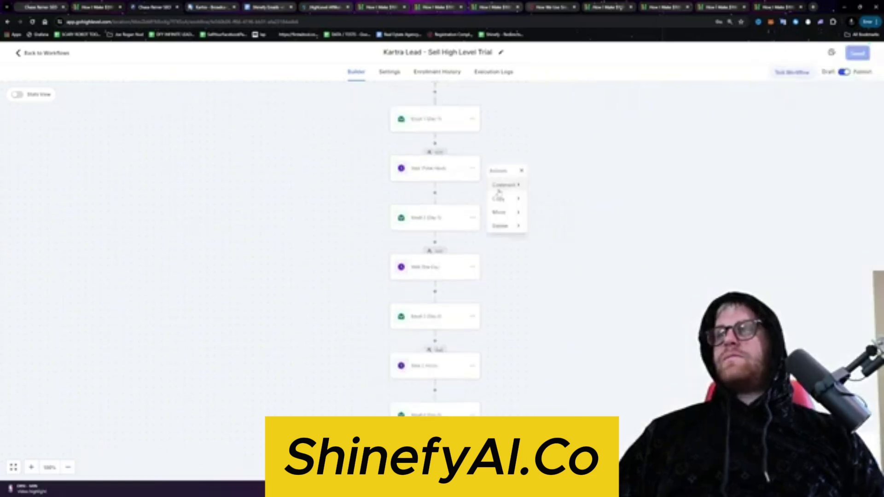
pyautogui.click(443, 175)
pyautogui.click(580, 148)
pyautogui.scroll(-2, 444, 285)
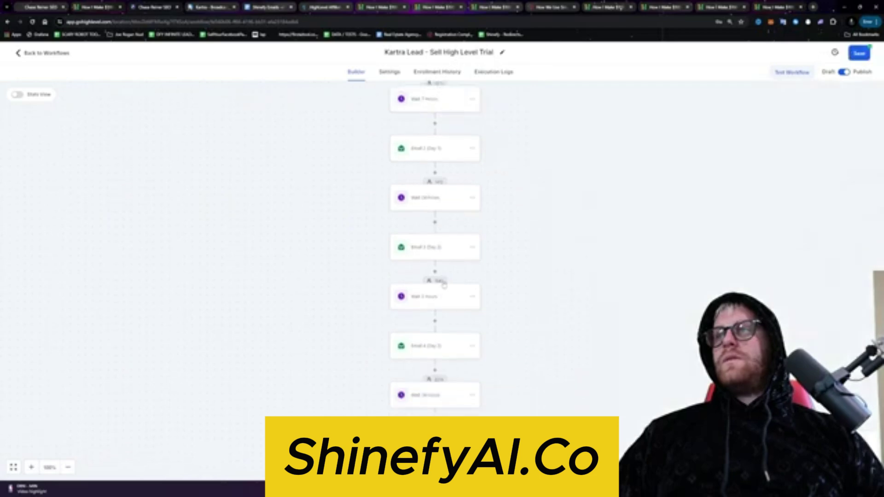
pyautogui.scroll(-2, 444, 285)
pyautogui.scroll(-1, 446, 341)
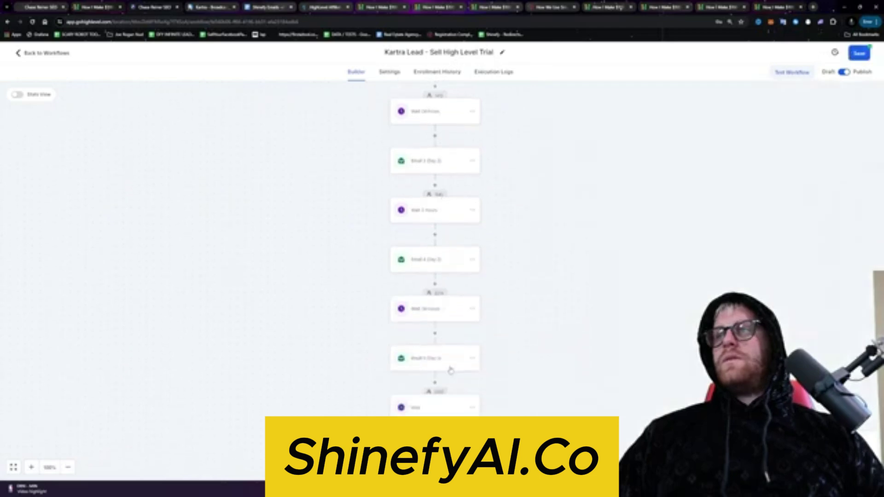
pyautogui.scroll(1, 451, 276)
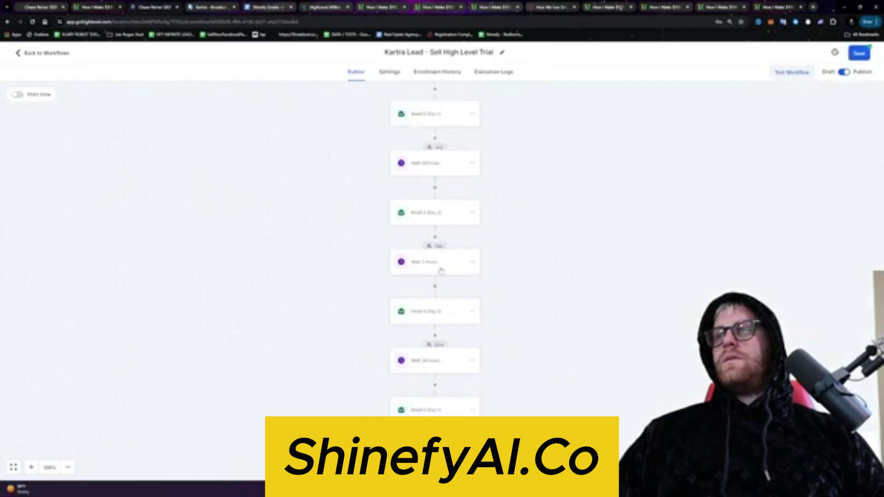
pyautogui.click(857, 53)
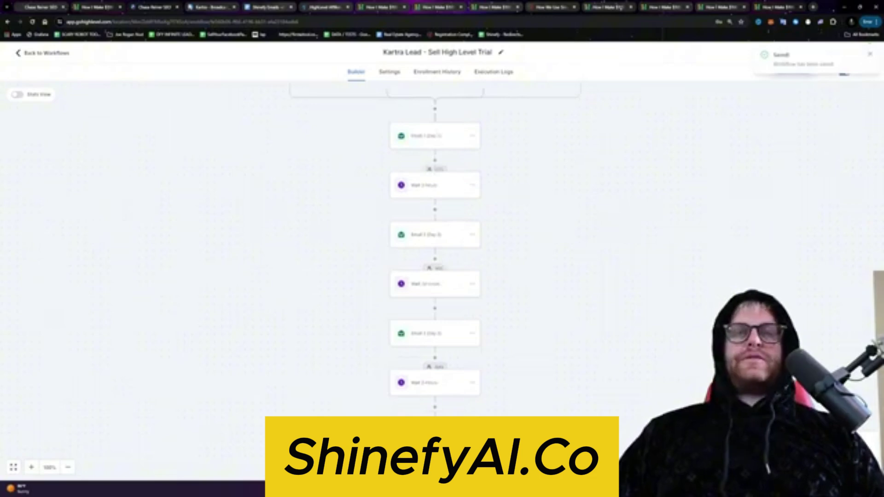
# Step: Review each email and wait step from Email 1 to Email 4, then save the workflow
pyautogui.click(425, 140)
pyautogui.click(434, 185)
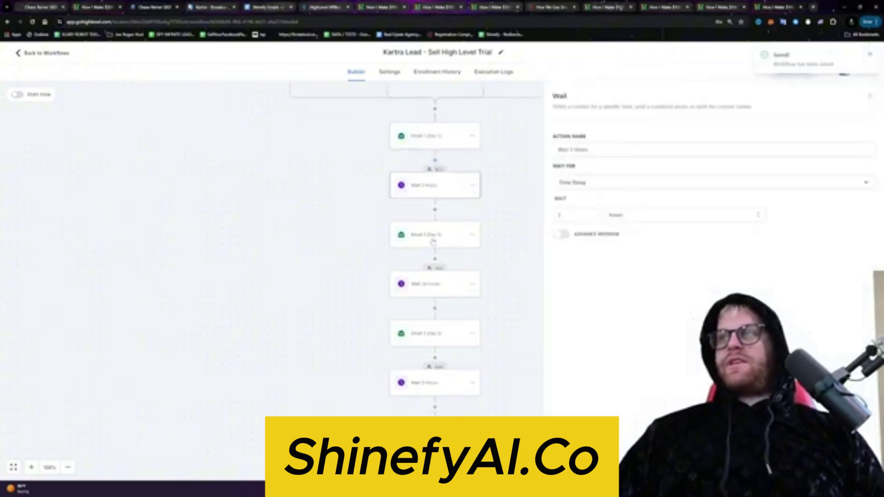
pyautogui.click(433, 241)
pyautogui.click(436, 282)
pyautogui.click(433, 281)
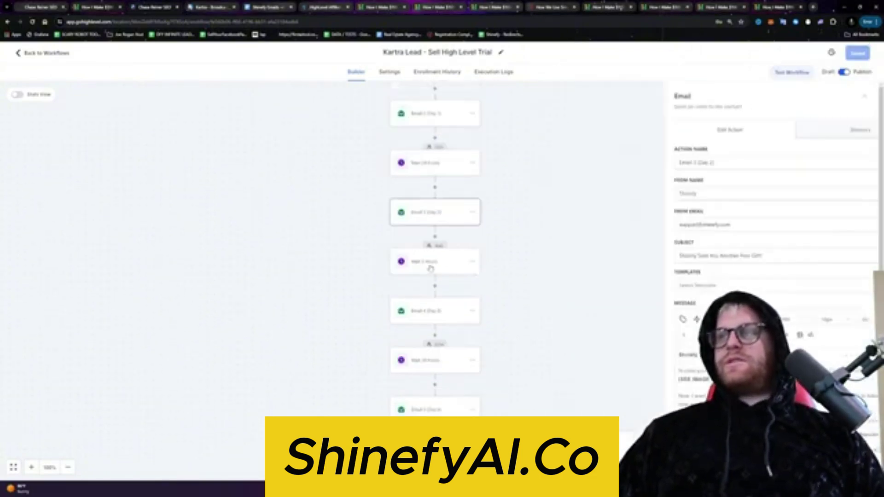
pyautogui.click(430, 269)
pyautogui.click(467, 315)
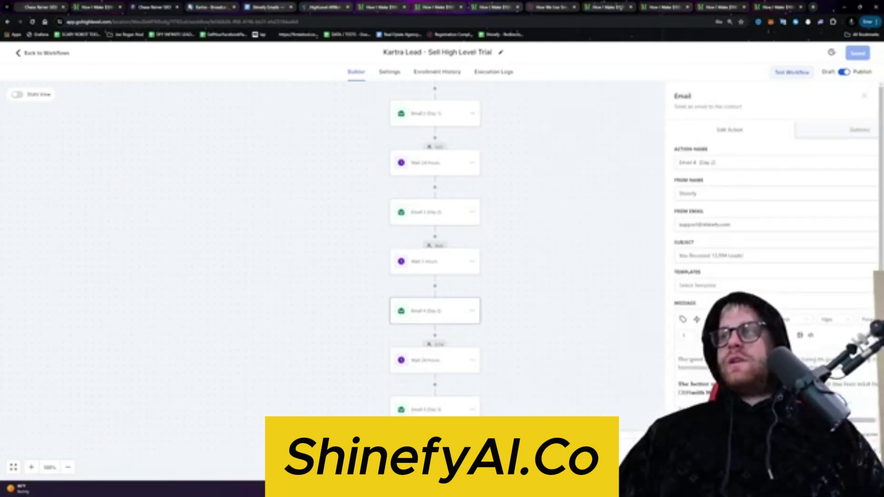
pyautogui.click(864, 95)
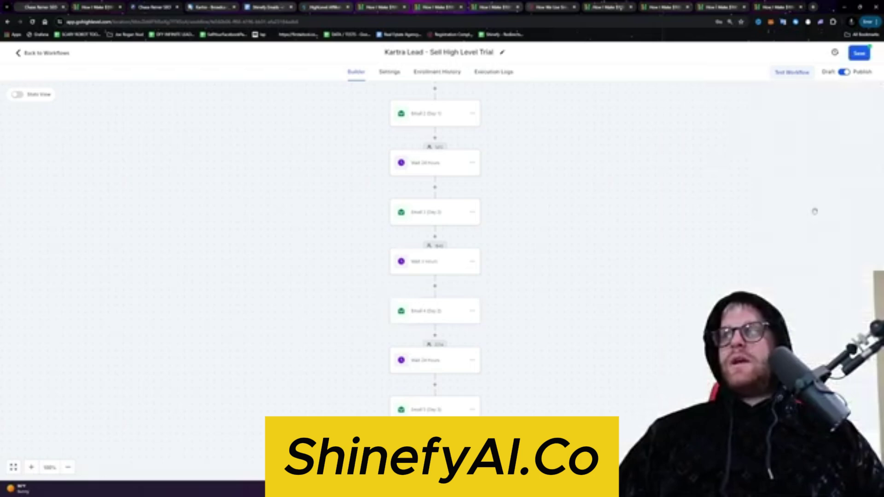
pyautogui.click(857, 53)
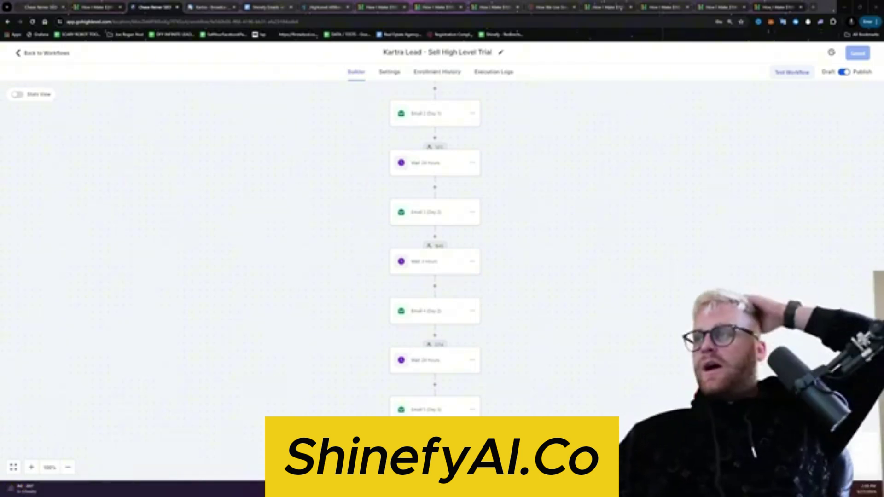
# Step: Open Email 5 (Day 3)'s settings showing its sender, subject and message body
pyautogui.scroll(-3, 428, 266)
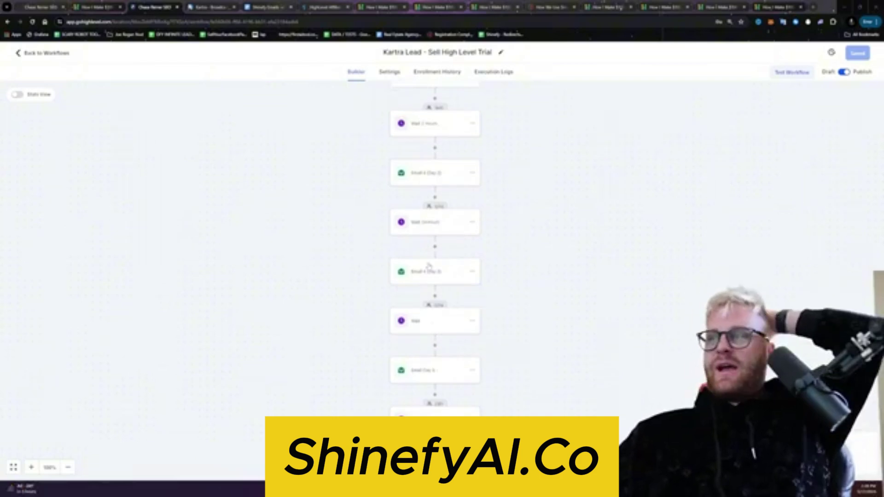
pyautogui.click(430, 270)
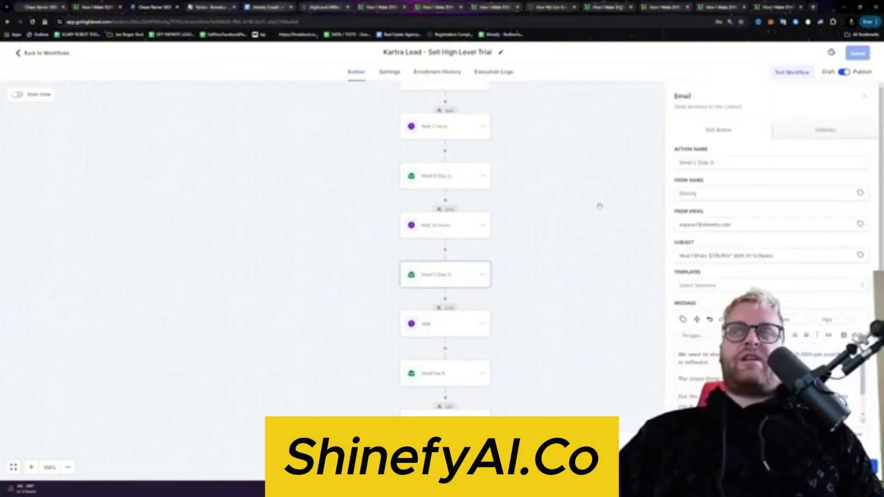
# Step: Close the email settings and extra sales tabs, then switch to the webinar entry page
pyautogui.click(345, 82)
pyautogui.click(255, 8)
pyautogui.click(106, 21)
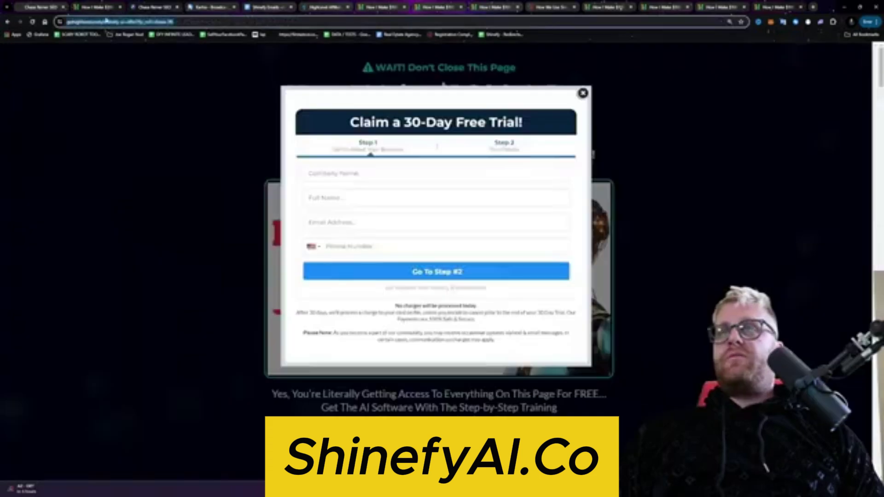
pyautogui.click(120, 7)
pyautogui.click(60, 7)
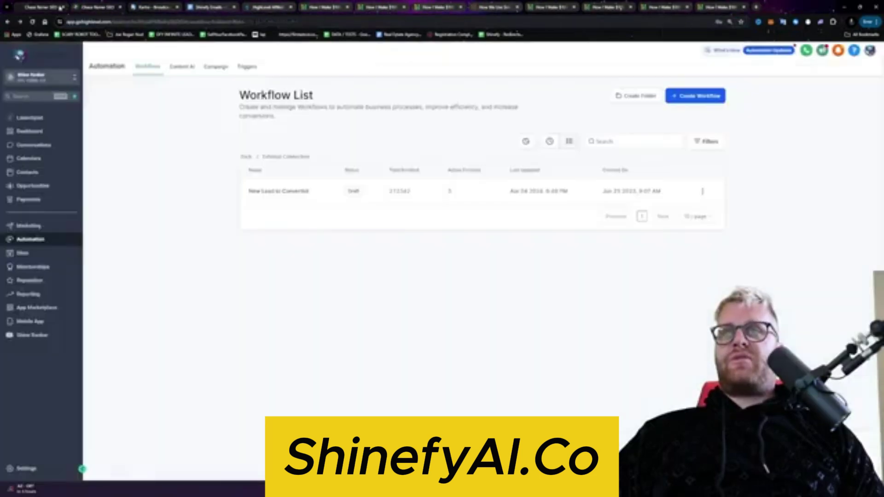
pyautogui.click(84, 8)
pyautogui.click(152, 8)
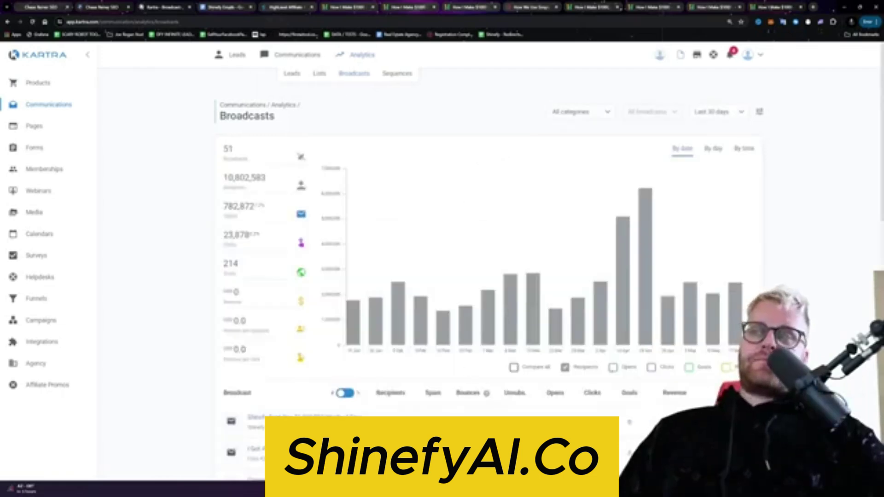
pyautogui.click(373, 8)
pyautogui.click(373, 7)
pyautogui.click(373, 7)
pyautogui.click(350, 7)
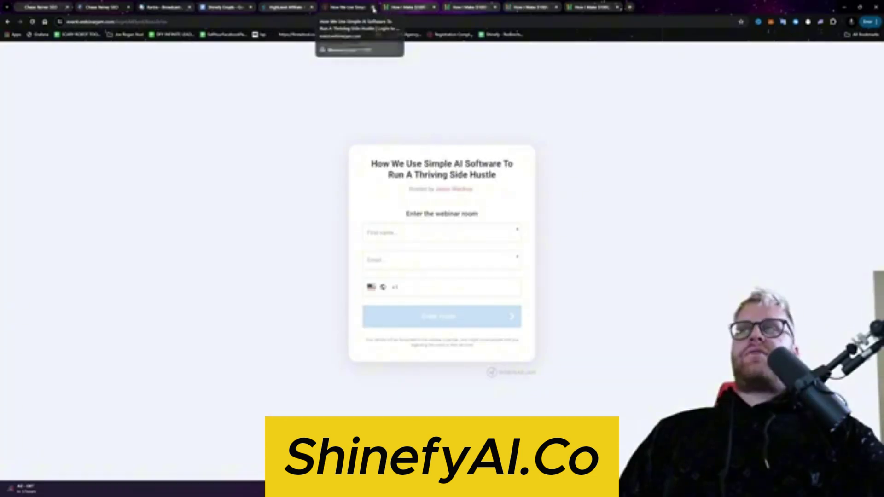